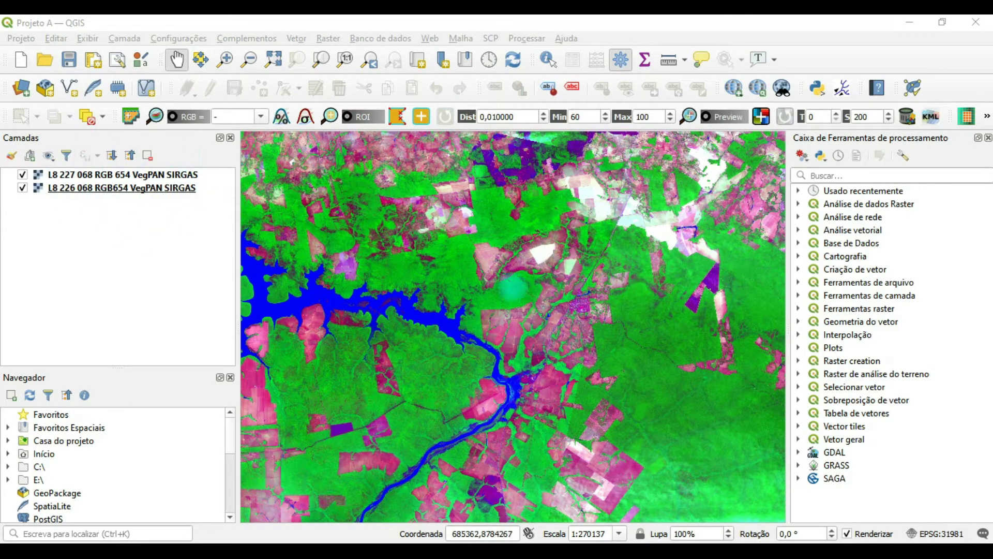
Step: Compare the coverage of the two Landsat scenes by hiding and reshowing the 227 068 and 226 068 layers one at a time
scroll(515, 288, "down", 3)
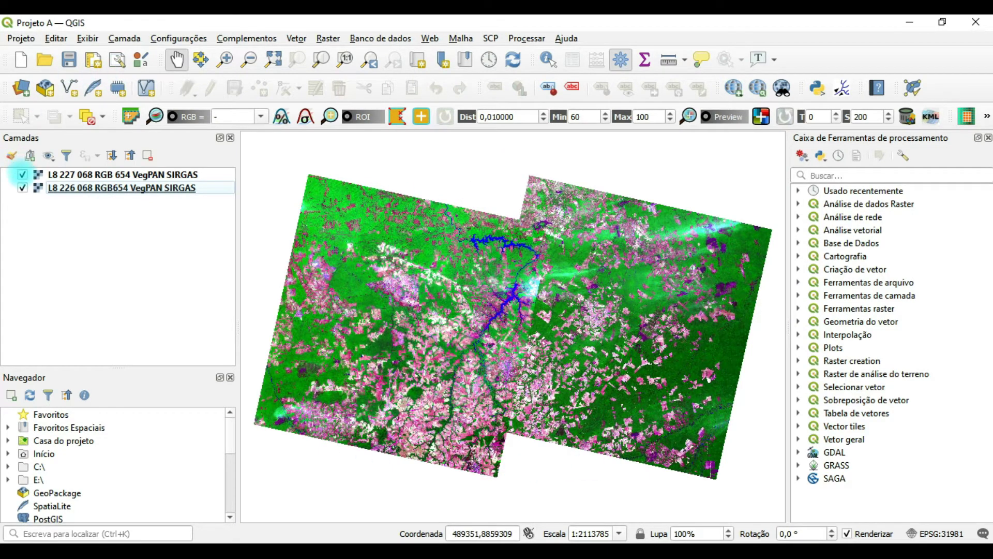
left_click(22, 174)
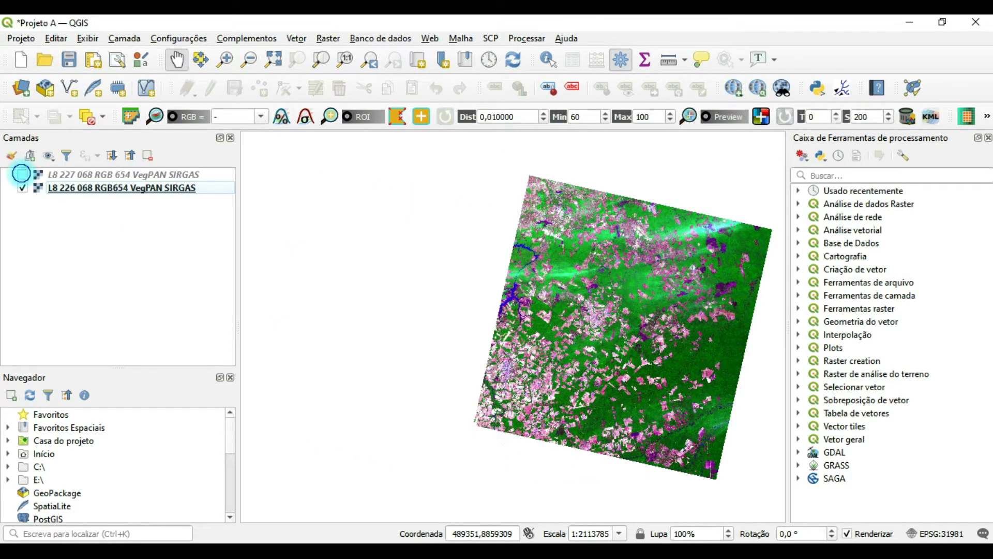
left_click(22, 175)
left_click(22, 188)
left_click(21, 188)
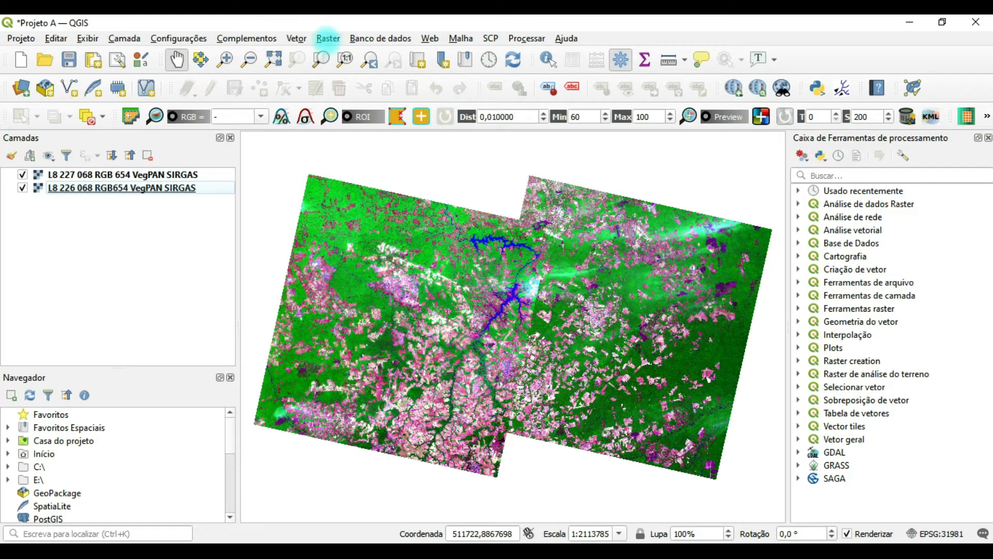
Step: Start building a virtual raster with both the L8 226 068 and L8 227 068 VegPAN SIRGAS layers as inputs
left_click(328, 38)
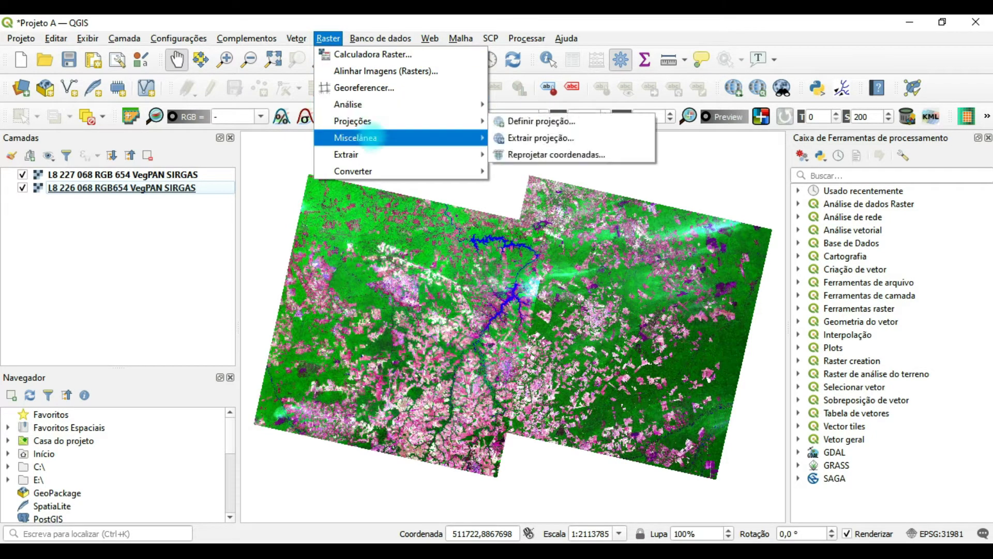
mouse_move(363, 140)
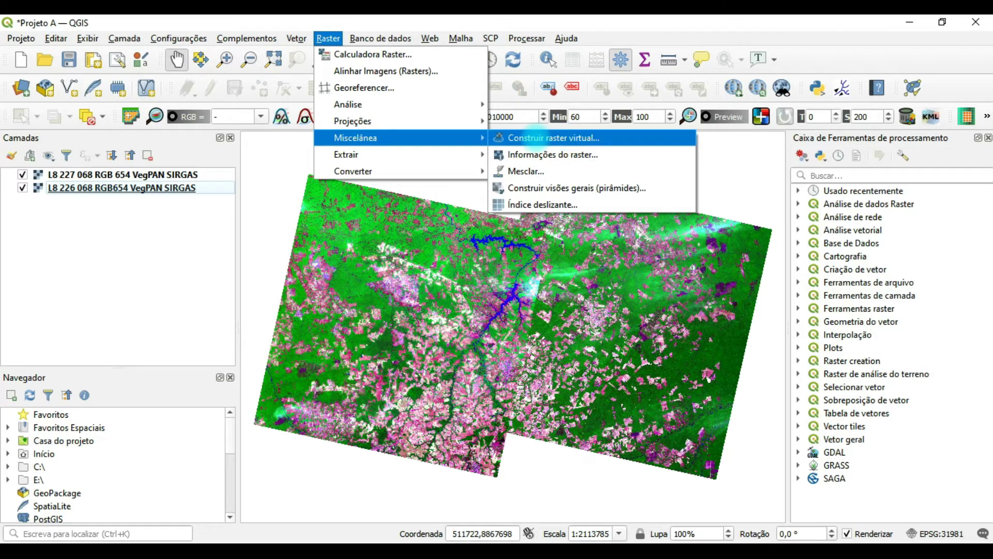
left_click(552, 138)
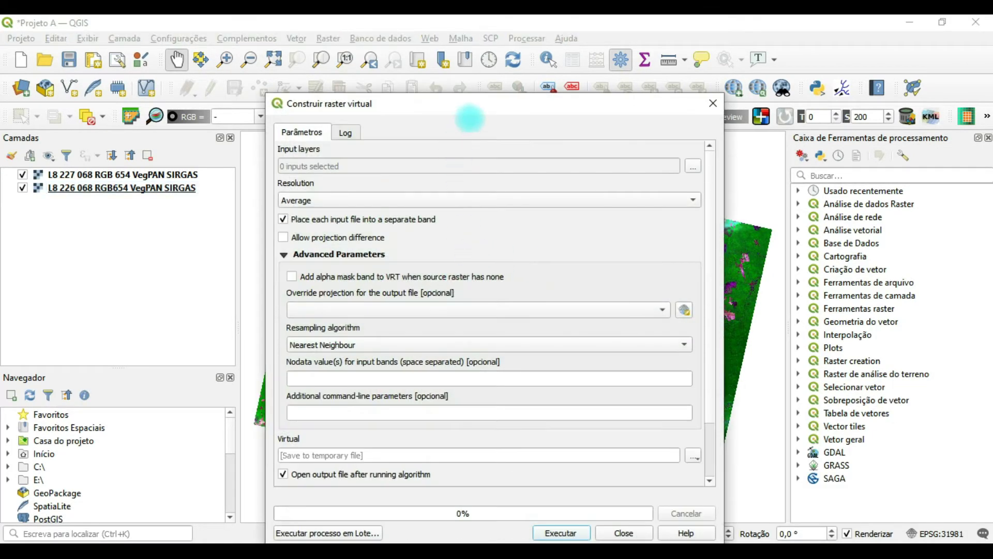
left_click_drag(489, 110, 526, 61)
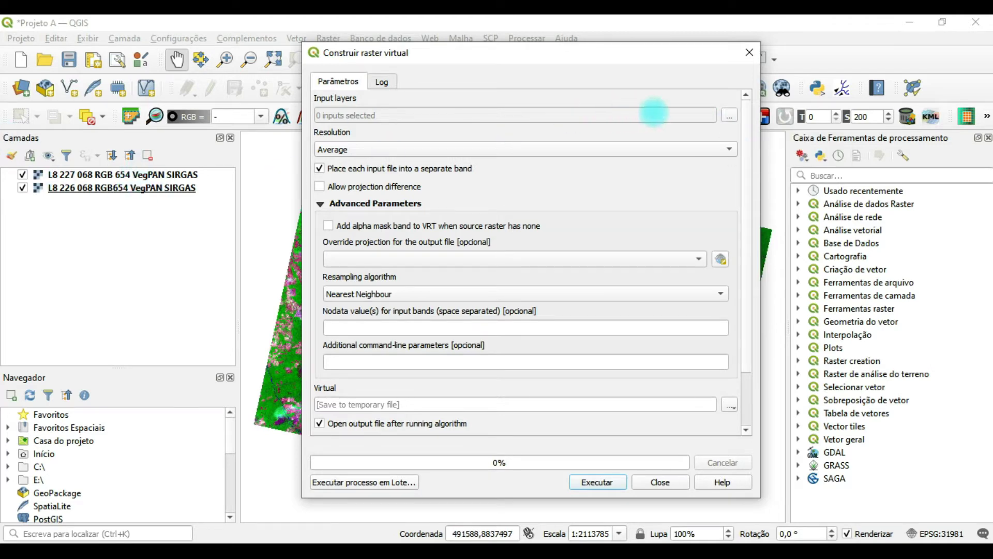
left_click(729, 116)
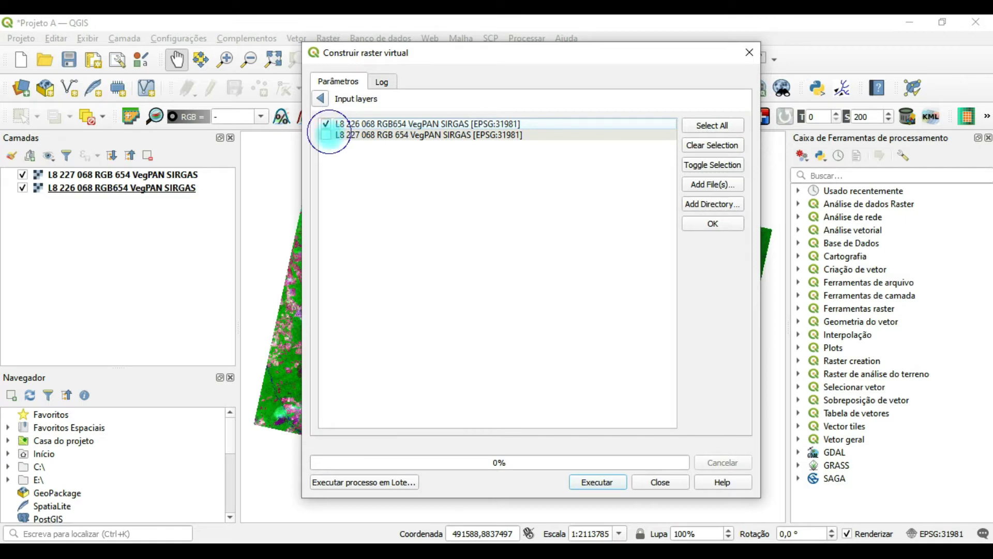
left_click(326, 135)
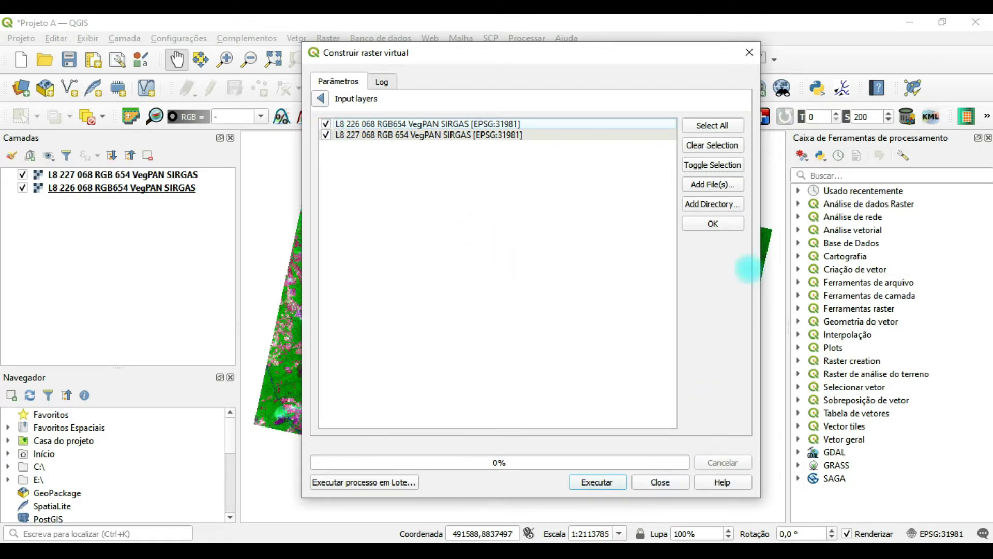
left_click(713, 224)
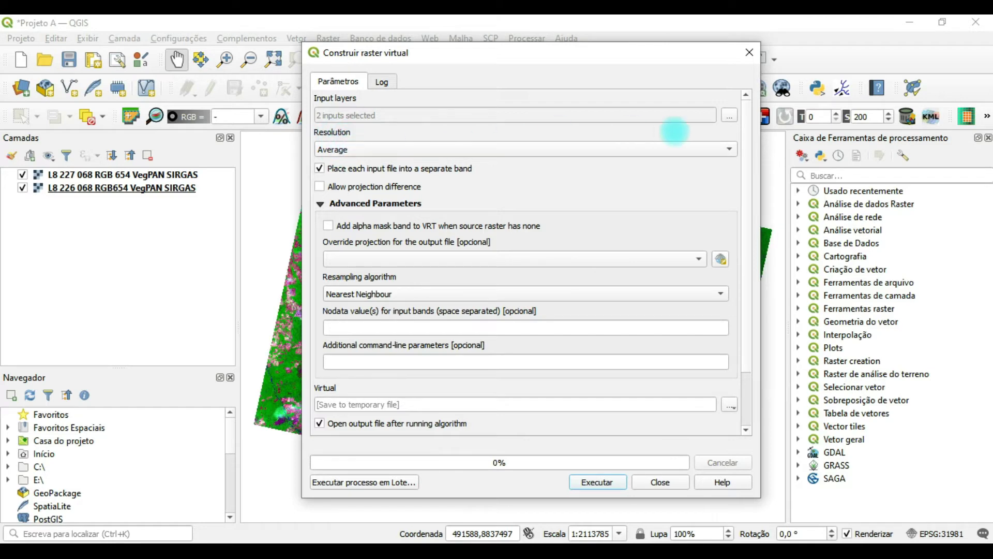
Step: Configure the virtual raster with Average resolution, no separate band per input file, no projection override and Nearest Neighbour resampling
left_click(729, 149)
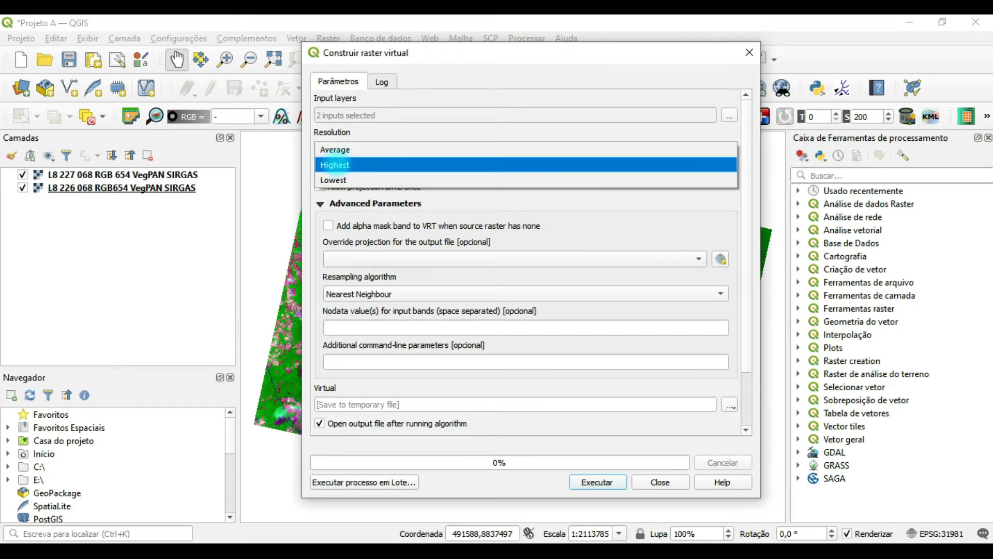
left_click(343, 148)
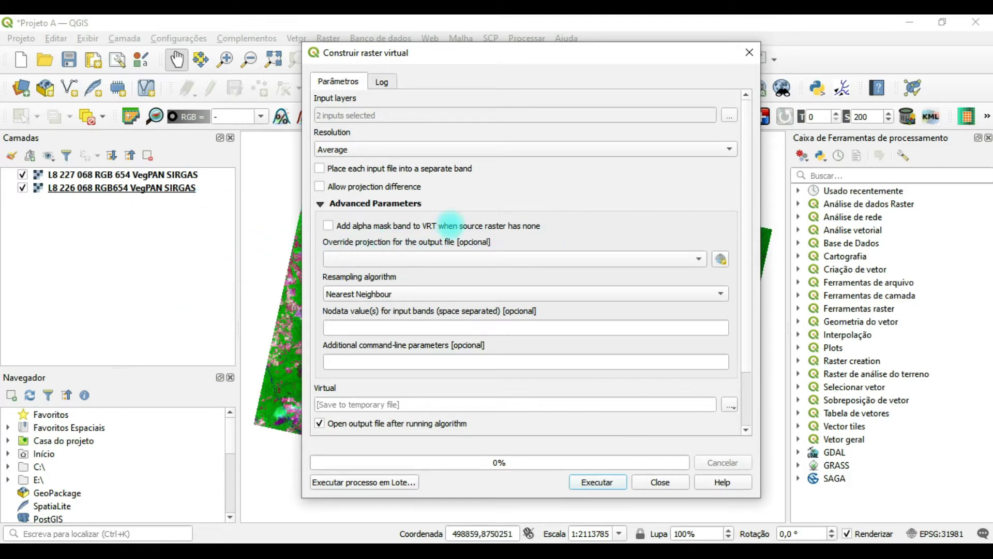
left_click(698, 258)
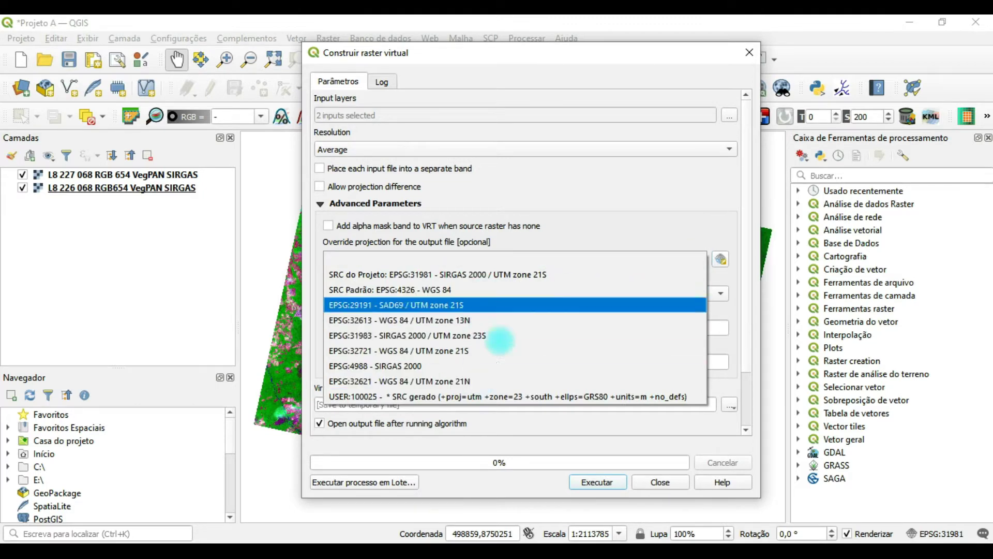
left_click(603, 226)
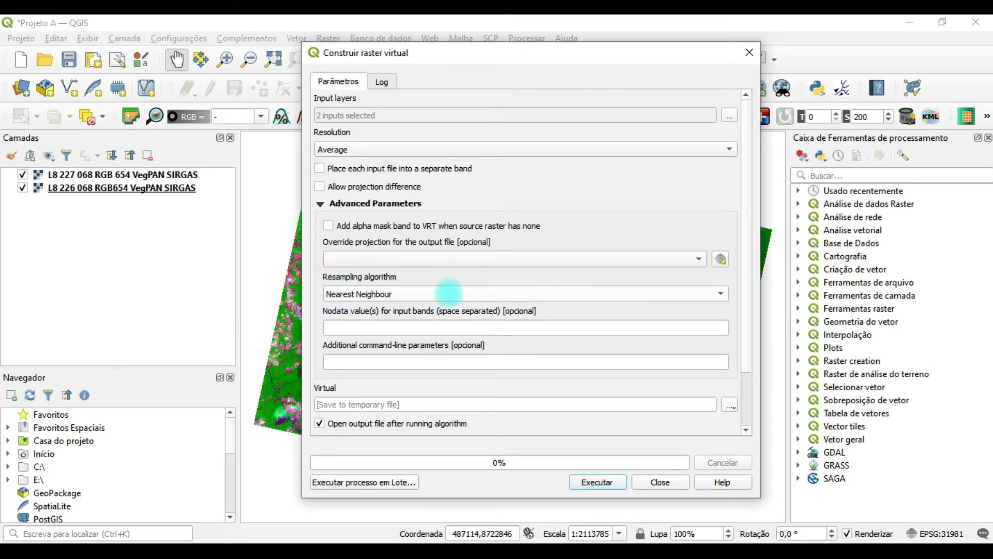
left_click(718, 294)
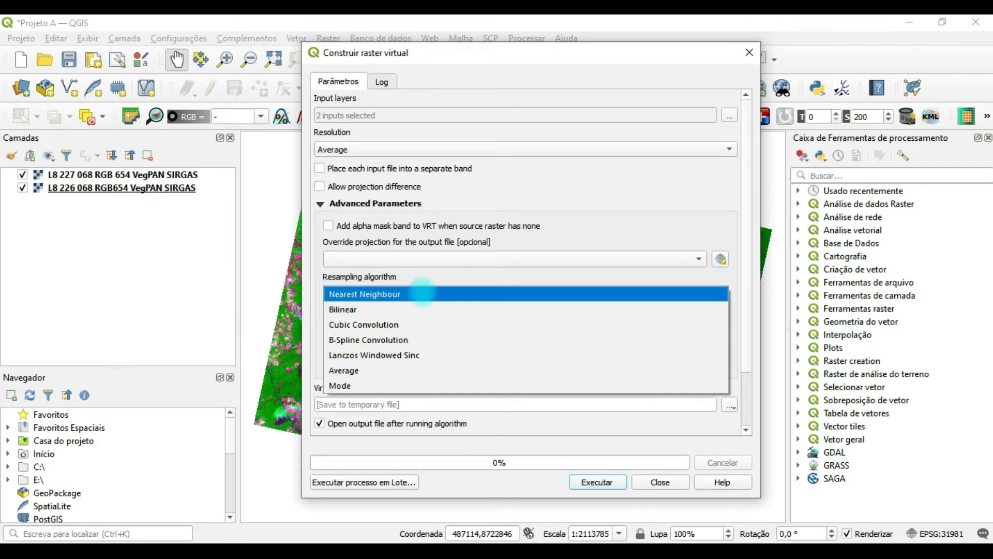
left_click(423, 293)
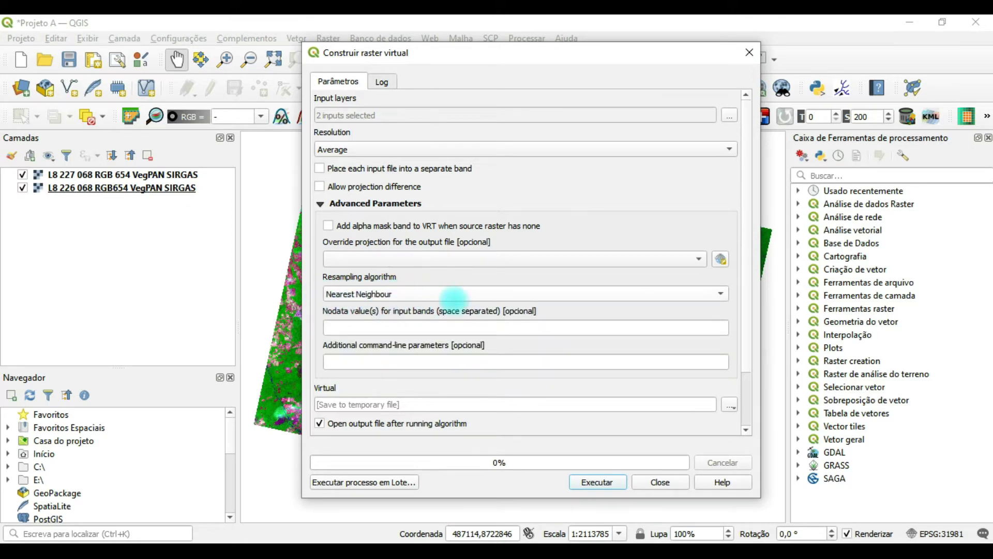
Step: Choose to save the virtual raster to a file and browse to the SR 2020 1 folder inside _WORKSPACE on drive C
scroll(745, 222, "down", 5)
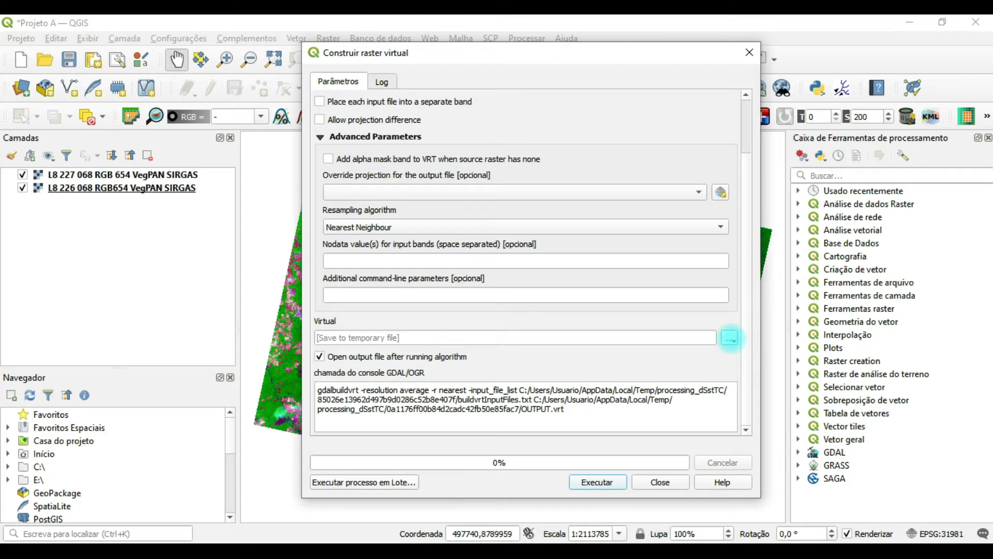
left_click(730, 338)
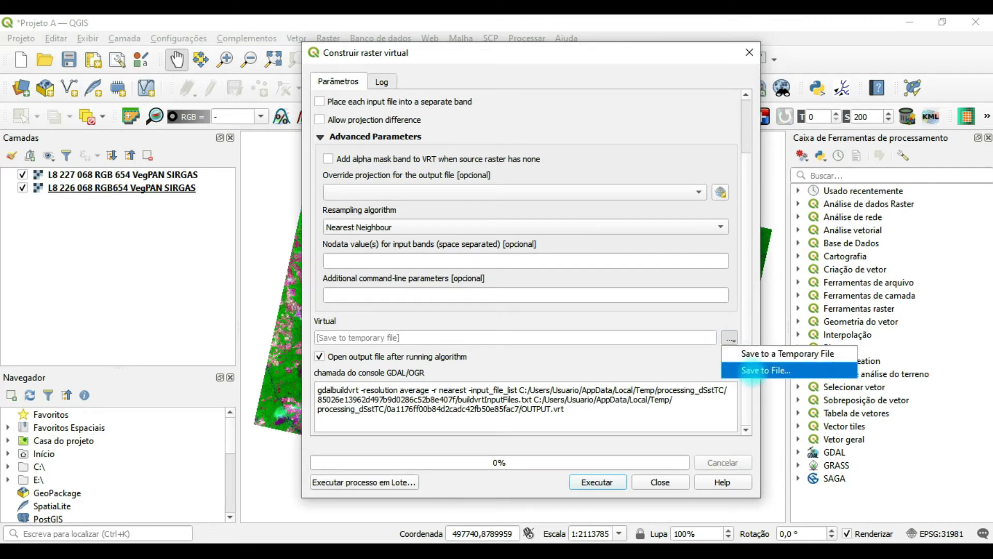
left_click(752, 370)
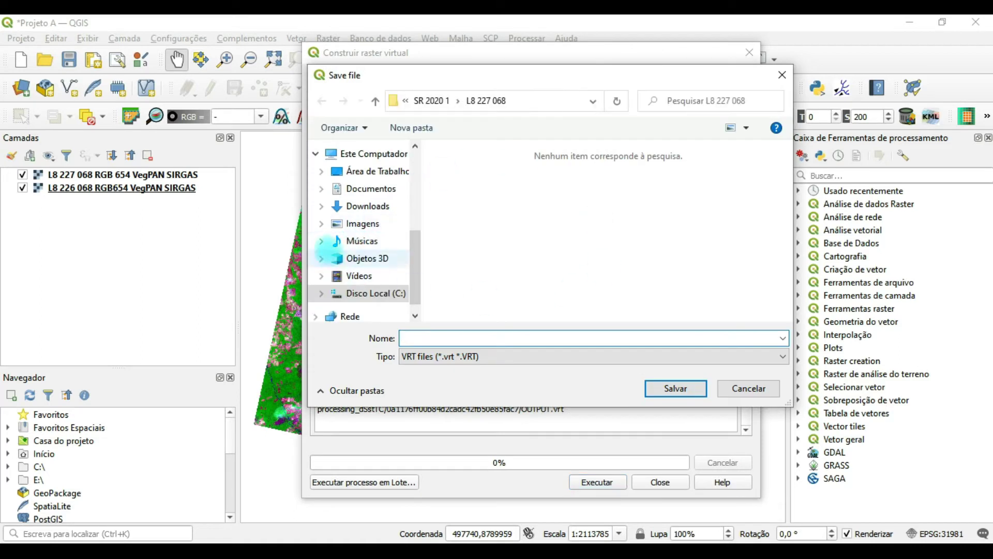
left_click_drag(410, 244, 412, 266)
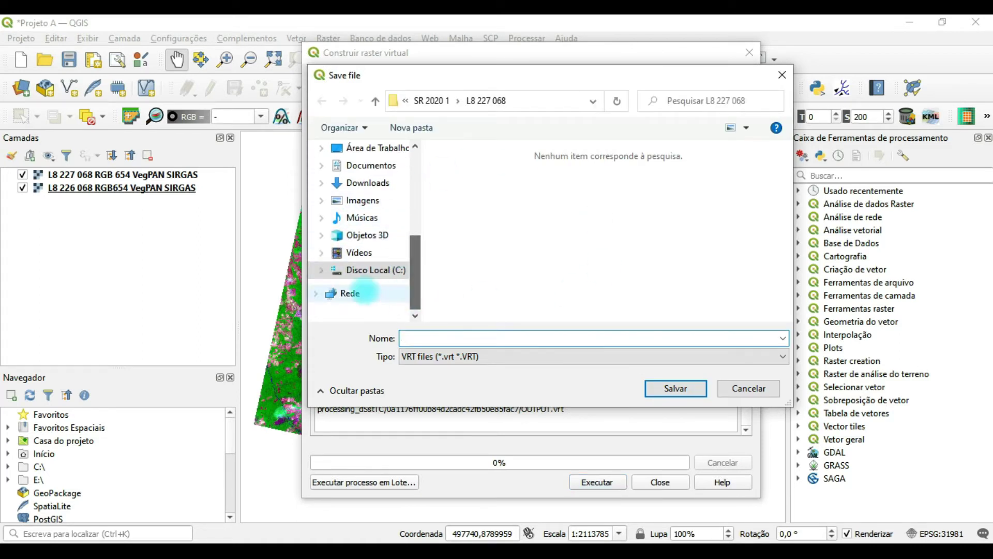
left_click(322, 270)
left_click(325, 165)
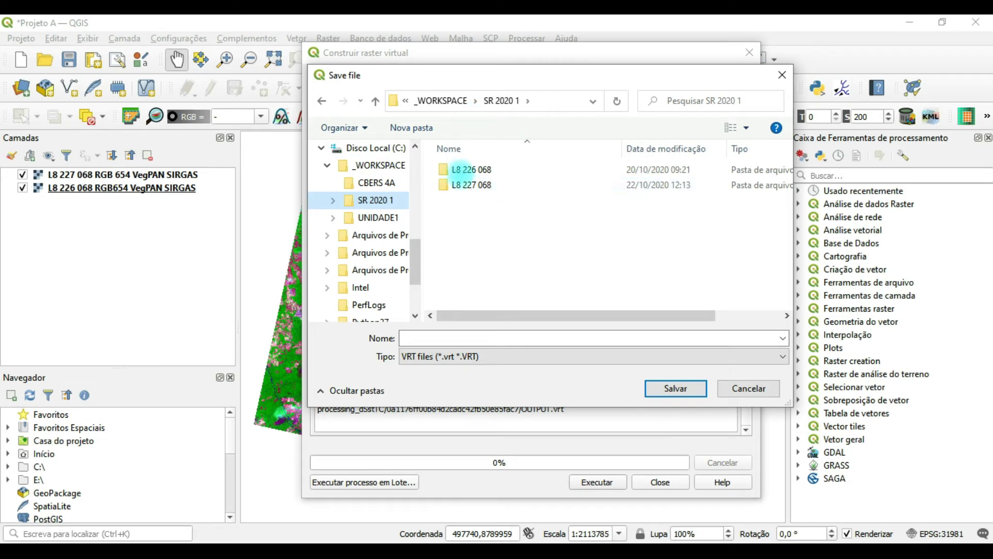
left_click(460, 187)
left_click(453, 169)
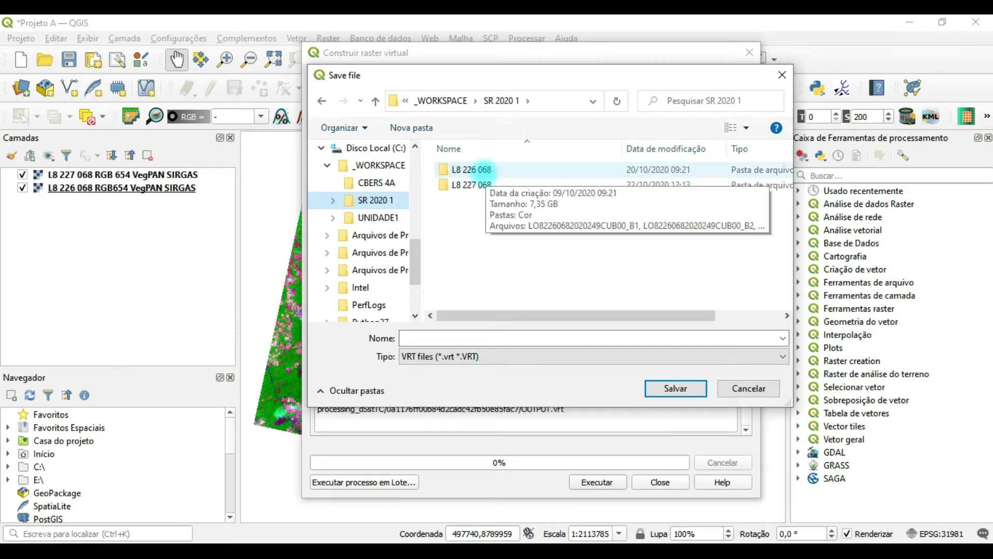
left_click(453, 187)
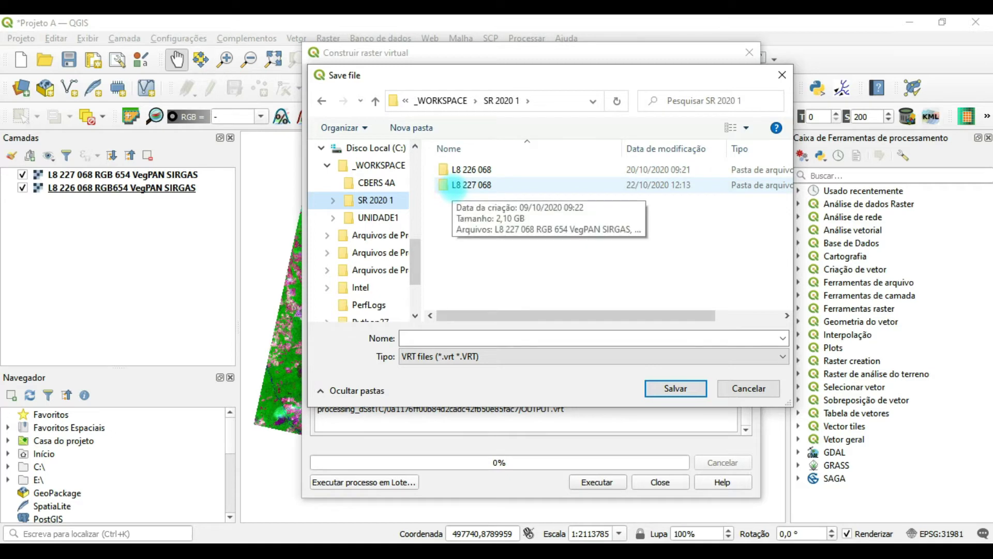
left_click(500, 214)
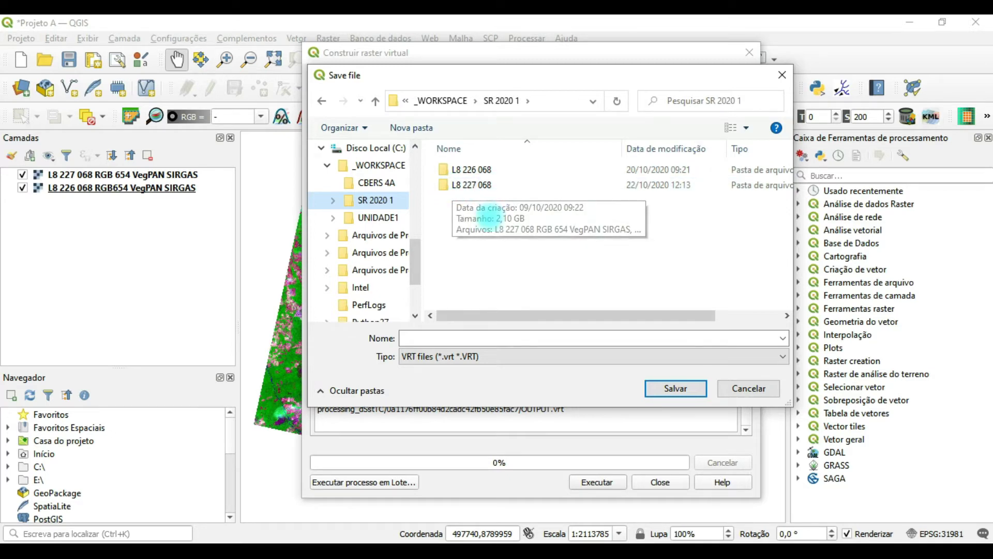
Step: Create a folder named Resultados inside SR 2020 1 and open it
right_click(500, 226)
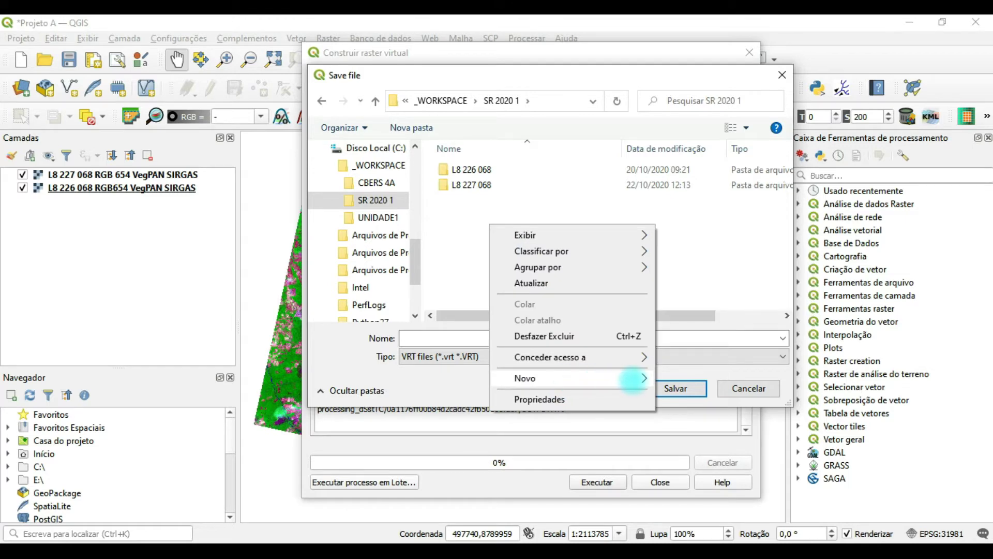
mouse_move(641, 378)
left_click(681, 378)
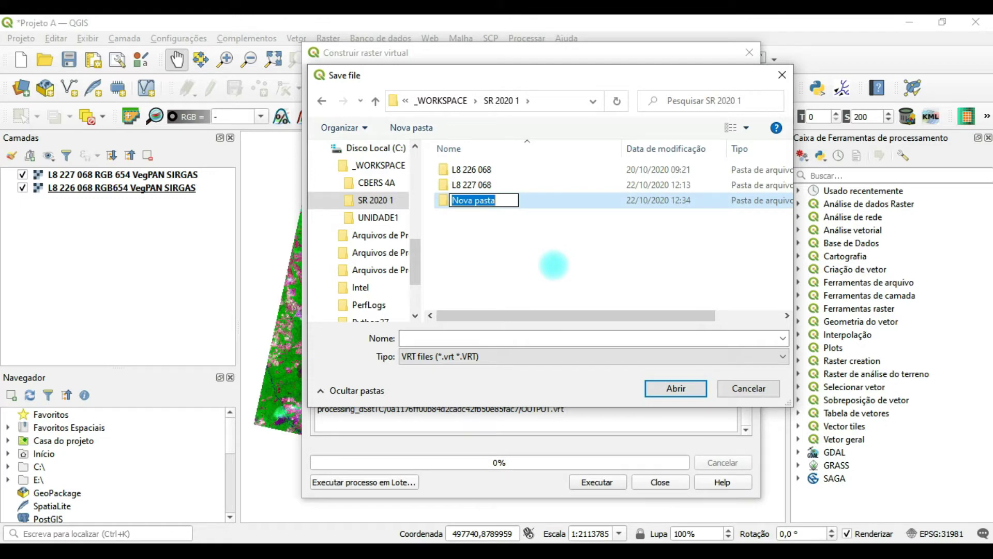
type("Resultados")
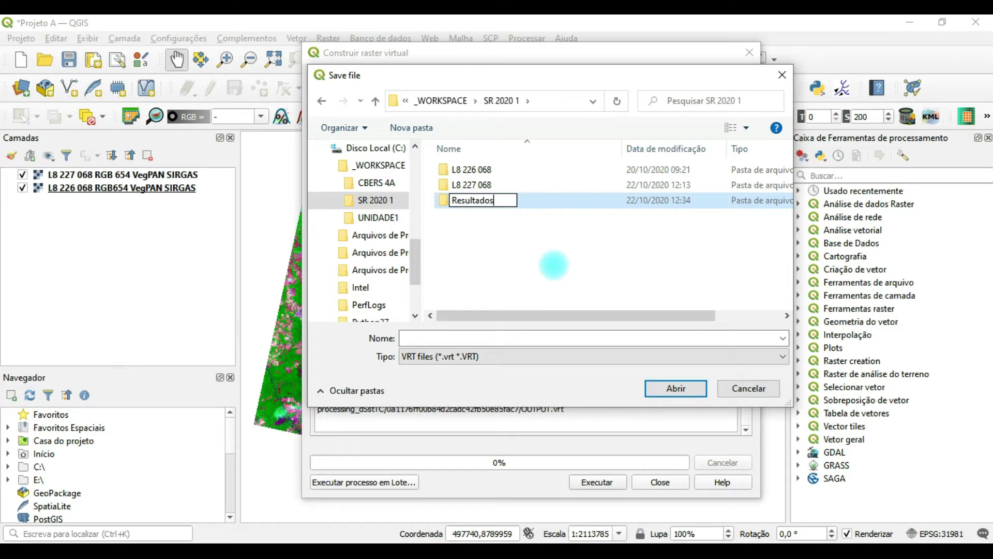
key("Return")
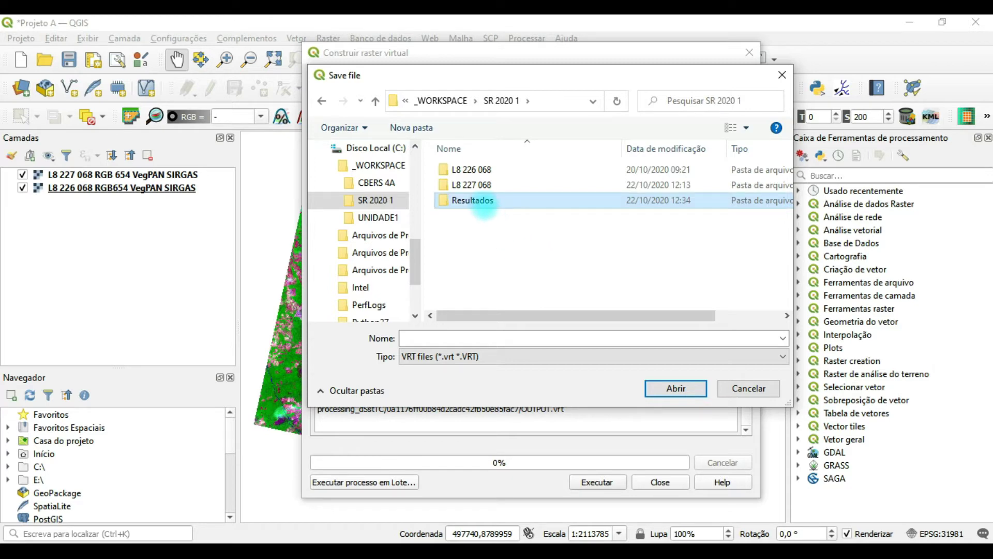
double_click(482, 202)
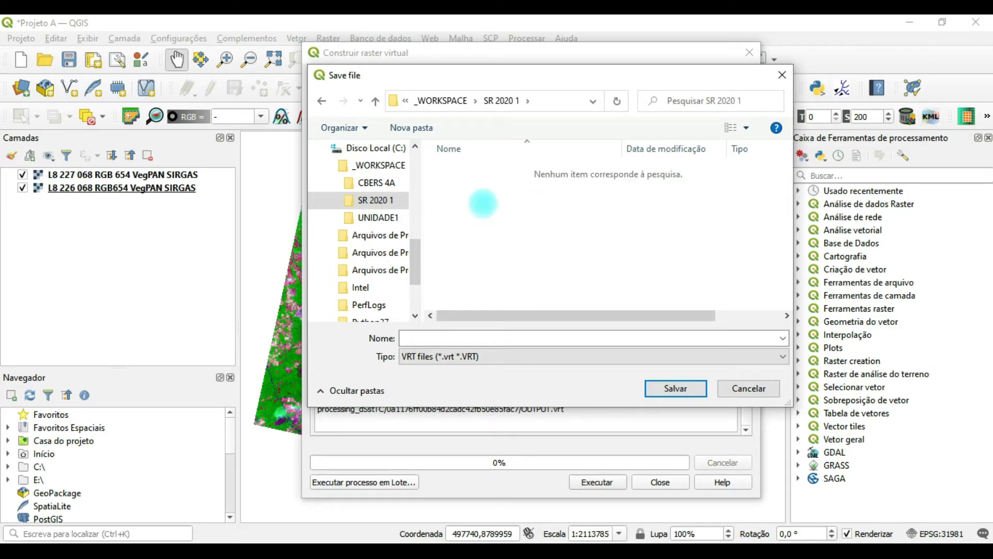
Step: Create a subfolder named Raster inside Resultados and open it as the output location
right_click(485, 216)
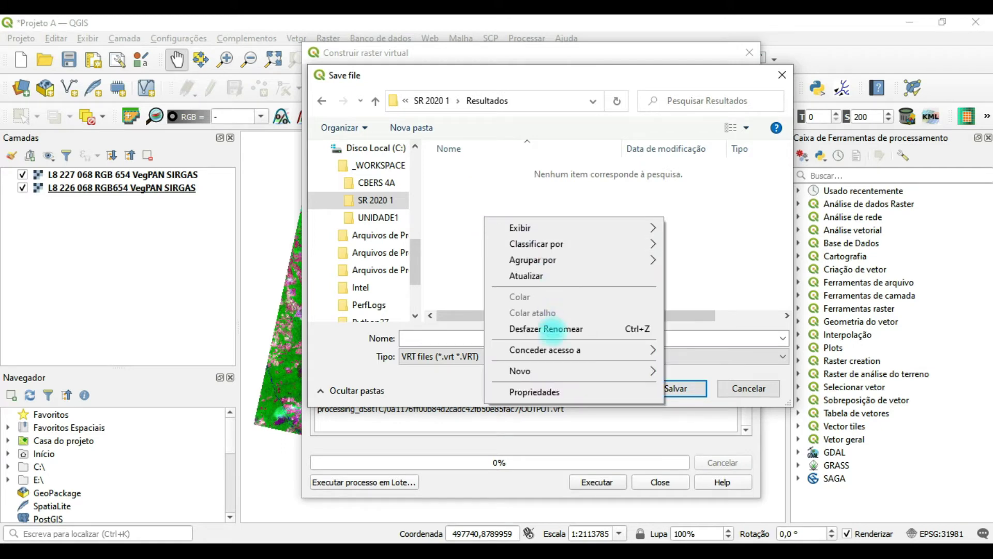
mouse_move(553, 371)
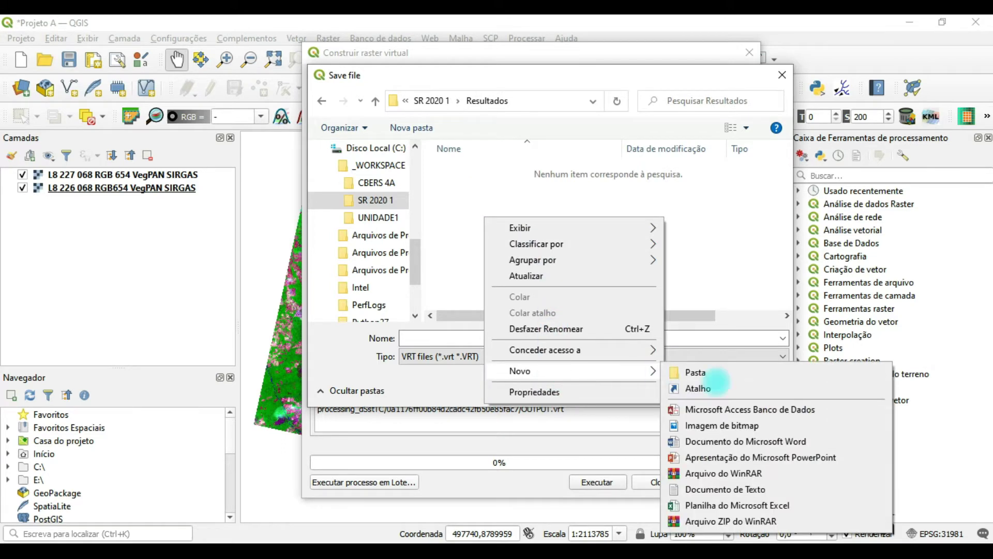
left_click(704, 373)
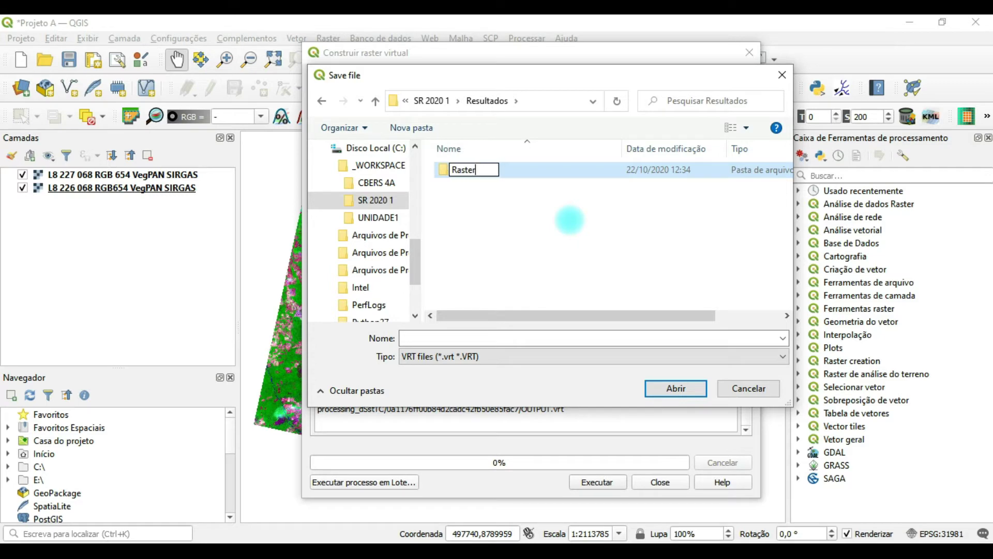
key("Return")
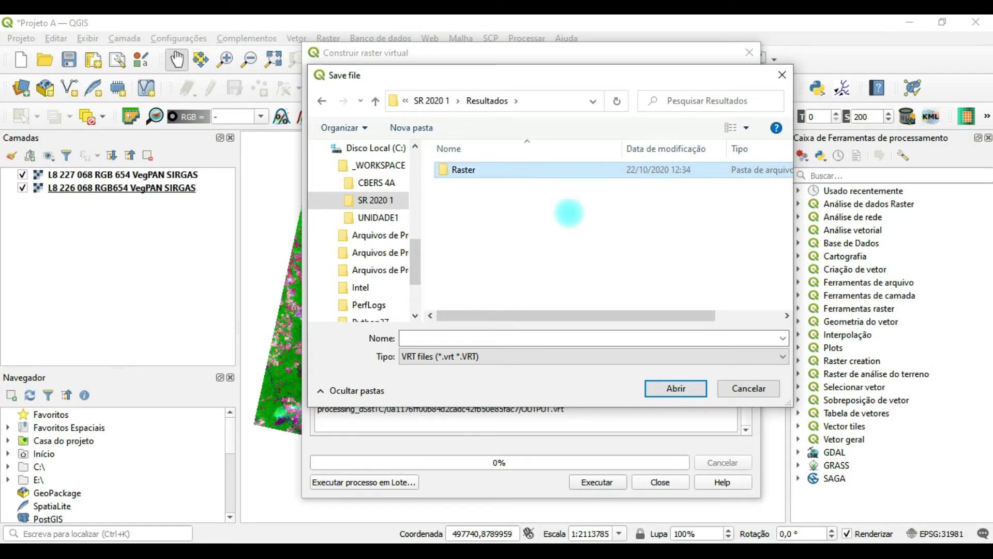
double_click(479, 170)
Step: Name the output MosaicoVirtual as a VRT file in the Raster folder, save it there and run the virtual raster build
left_click(436, 338)
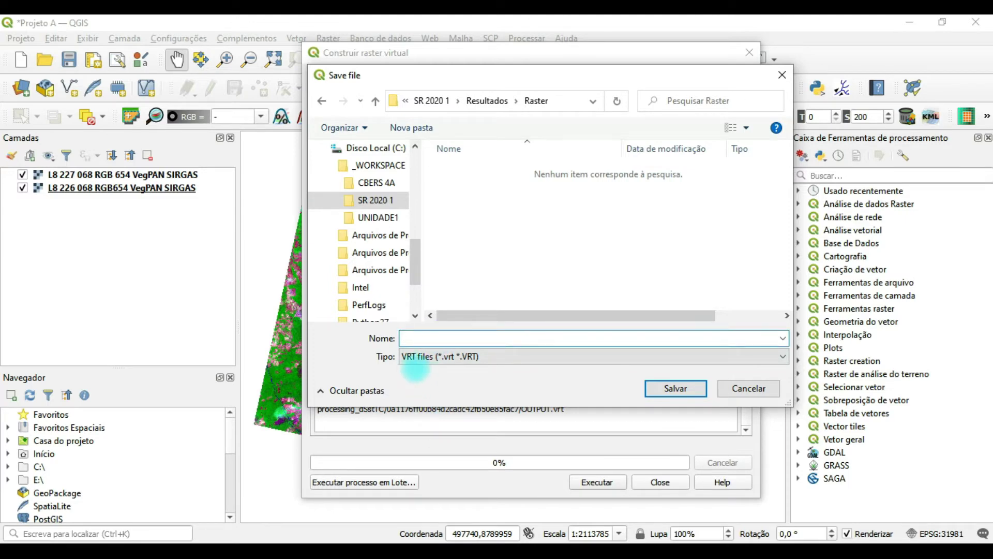
left_click(638, 356)
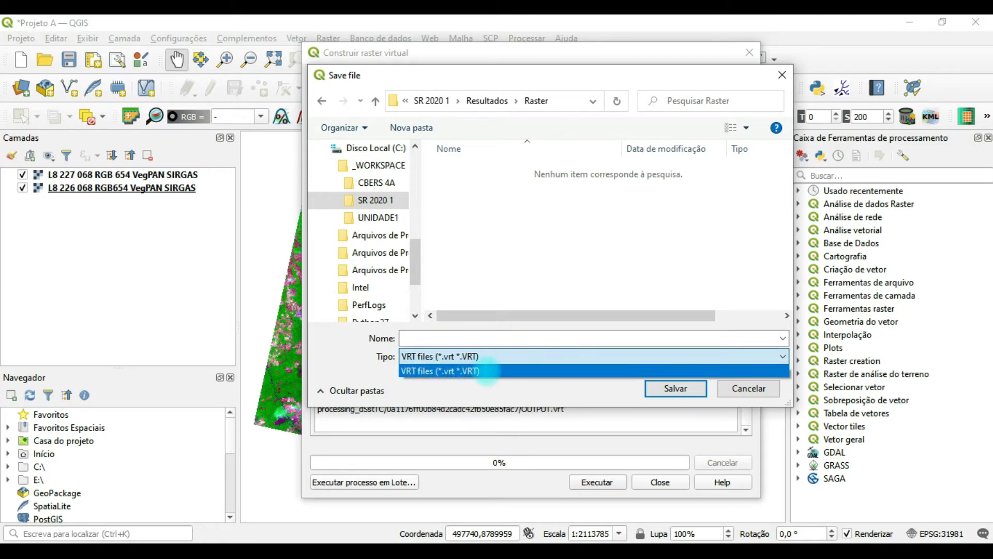
left_click(491, 370)
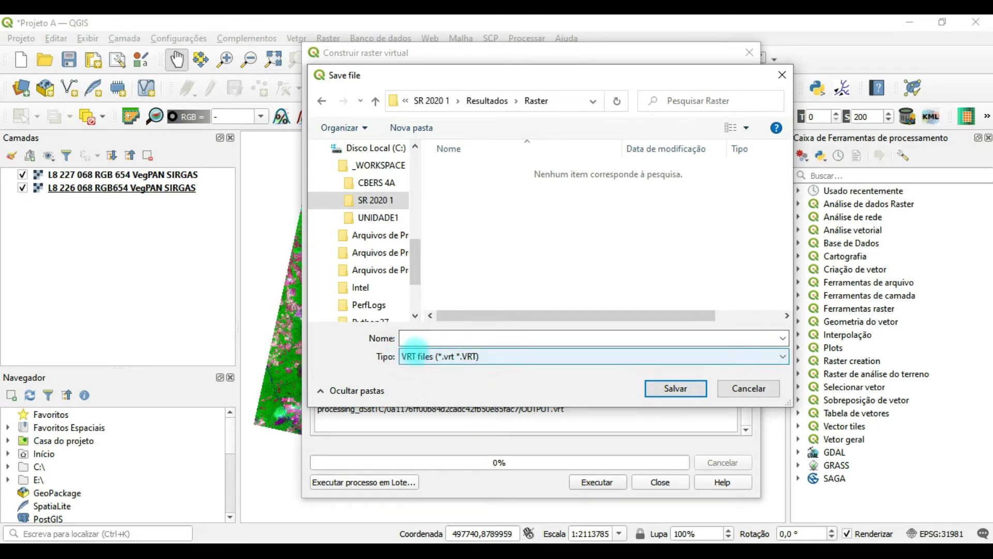
left_click(411, 337)
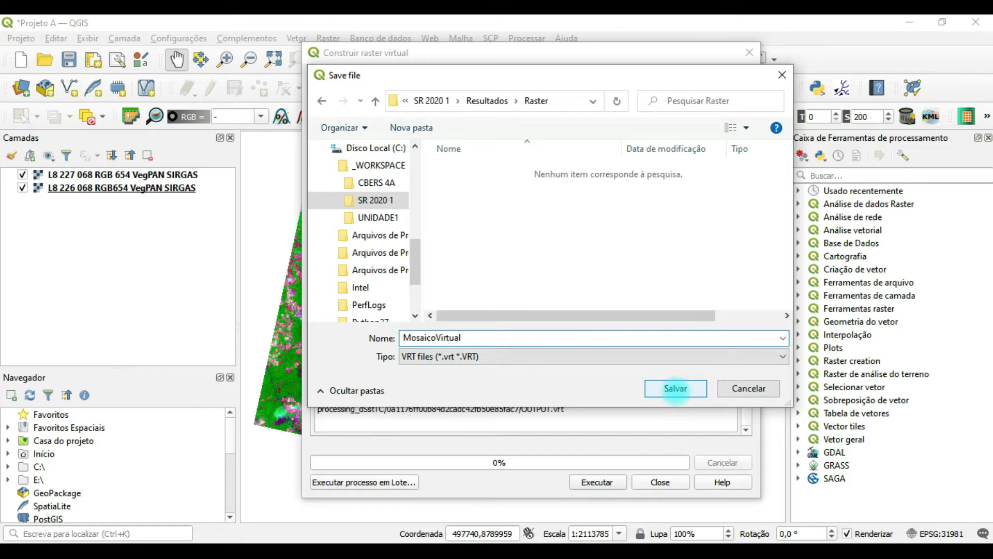
left_click(675, 390)
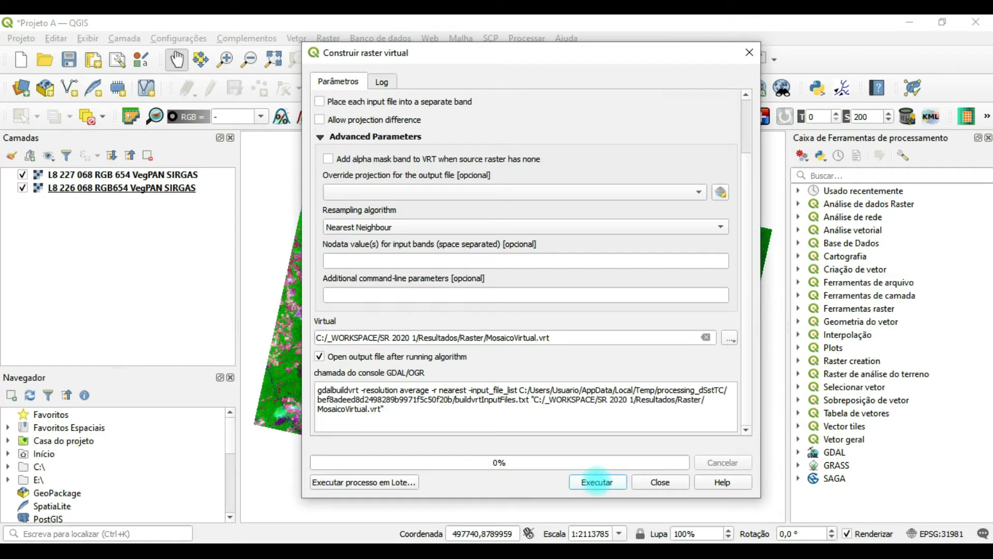
left_click(596, 481)
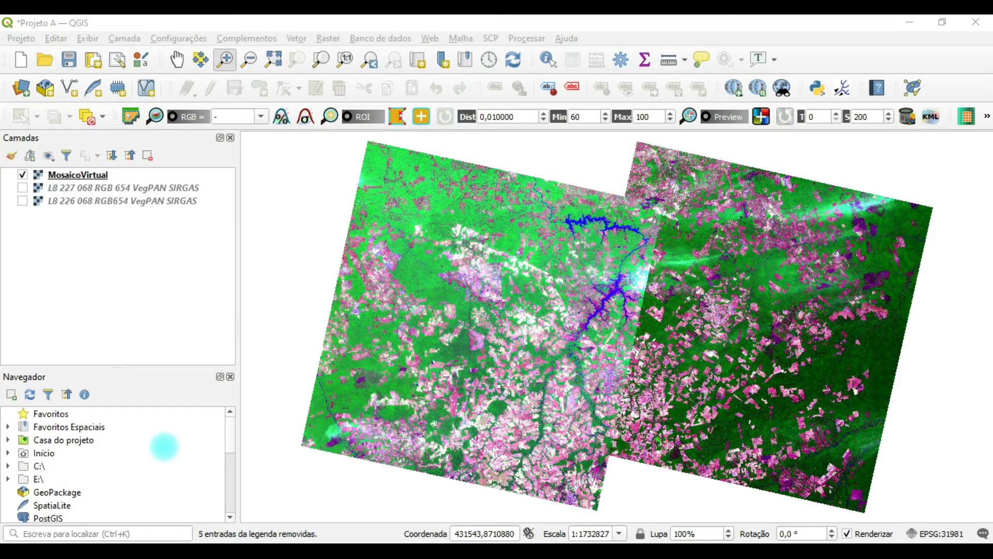
left_click(191, 457)
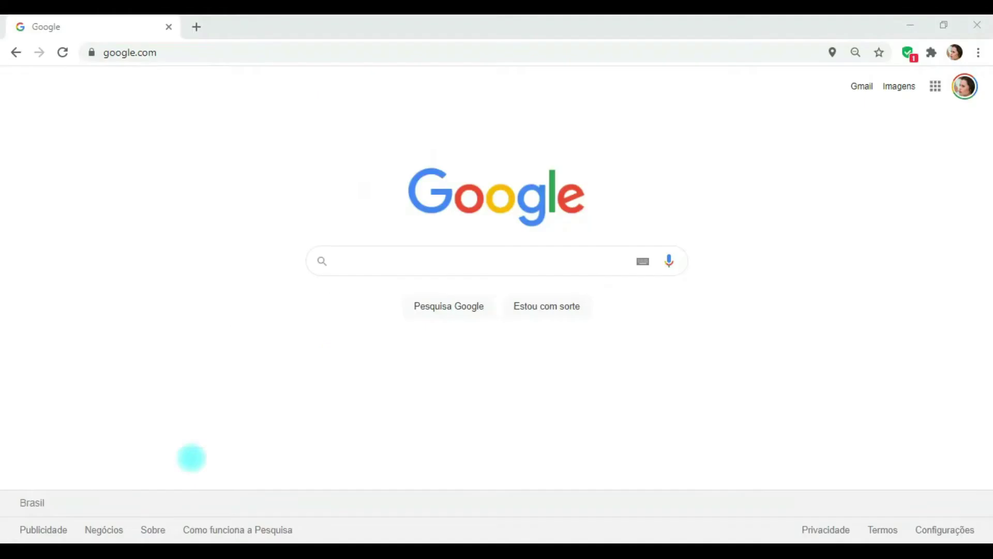
left_click(207, 52)
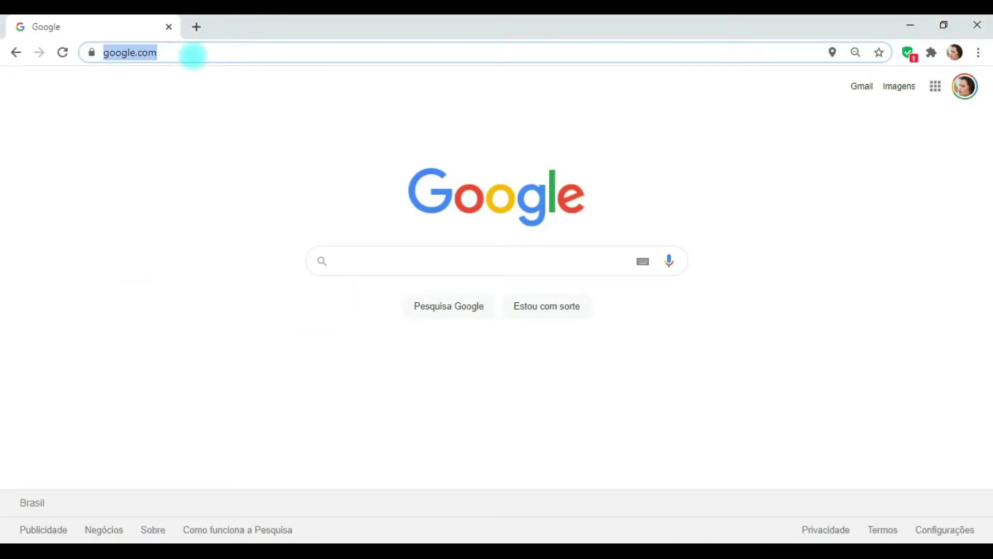
type("ww")
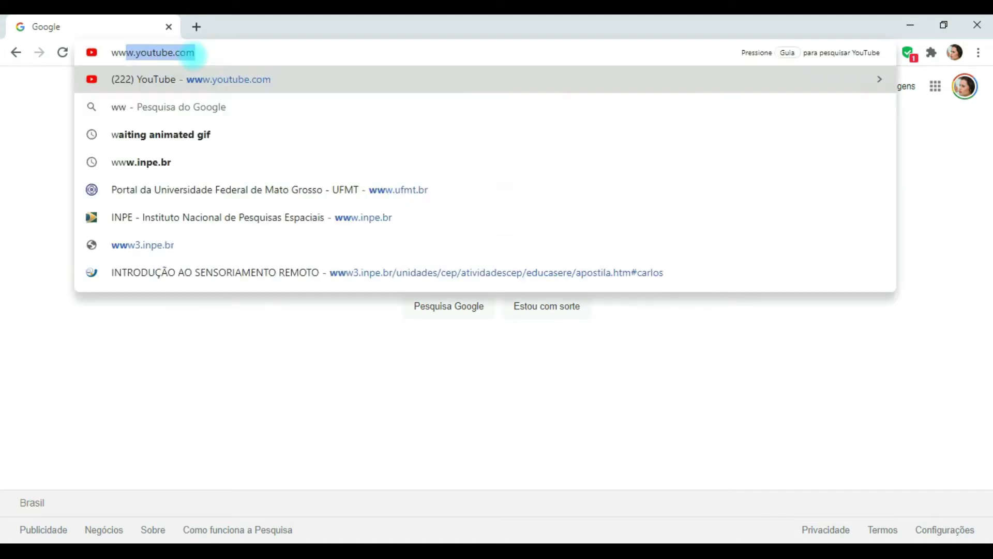
type("w.inde")
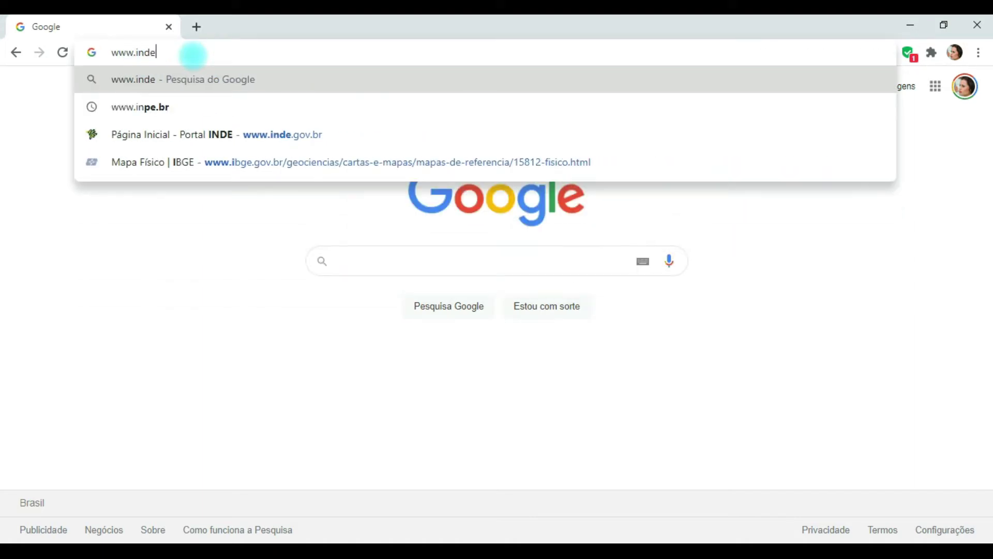
type(".")
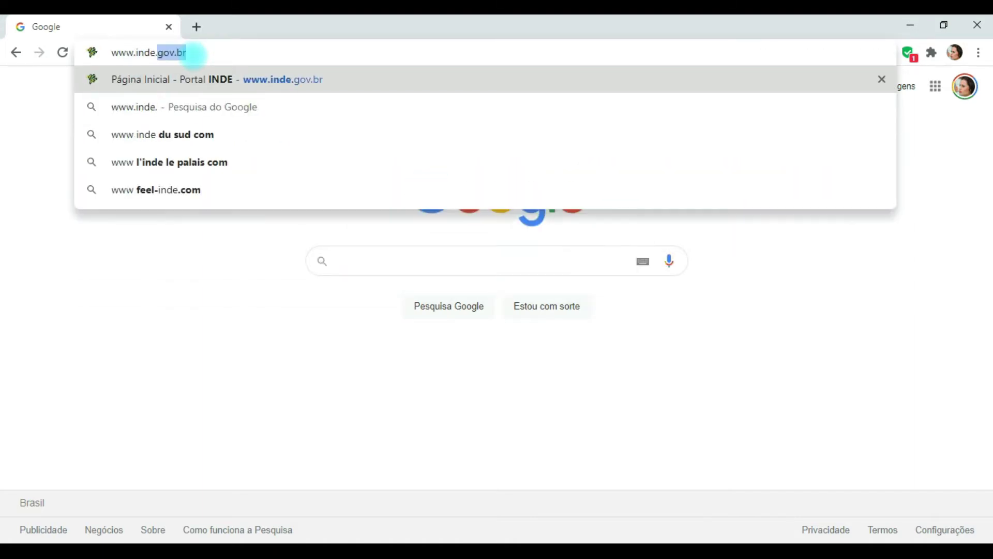
type("gov.br")
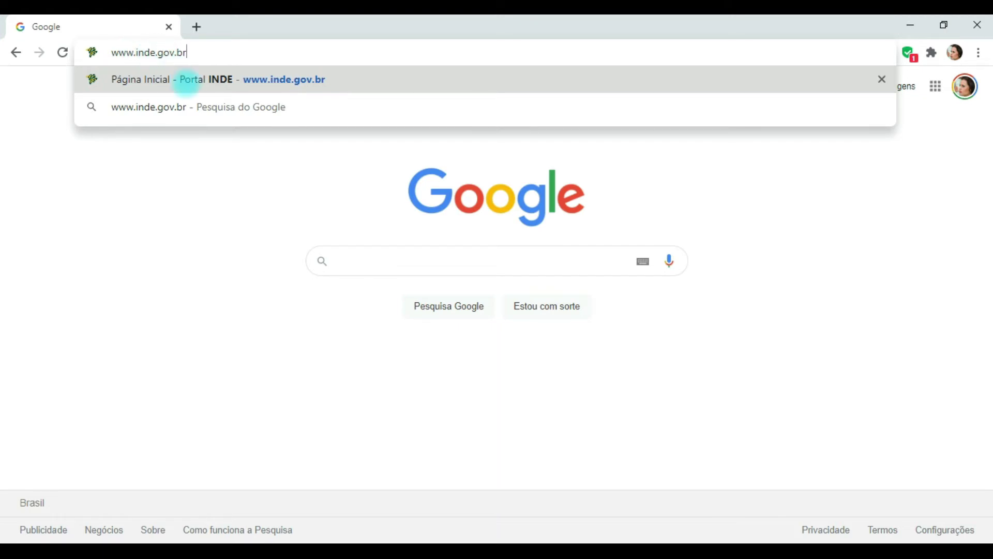
left_click(201, 81)
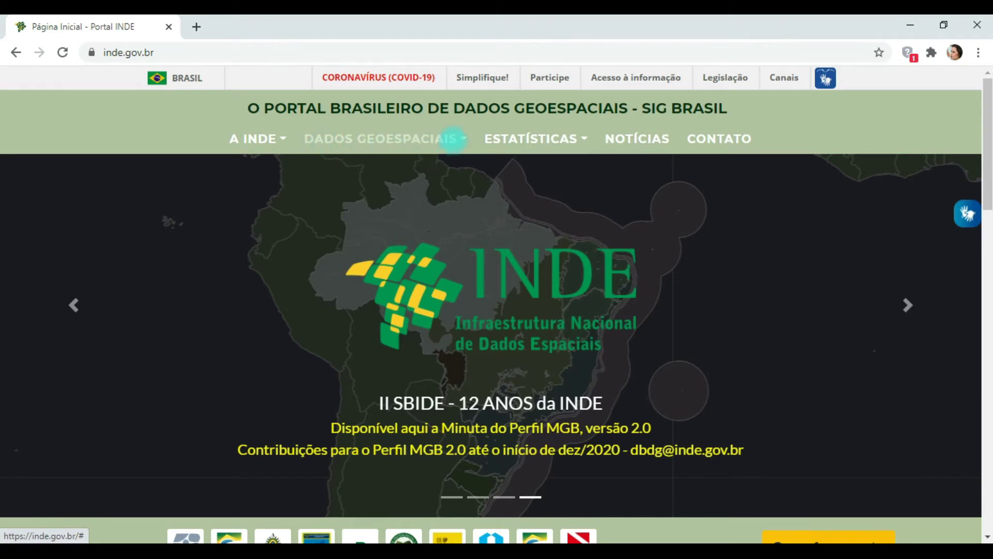
left_click(454, 138)
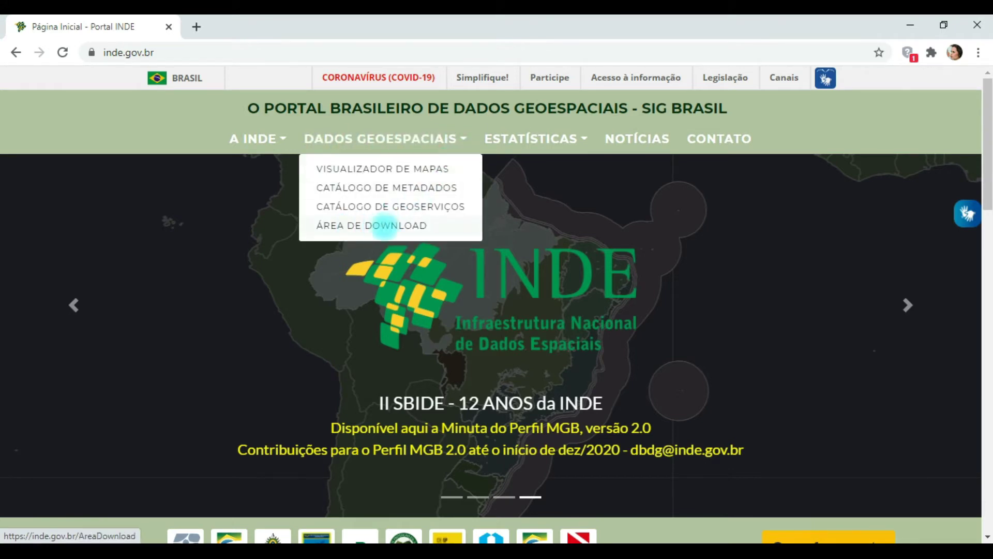
left_click(379, 226)
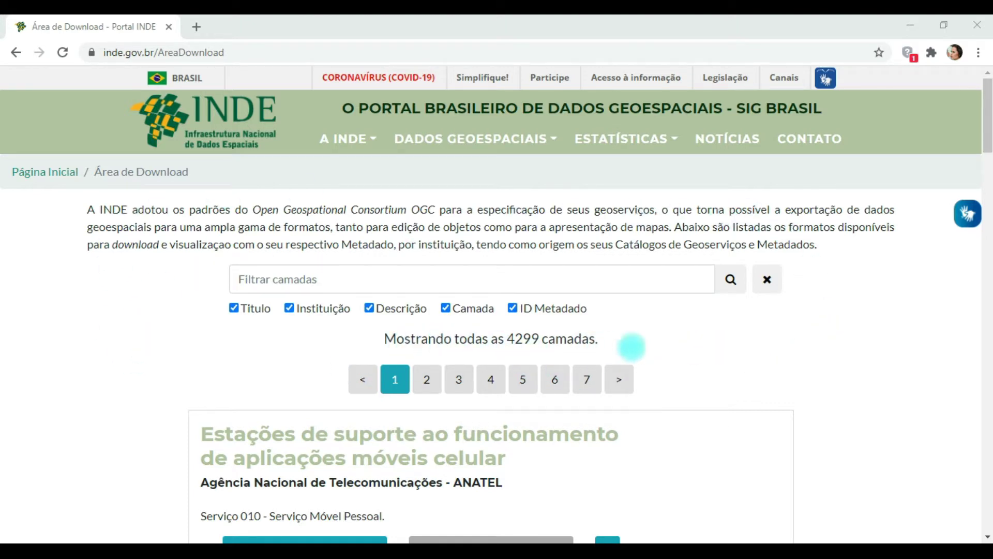
Step: Look through the listed layers in the download area, checking their institutions, descriptions and available file formats
scroll(713, 346, "down", 13)
scroll(713, 347, "down", 5)
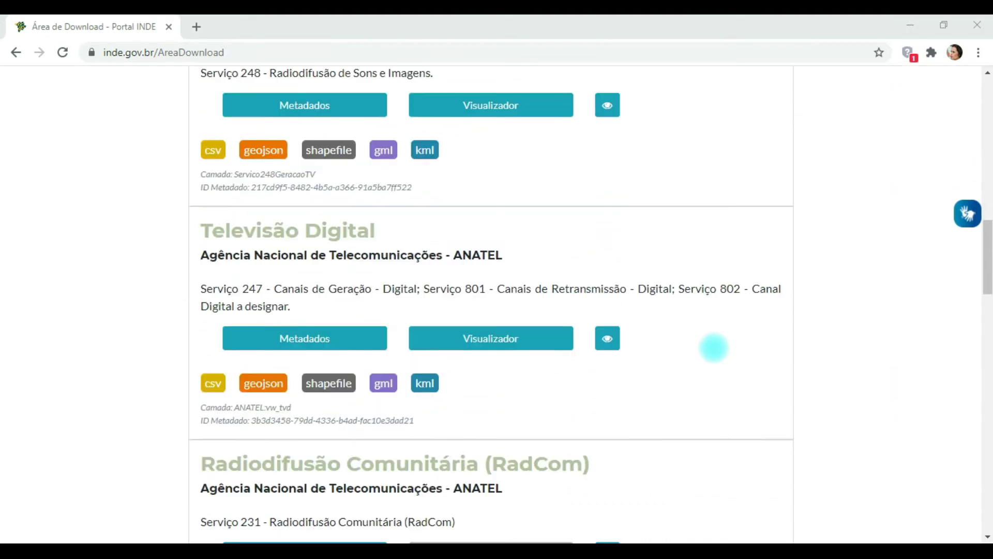
scroll(713, 346, "up", 10)
scroll(713, 346, "up", 4)
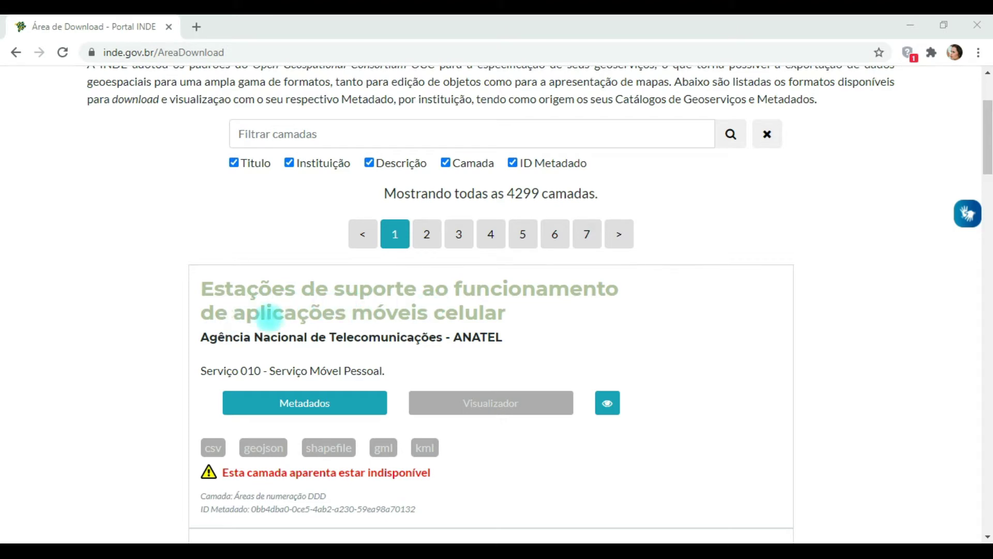
scroll(445, 326, "down", 3)
scroll(422, 331, "down", 10)
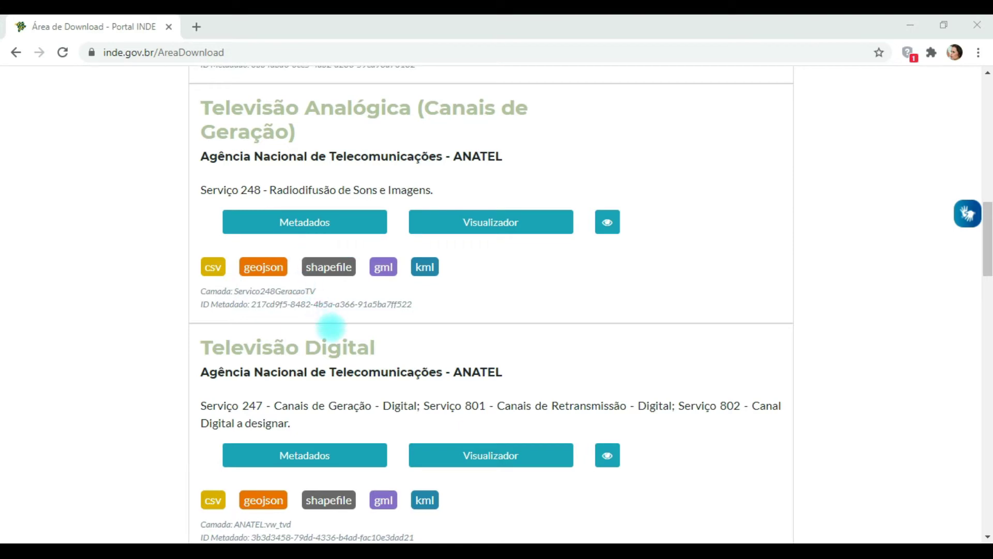
scroll(328, 326, "down", 3)
scroll(326, 319, "up", 13)
scroll(321, 309, "up", 6)
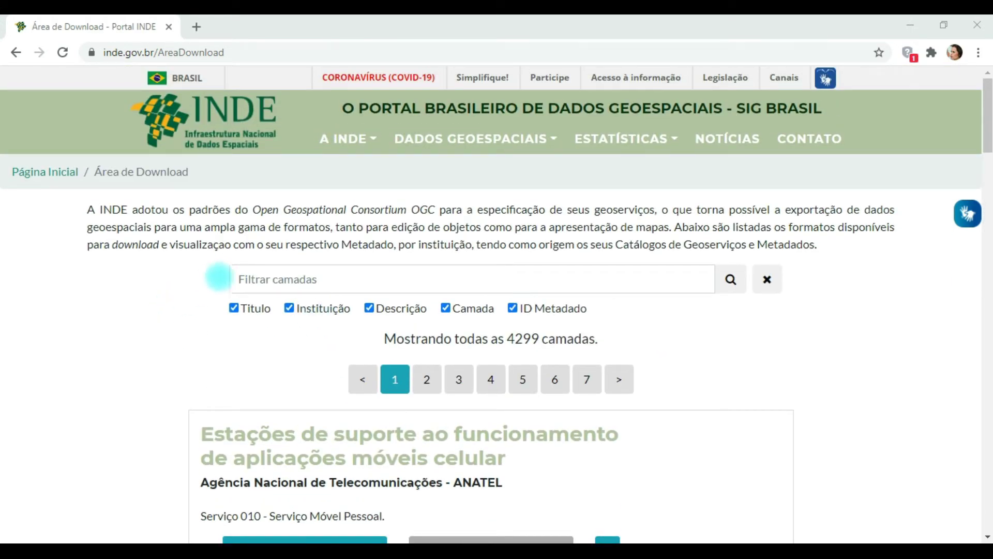
Step: Limit the layer filter to Descrição and Camada by excluding Título, Instituição and ID Metadado
left_click(255, 282)
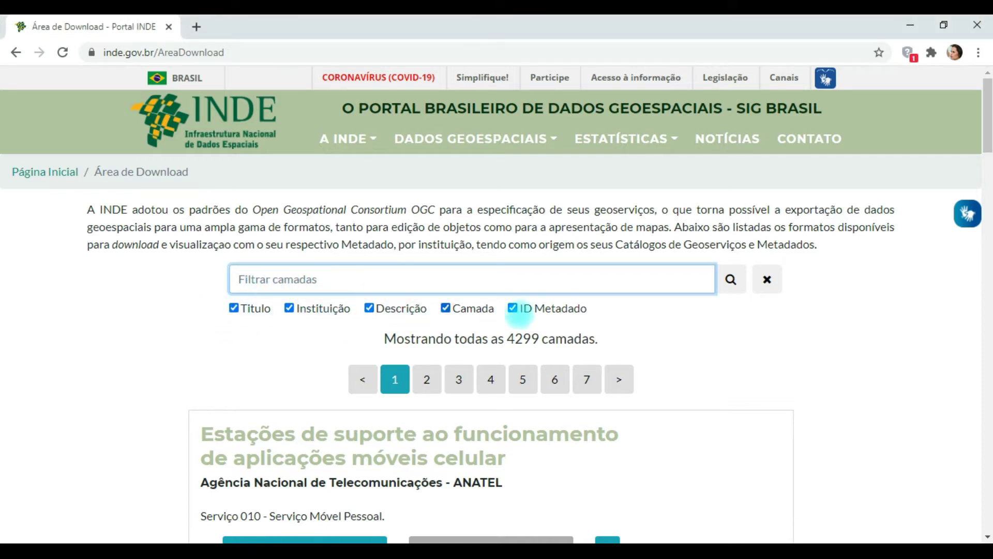
left_click(235, 307)
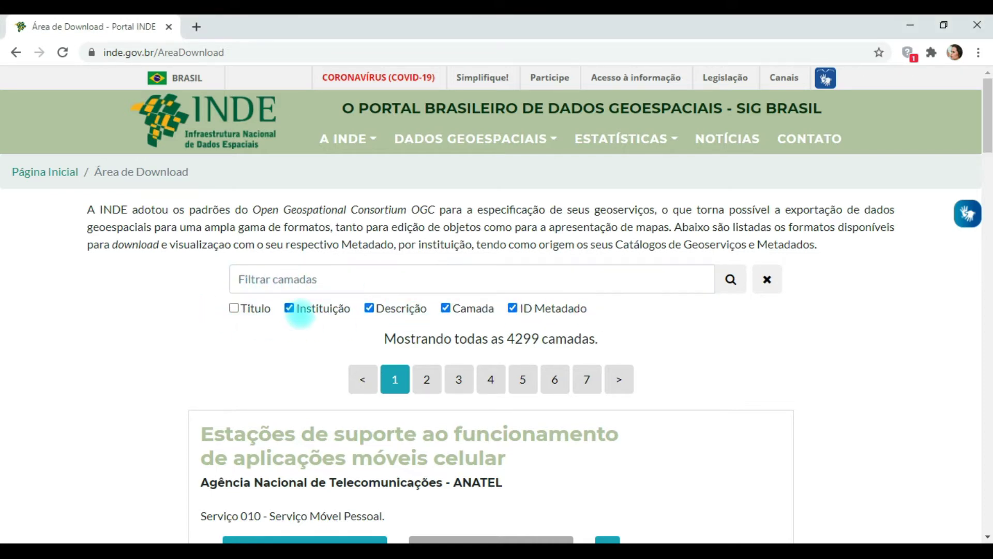
left_click(289, 308)
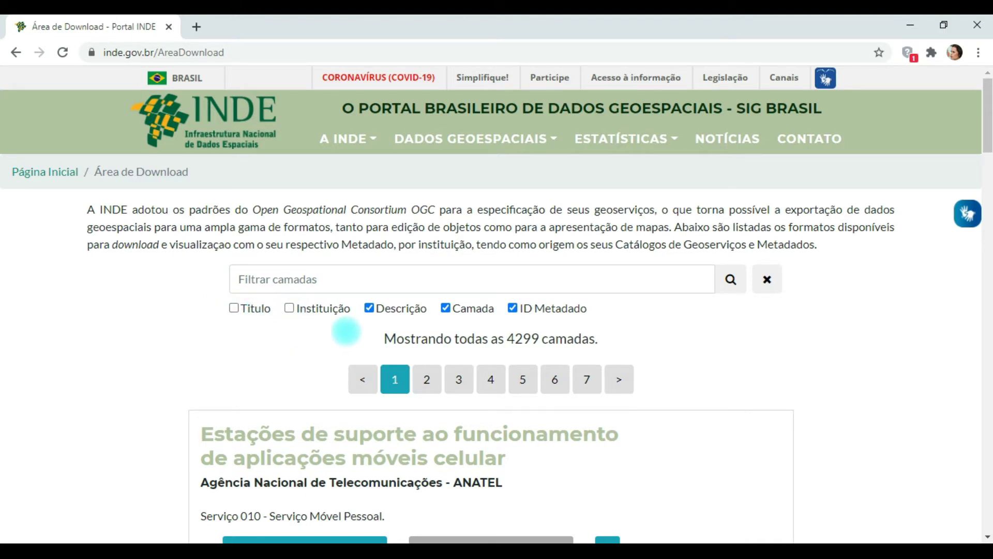
left_click(512, 308)
Step: Search the download area's layers for "municipios .shp"
left_click(296, 281)
type("municipios")
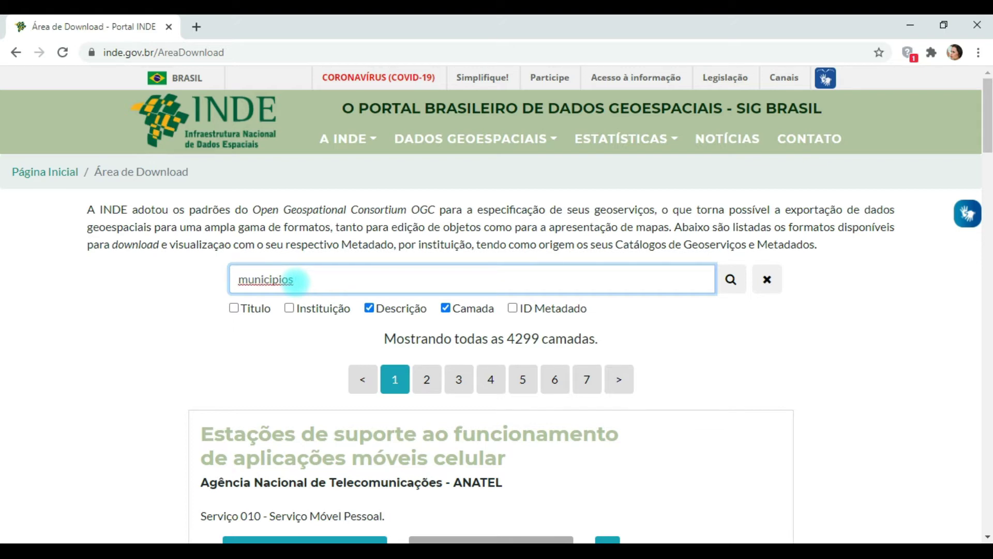
type("hp")
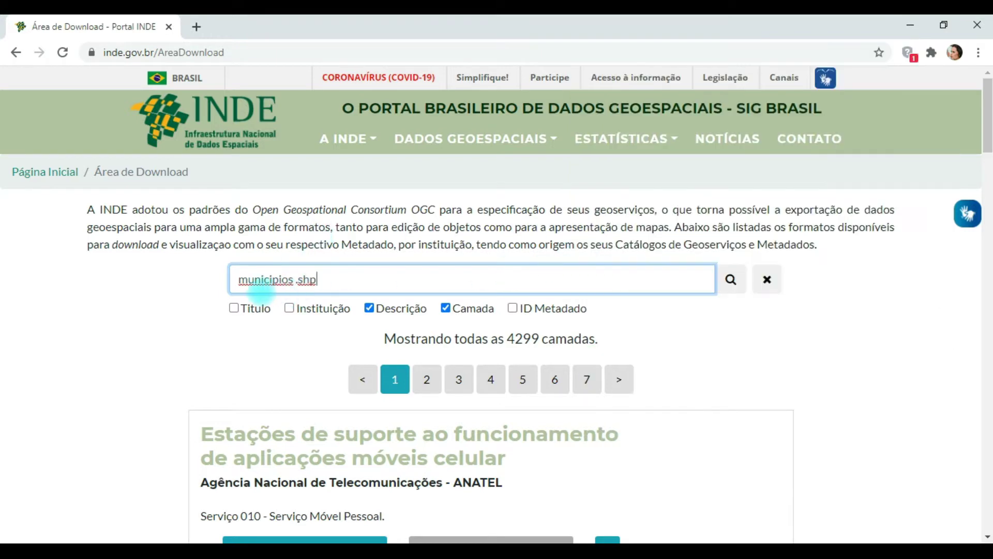
left_click_drag(295, 280, 322, 279)
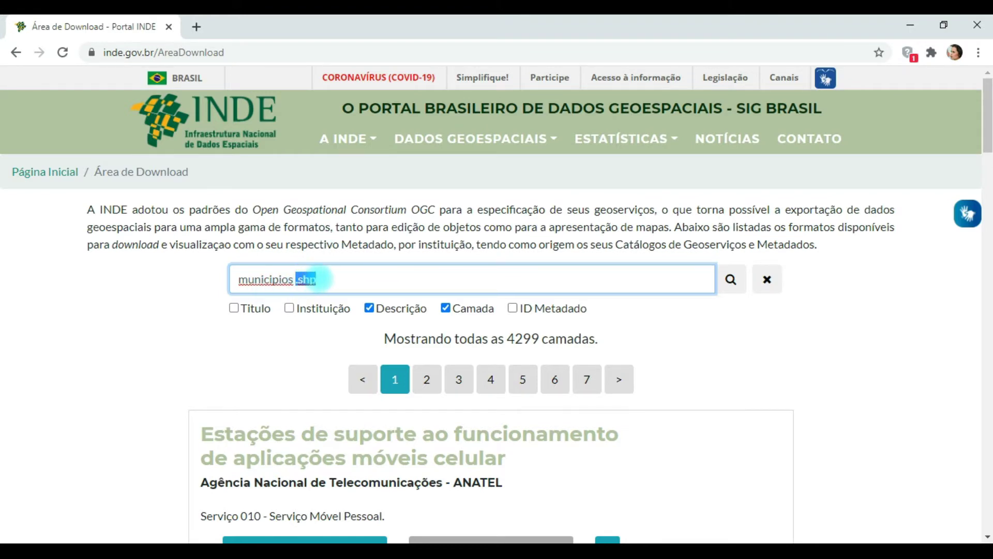
left_click(343, 279)
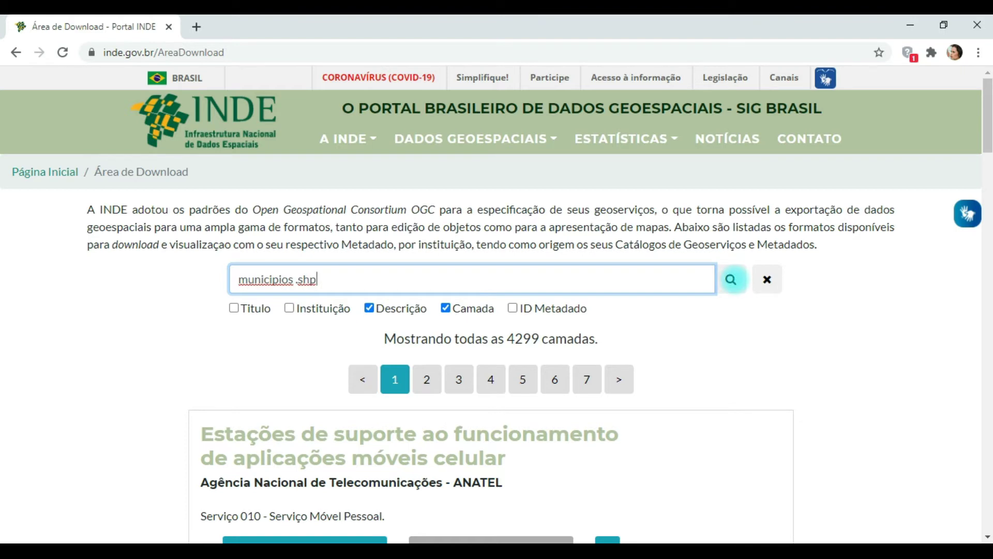
left_click(731, 279)
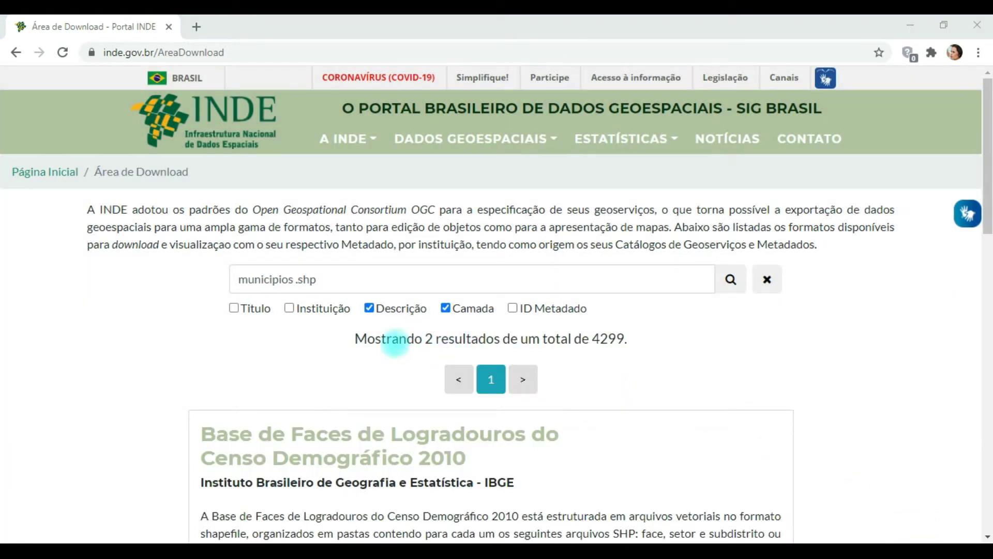
Step: Review the search results, comparing the layers' descriptions and the download formats offered for each
double_click(428, 339)
left_click(432, 352)
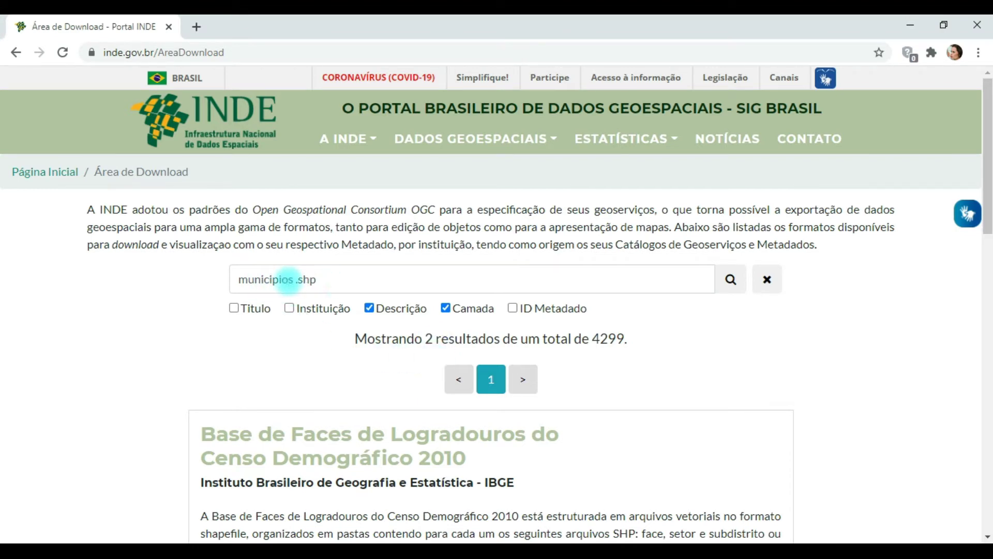
scroll(392, 379, "down", 1)
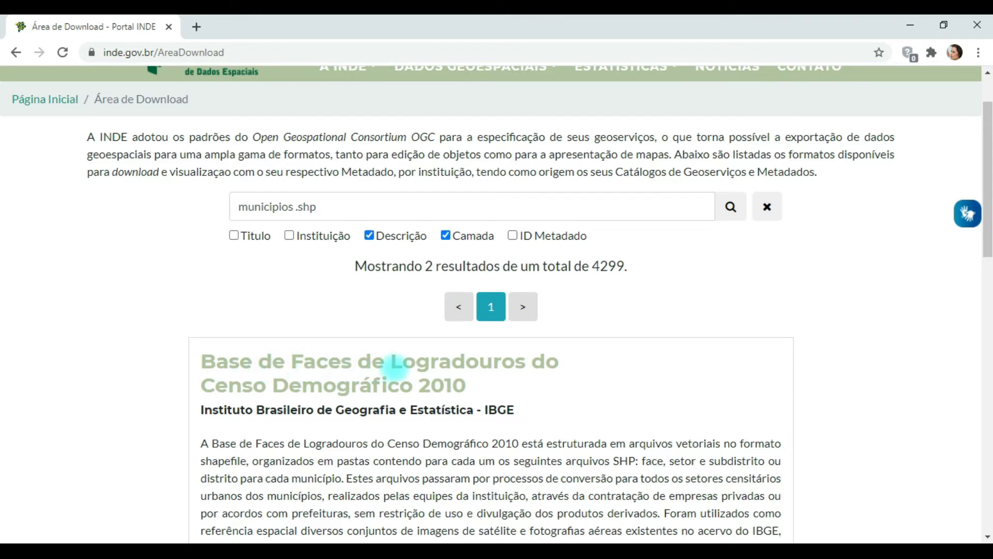
scroll(414, 381, "down", 2)
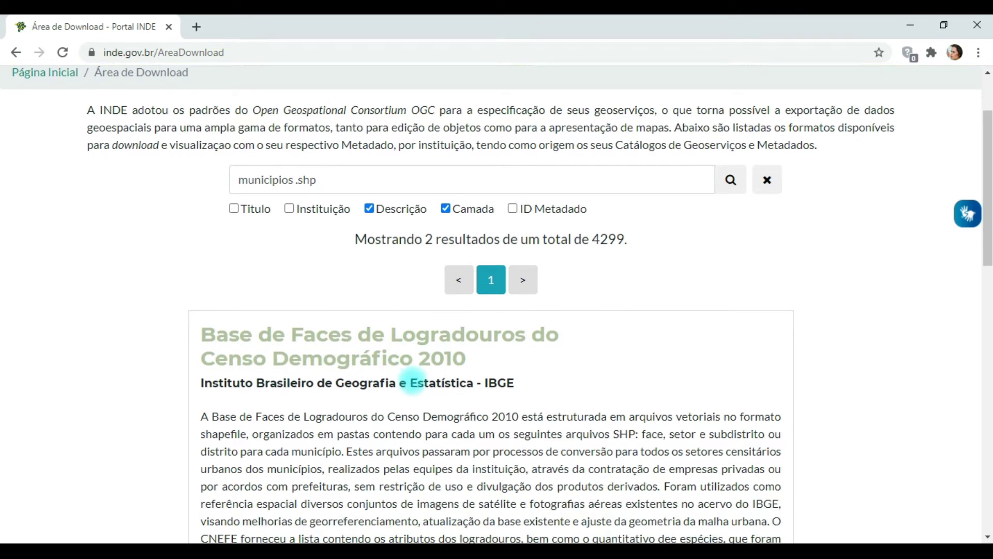
scroll(413, 381, "down", 5)
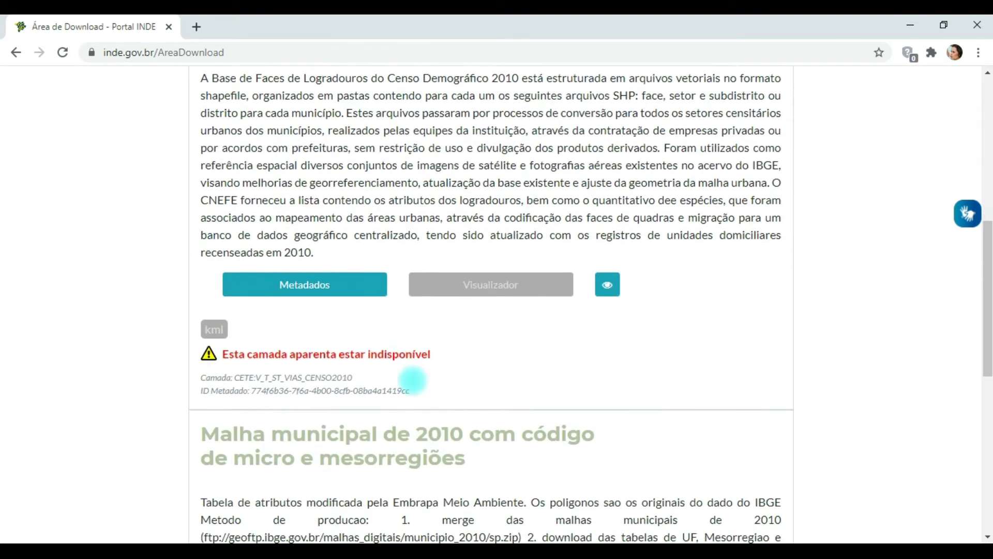
scroll(412, 381, "down", 4)
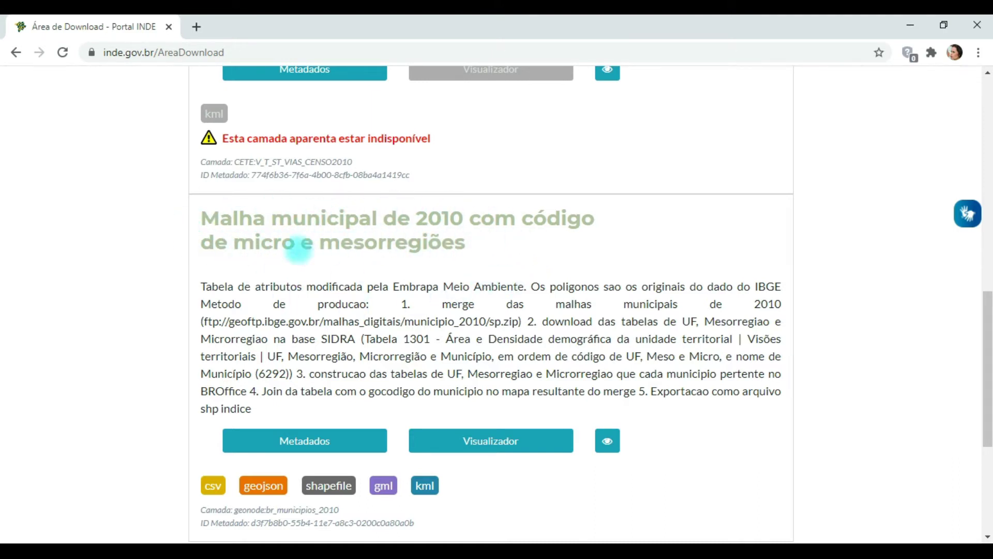
scroll(347, 341, "down", 2)
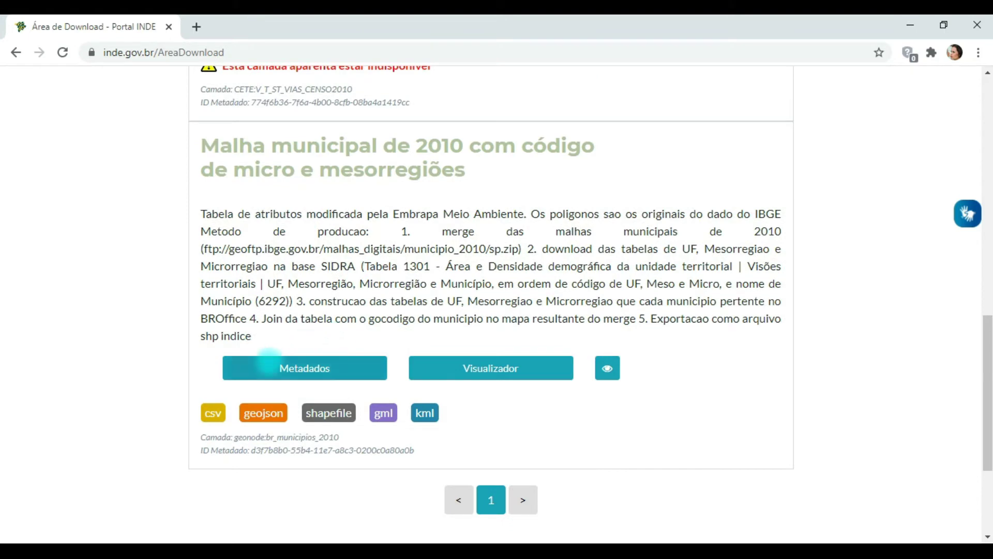
Step: Open the metadata of the layer "Malha municipal de 2010 com código de micro e mesorregiões" and read its identification information
left_click(301, 368)
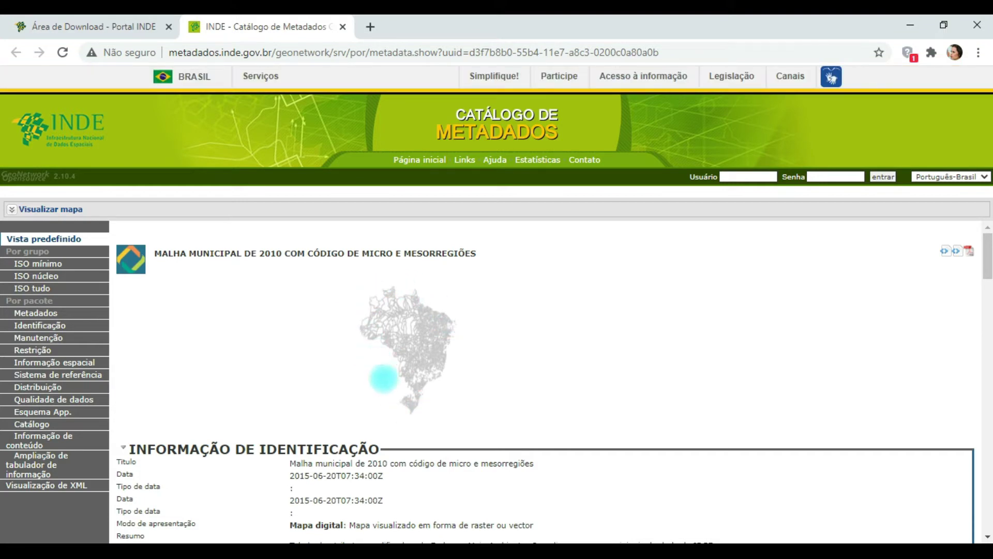
scroll(370, 372, "down", 3)
scroll(364, 369, "down", 2)
scroll(355, 357, "up", 1)
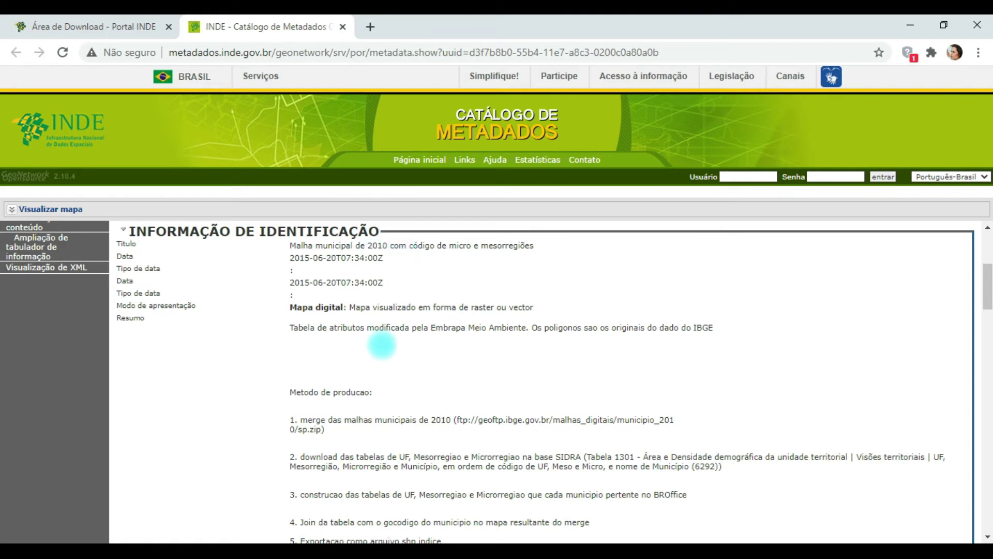
Step: Read the municipal layer's metadata on production method, purpose, spatial representation, equivalent scale, and geographic and temporal extent
scroll(331, 295, "down", 1)
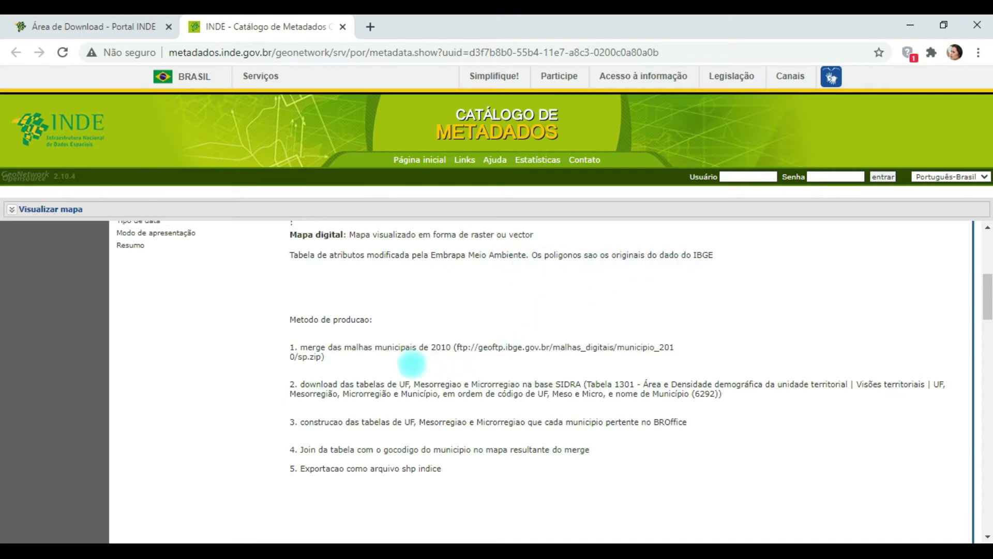
scroll(411, 365, "down", 3)
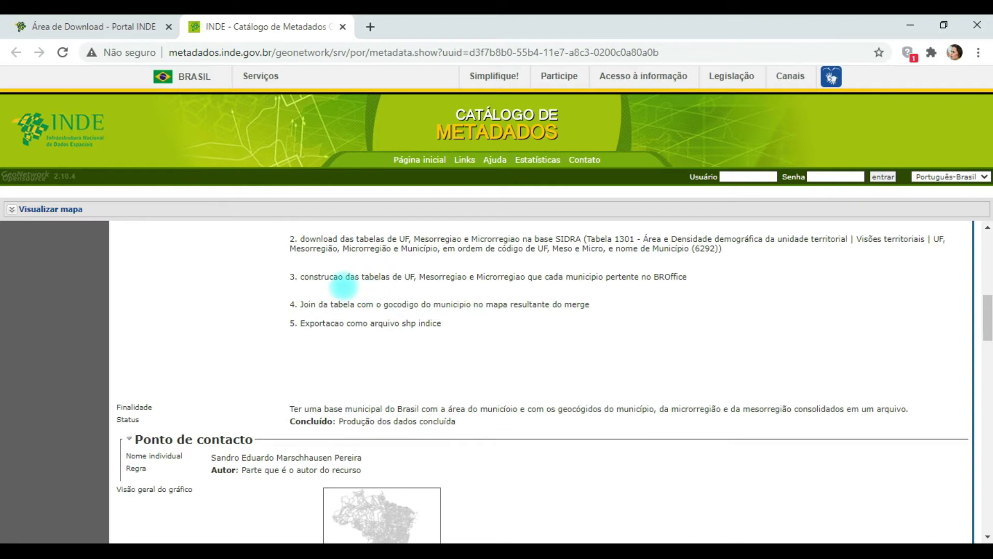
scroll(357, 287, "down", 3)
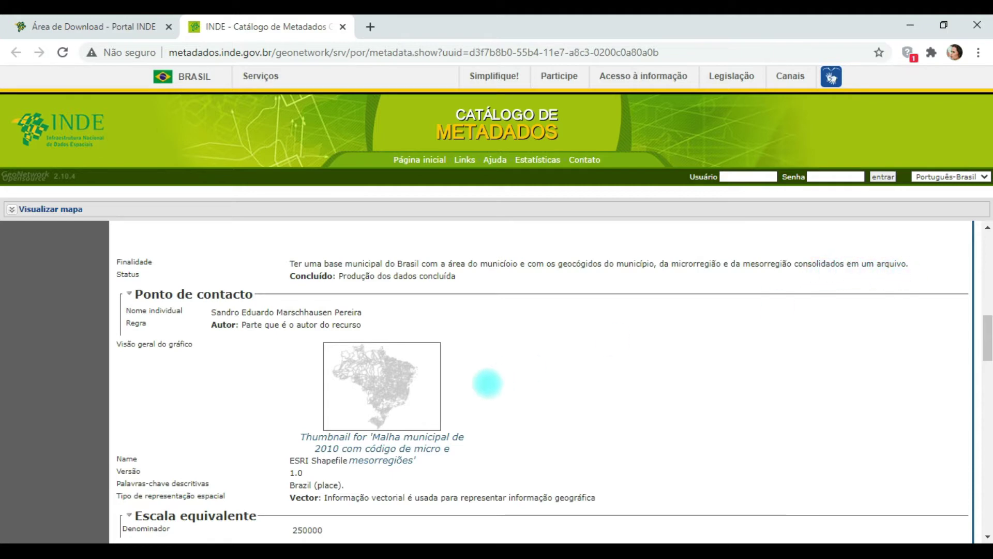
scroll(487, 384, "down", 3)
scroll(327, 361, "down", 3)
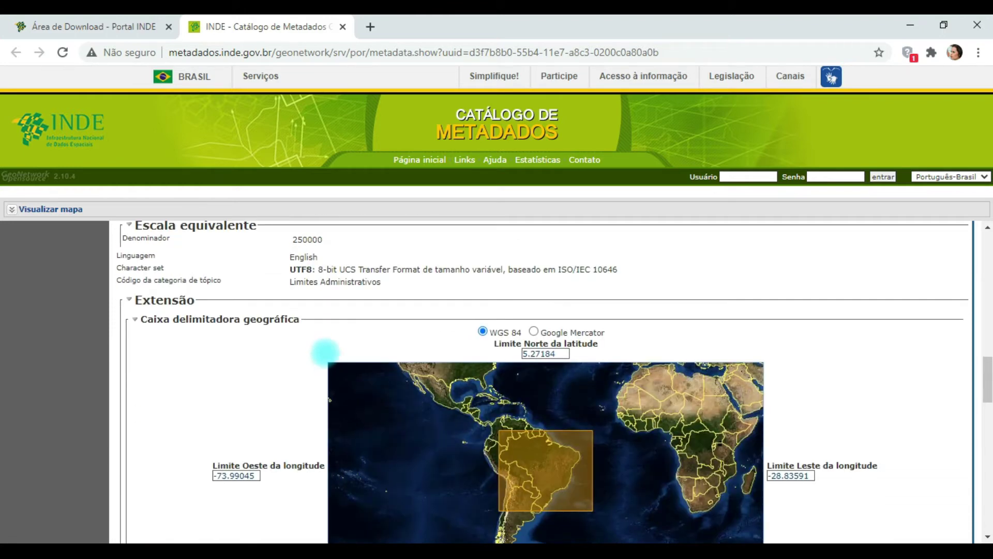
scroll(325, 352, "down", 3)
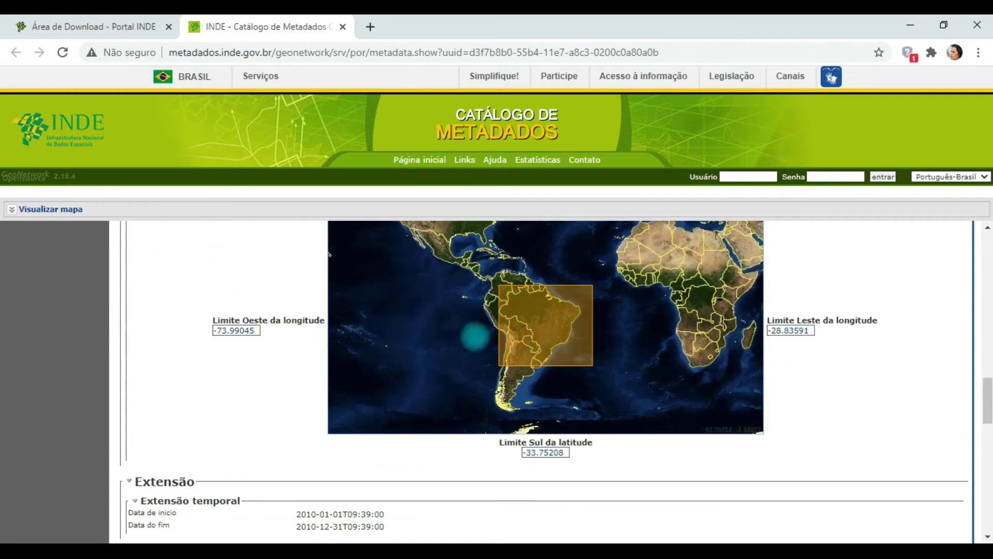
scroll(385, 396, "down", 3)
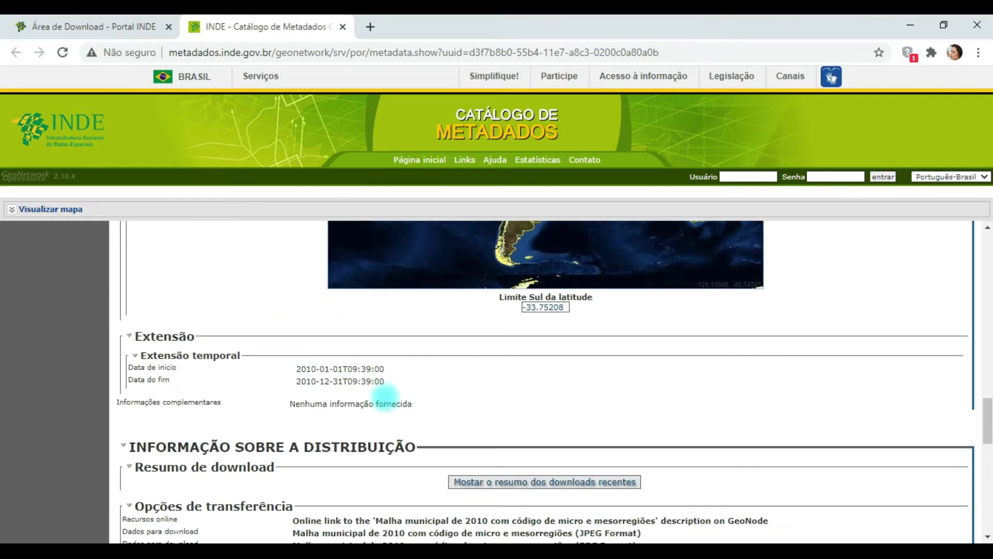
Step: Examine the metadata's transfer formats, coordinate reference system, data quality and metadata author sections, and look over the scale again
scroll(386, 393, "down", 5)
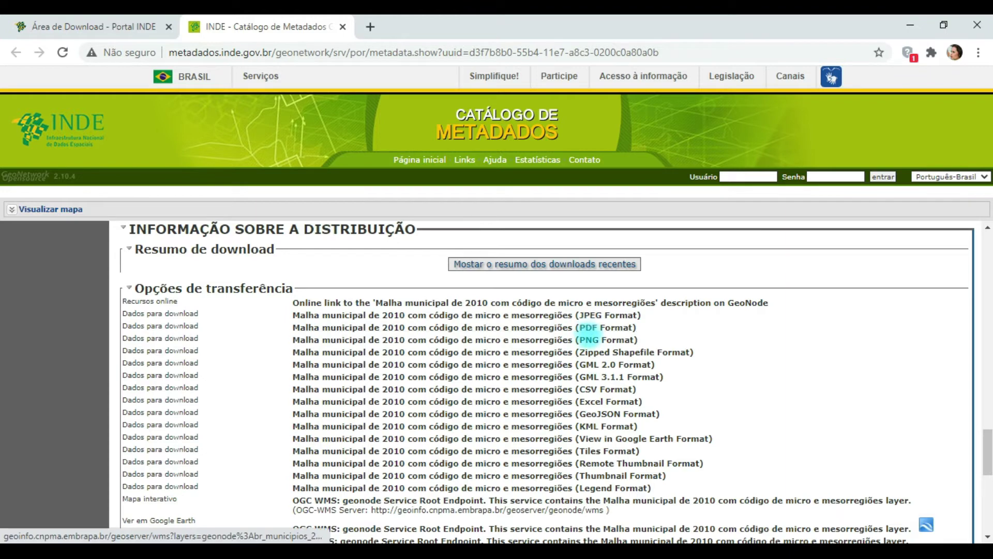
scroll(528, 412, "down", 1)
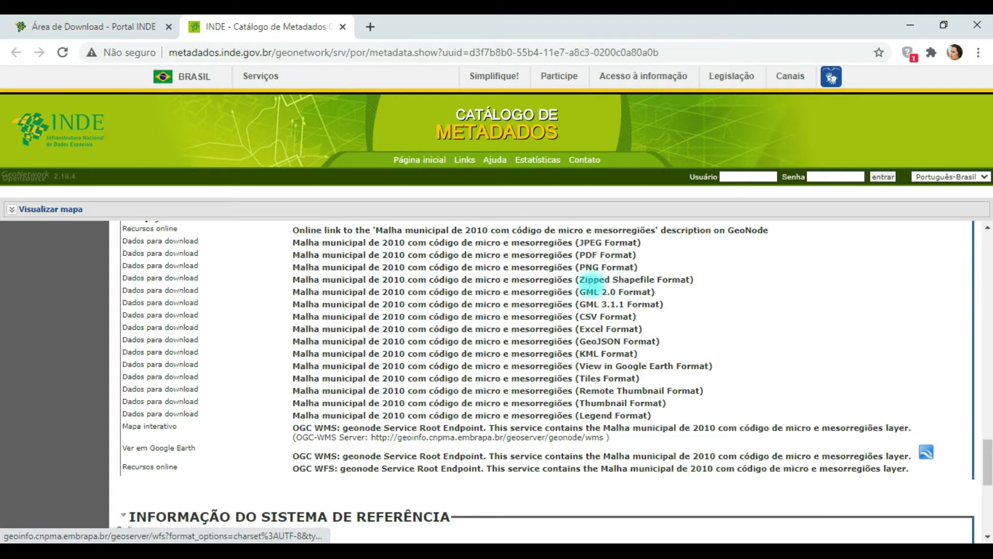
scroll(416, 347, "down", 3)
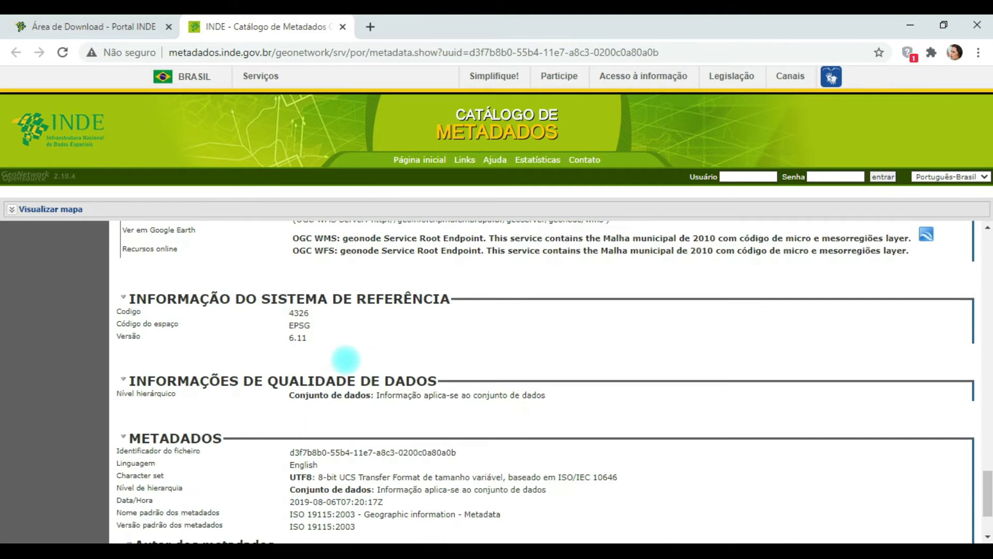
scroll(120, 332, "down", 2)
scroll(317, 340, "up", 2)
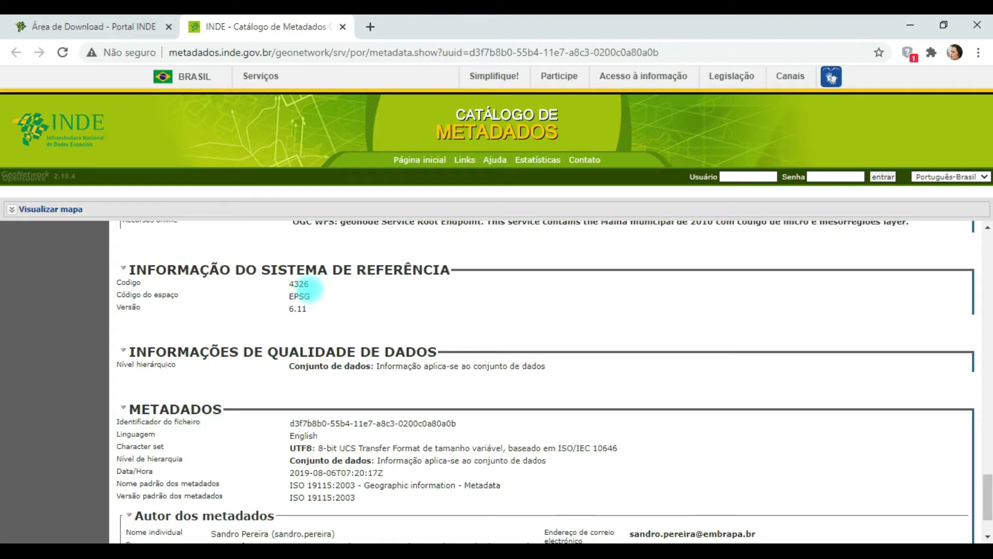
scroll(310, 291, "down", 1)
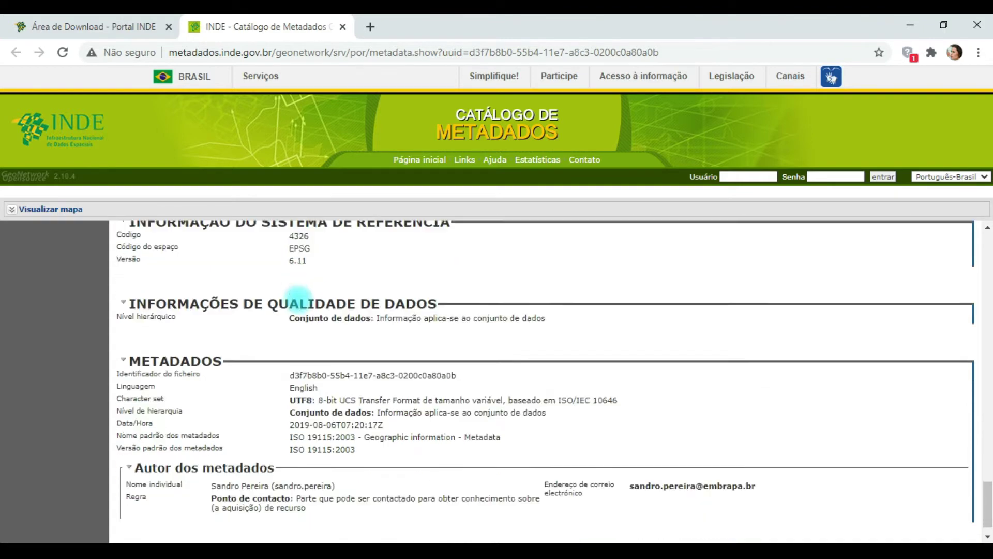
scroll(290, 305, "up", 1)
scroll(280, 321, "down", 1)
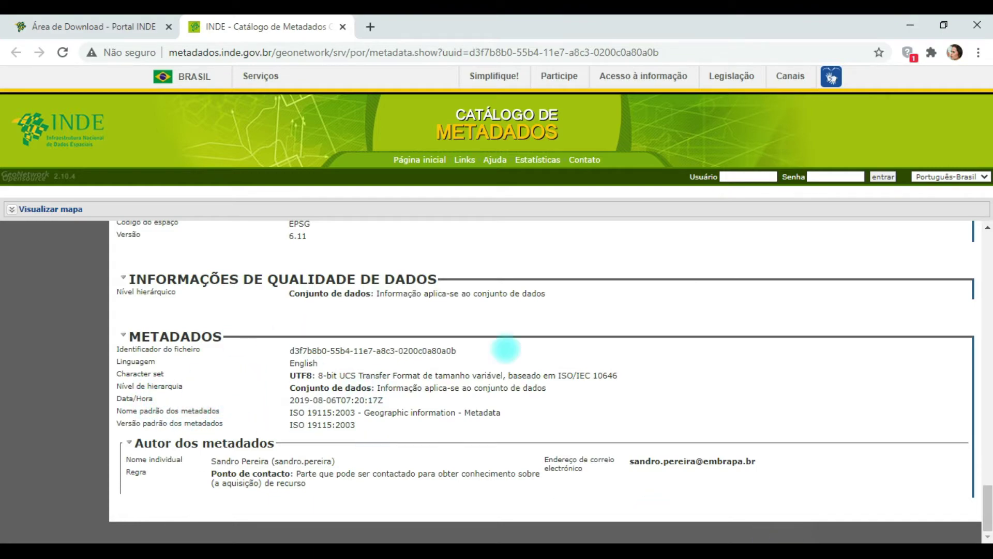
scroll(351, 351, "up", 20)
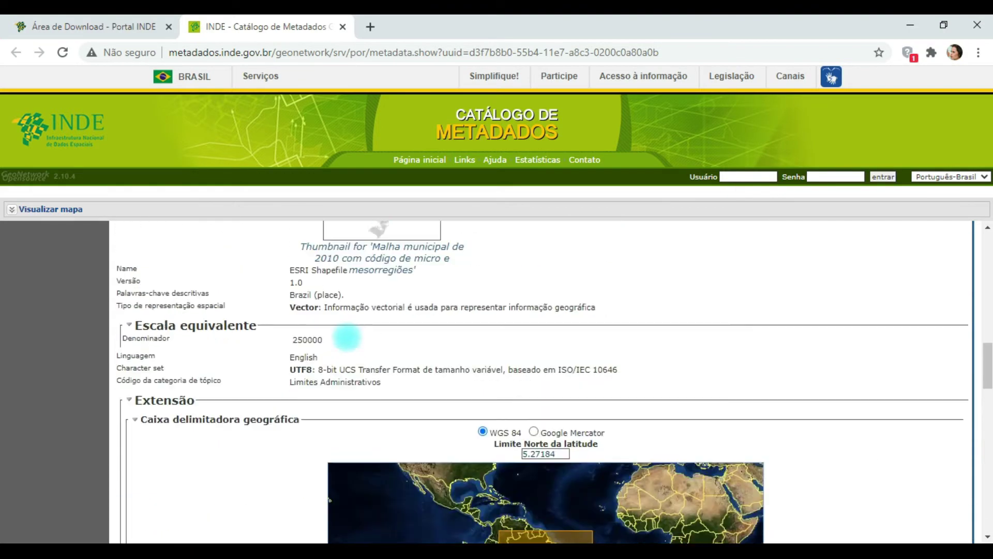
scroll(344, 329, "up", 2)
Step: Return to the INDE download area, download the 2010 municipal layer as a shapefile, and choose to keep br_municipios_2010.zip
left_click(93, 26)
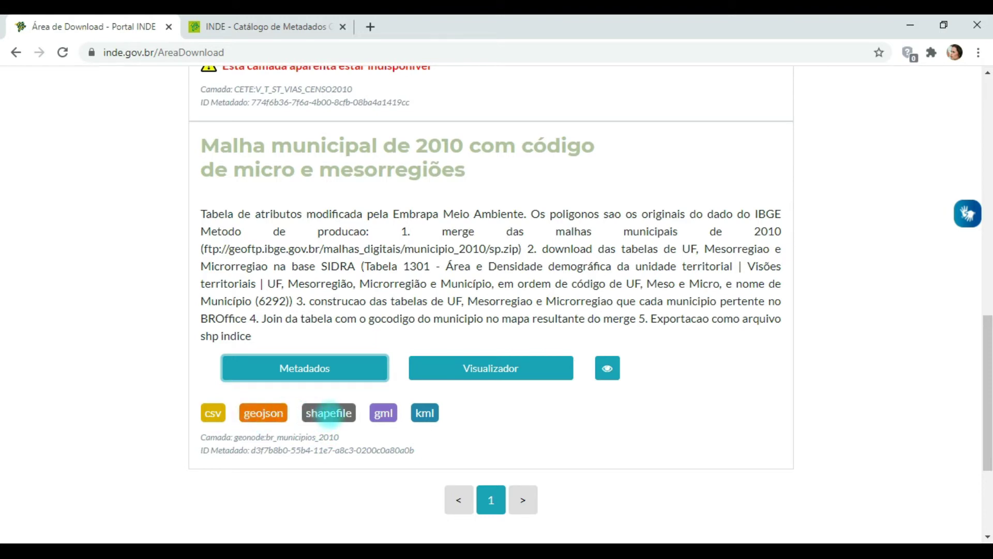
left_click(329, 413)
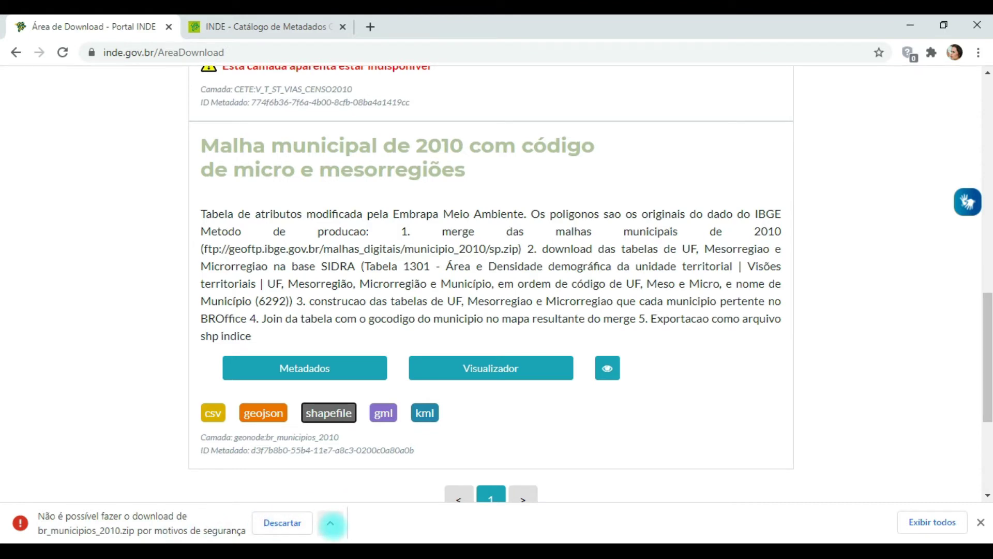
left_click(331, 523)
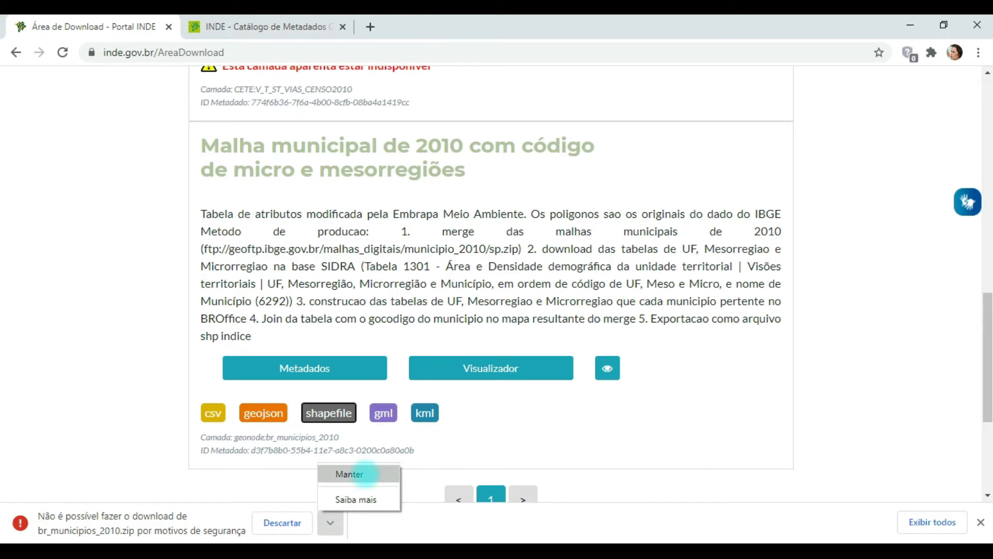
left_click(365, 474)
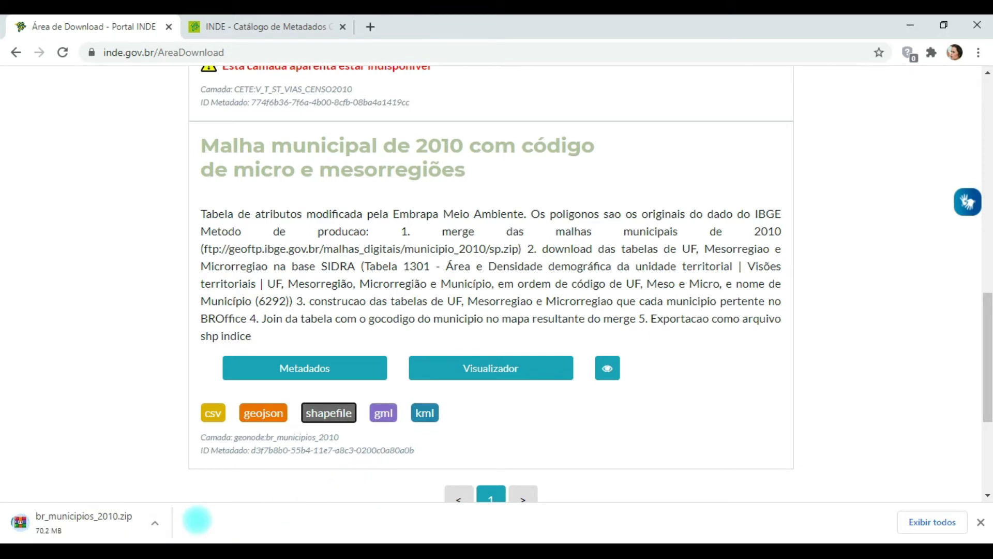
Step: Show the downloaded br_municipios_2010.zip in its folder and cut the archive for moving
left_click(87, 515)
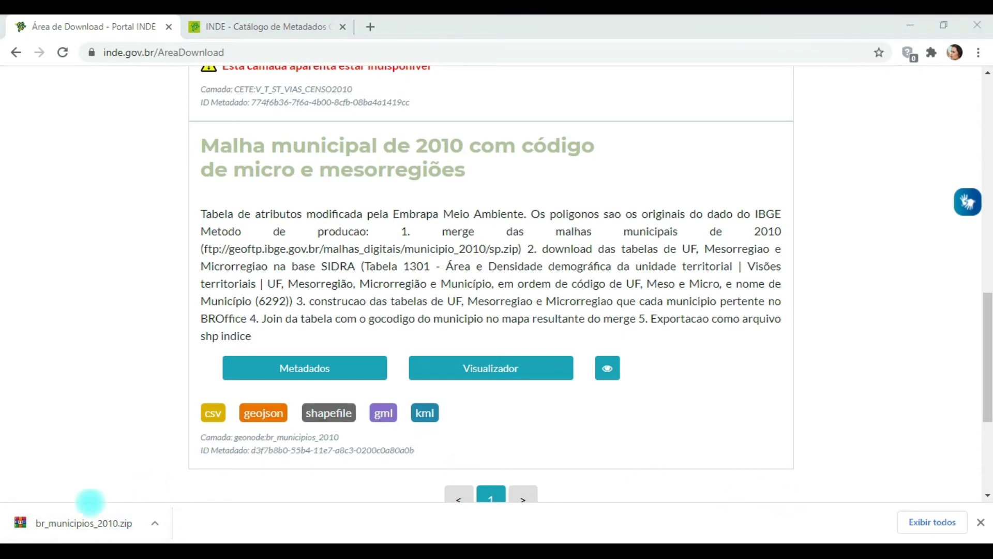
left_click(153, 522)
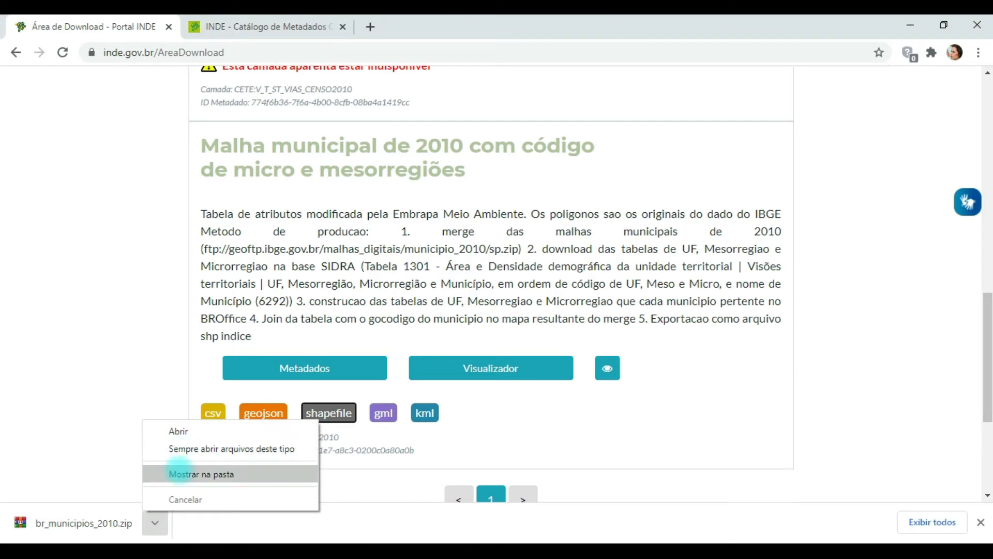
left_click(184, 473)
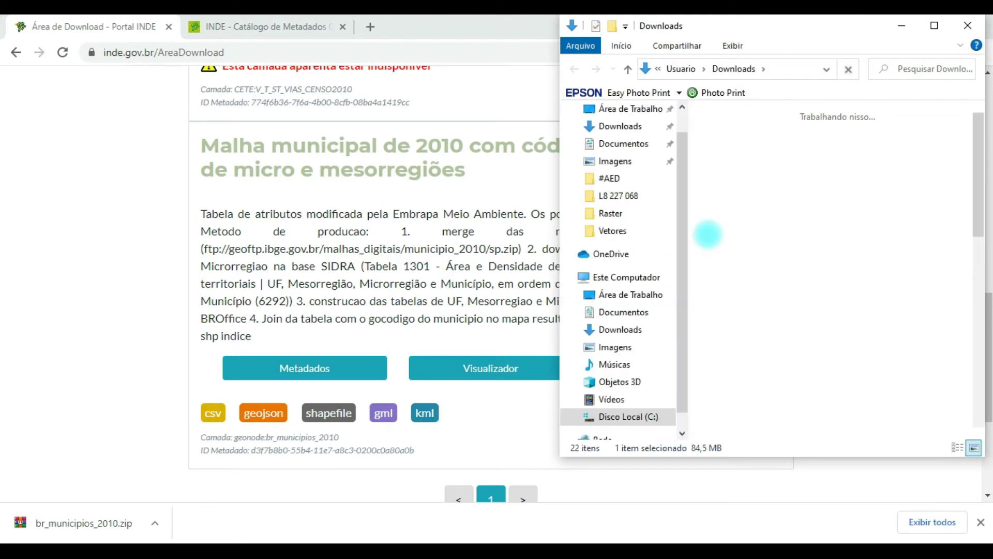
left_click(883, 164)
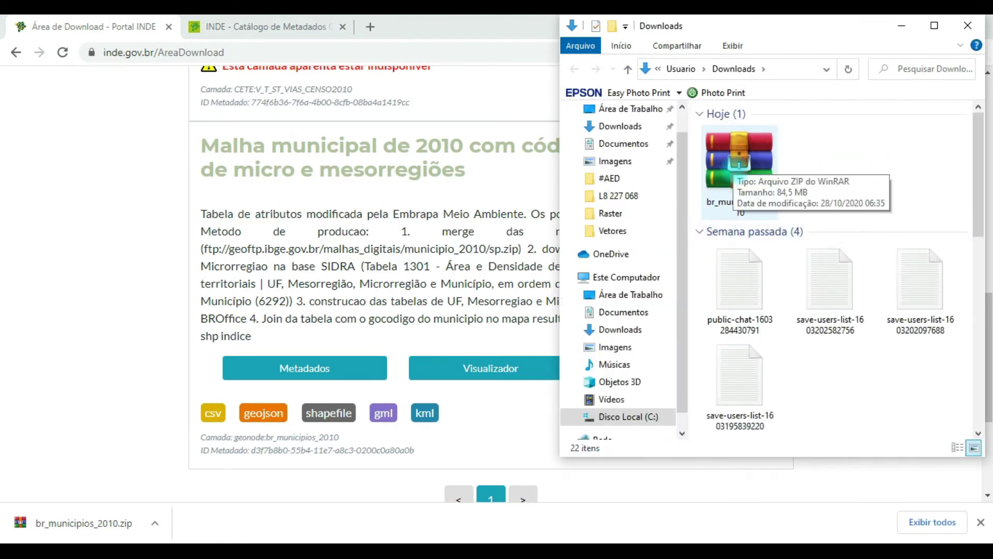
left_click(738, 162)
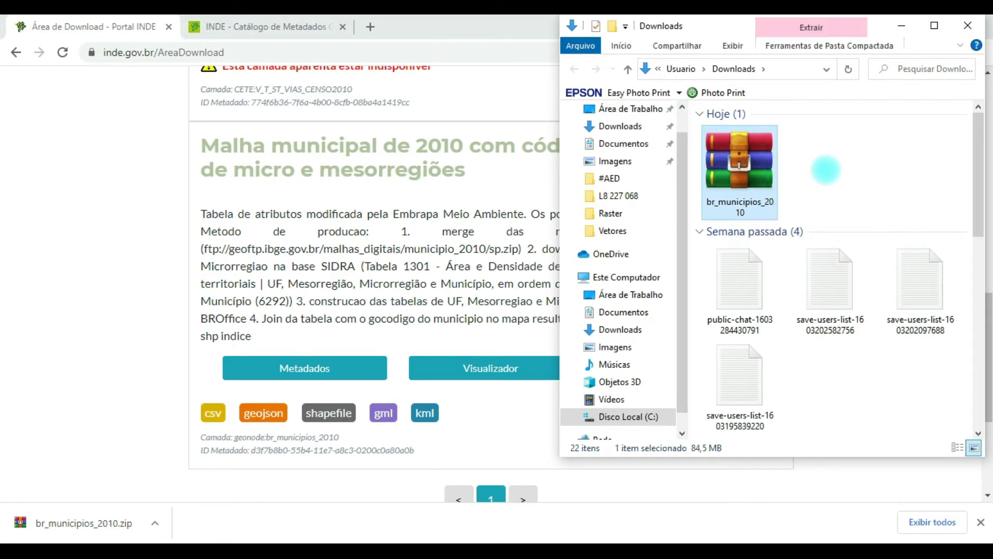
key("ctrl+x")
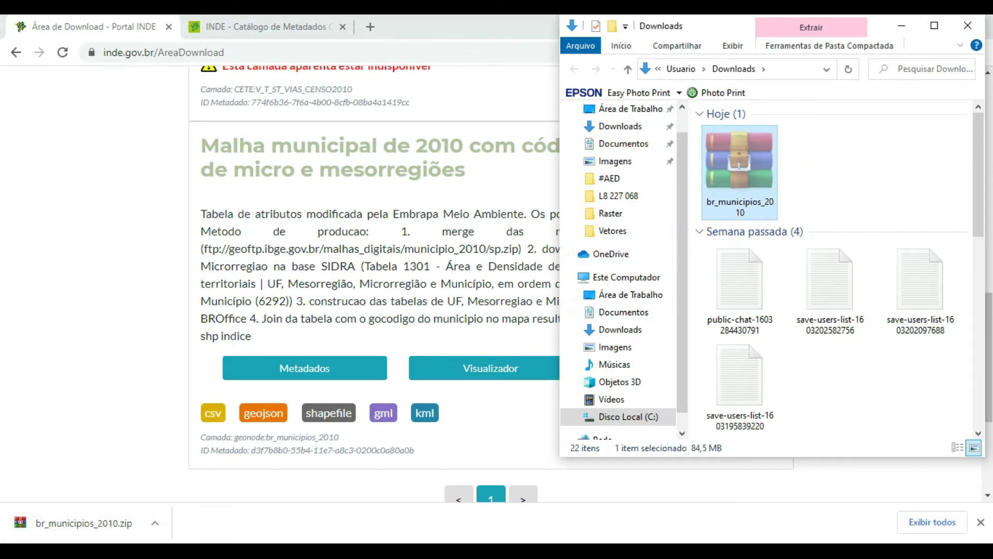
Step: Switch to the SR 2020 1 folder window, open Resultados, and check the contents of its Raster subfolder before returning to Resultados
mouse_move(51, 542)
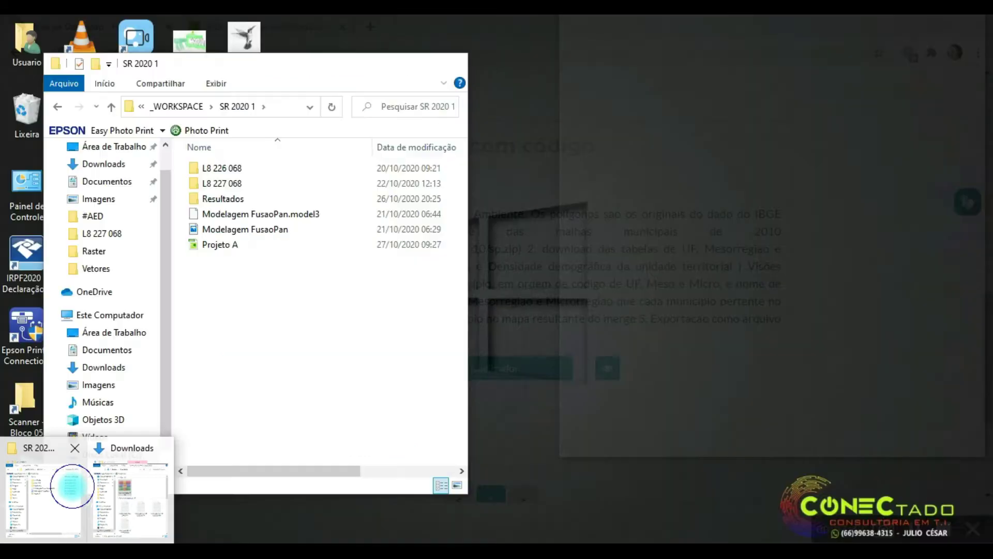
left_click(73, 488)
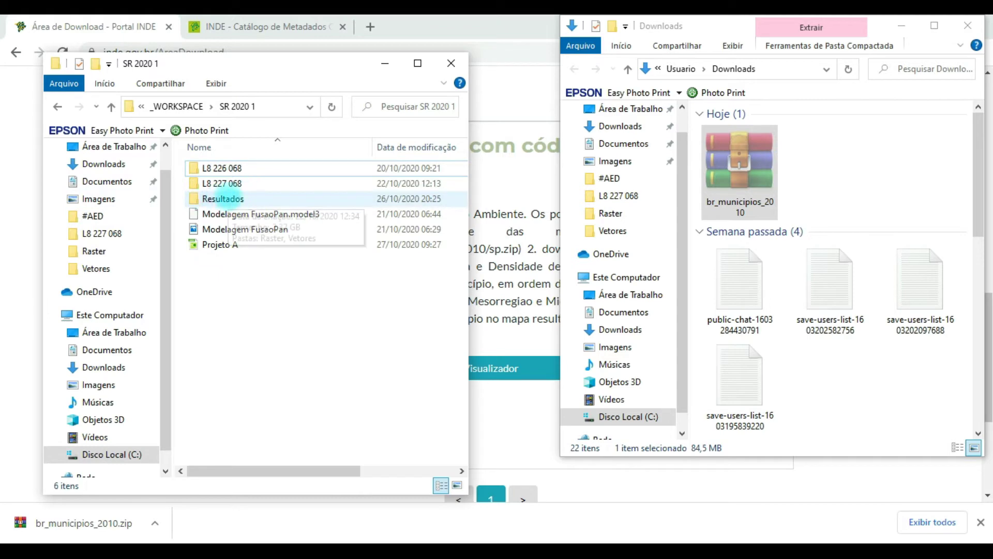
left_click(223, 198)
double_click(216, 199)
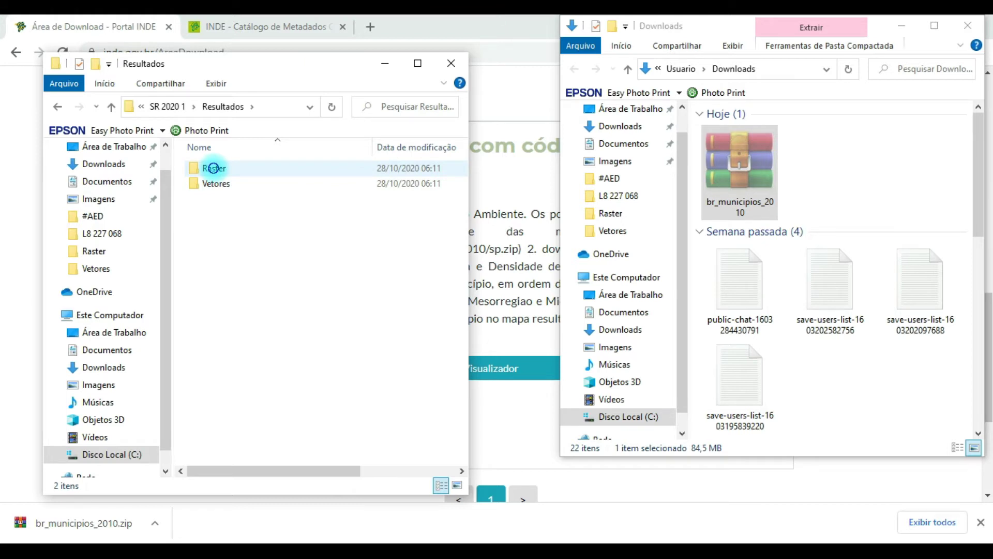
left_click(213, 168)
double_click(213, 168)
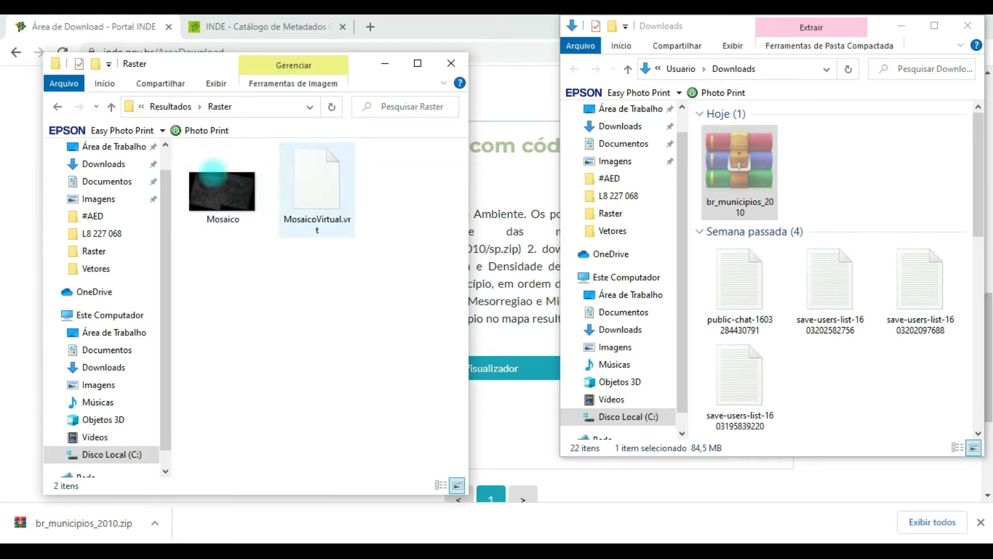
left_click(167, 103)
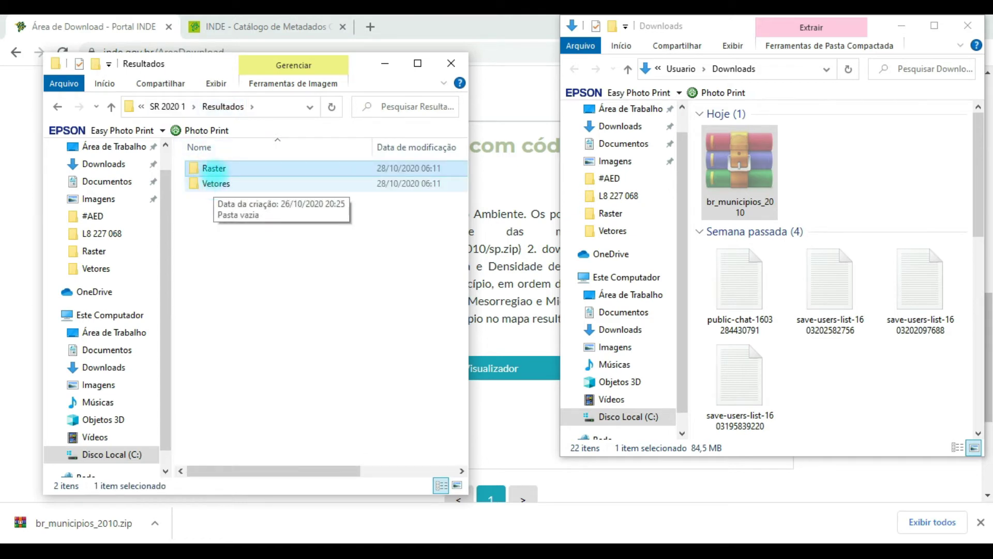
Step: Paste the br_municipios_2010 archive into the Vetores subfolder of Resultados and close the Downloads window
mouse_move(199, 166)
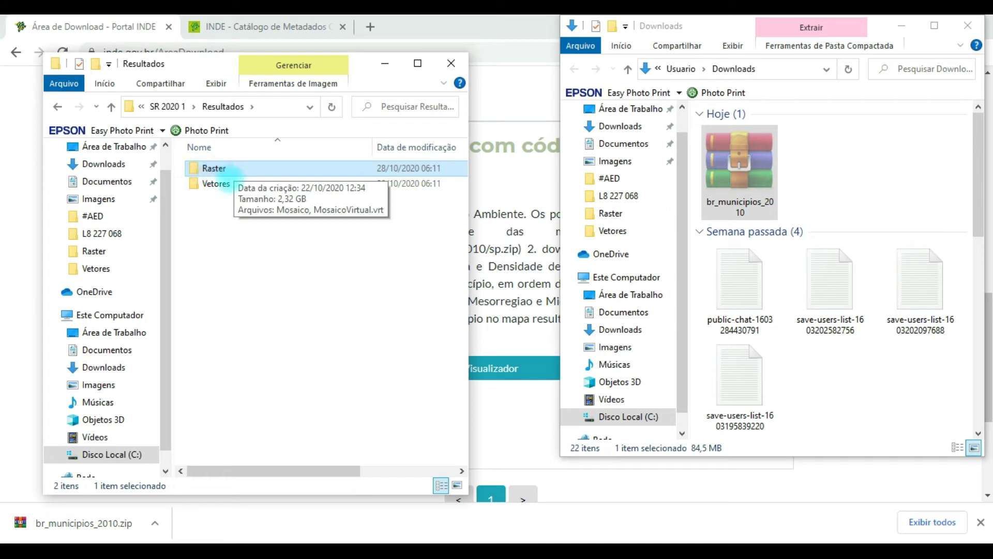
mouse_move(219, 185)
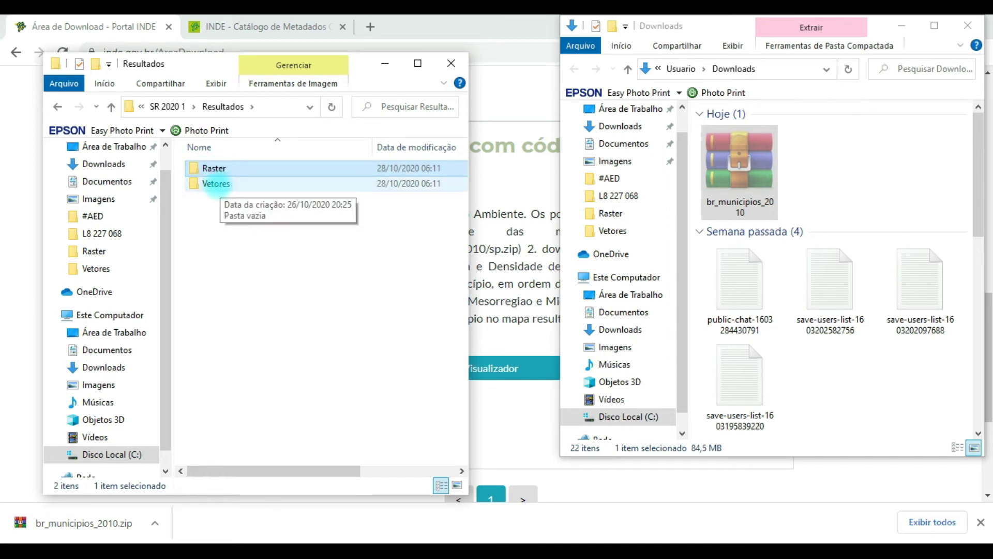
left_click(209, 184)
double_click(210, 184)
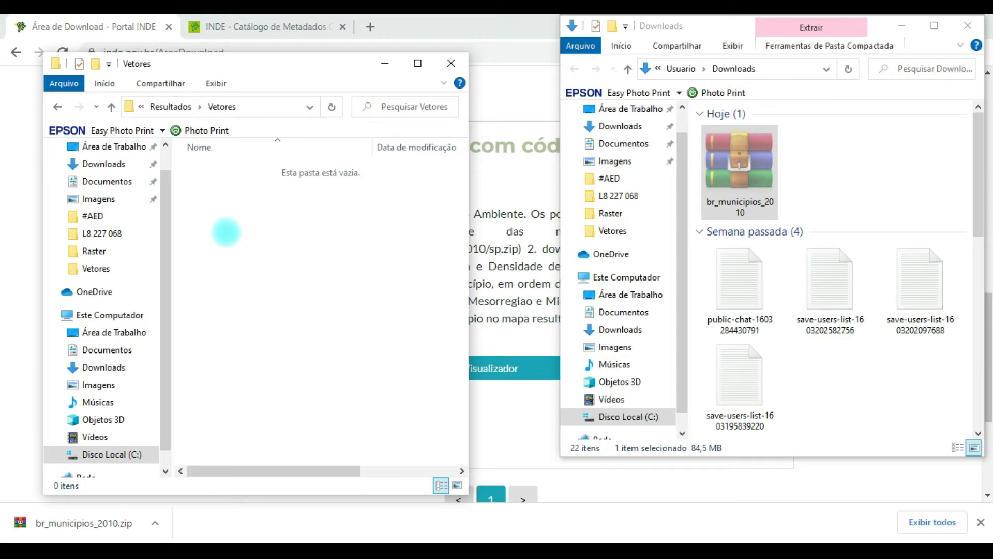
key("ctrl+v")
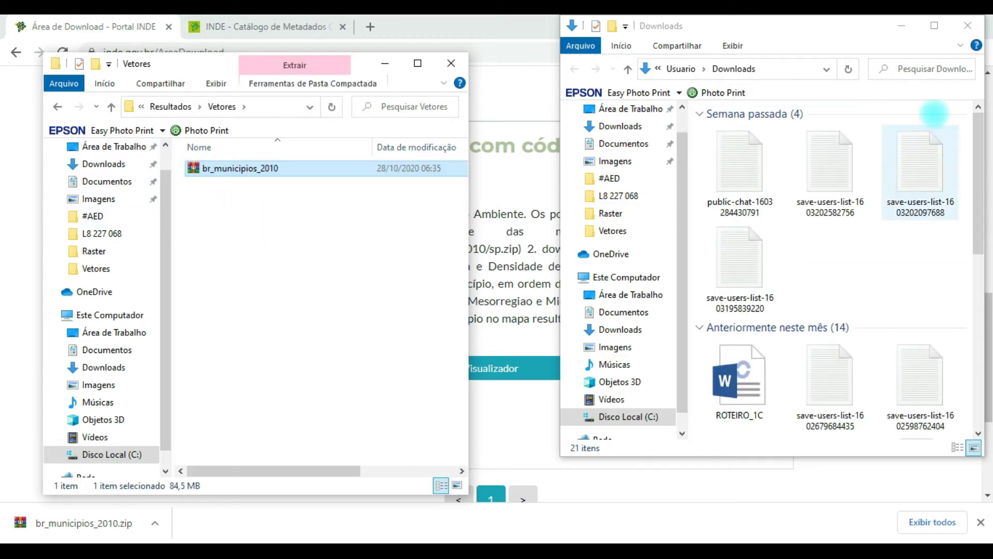
left_click(966, 28)
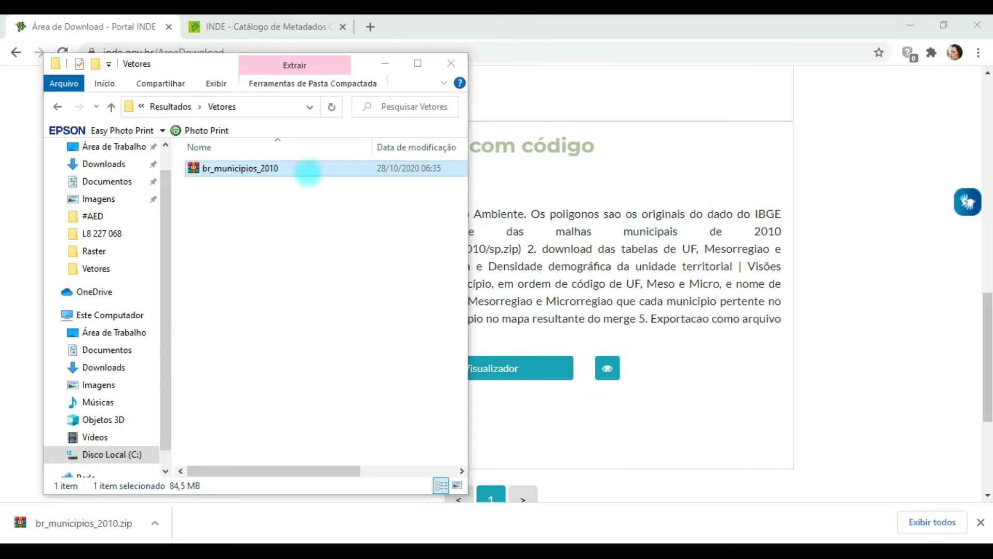
Step: Extract the br_municipios_2010 archive directly into the Vetores folder and delete the archive
left_click(230, 216)
left_click_drag(199, 65, 308, 61)
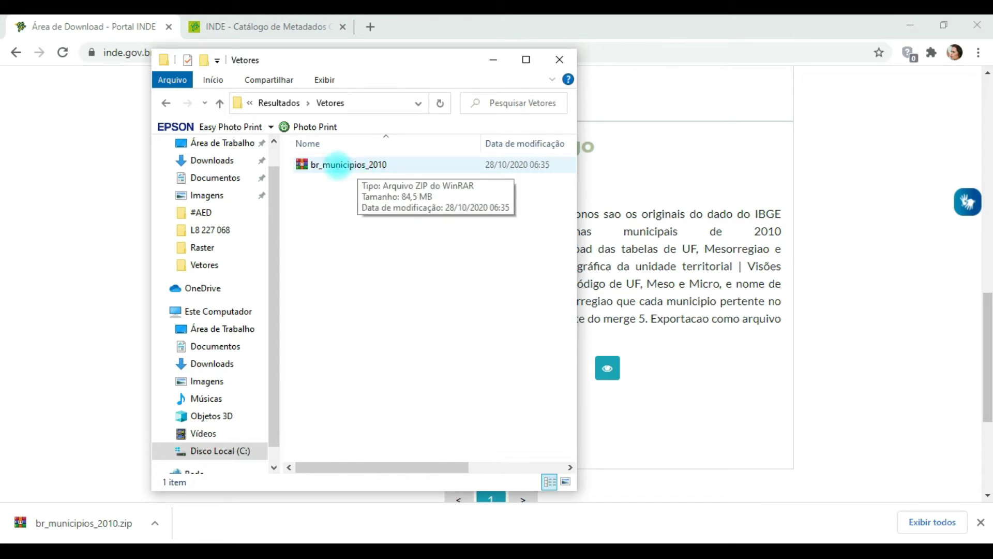
left_click(334, 164)
right_click(336, 163)
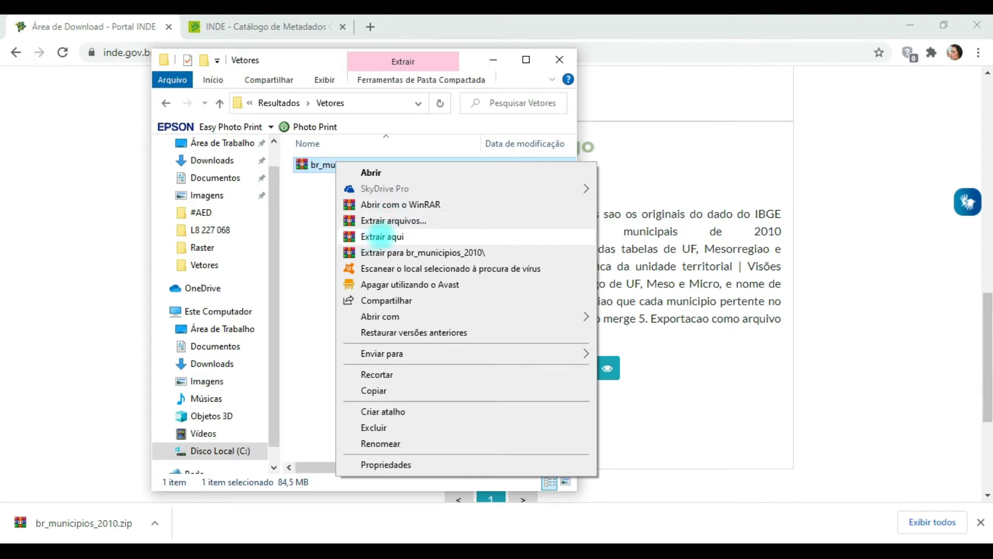
left_click(400, 236)
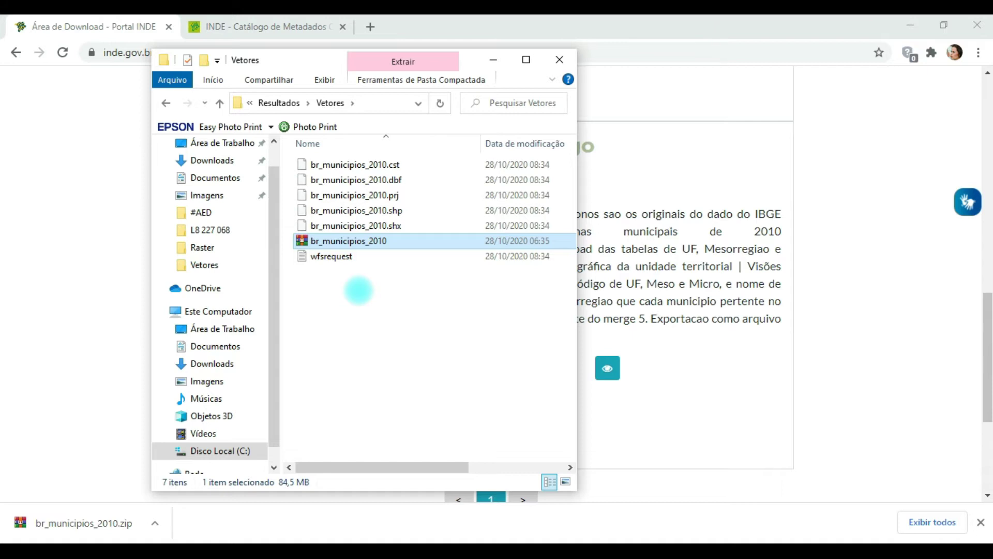
key("Delete")
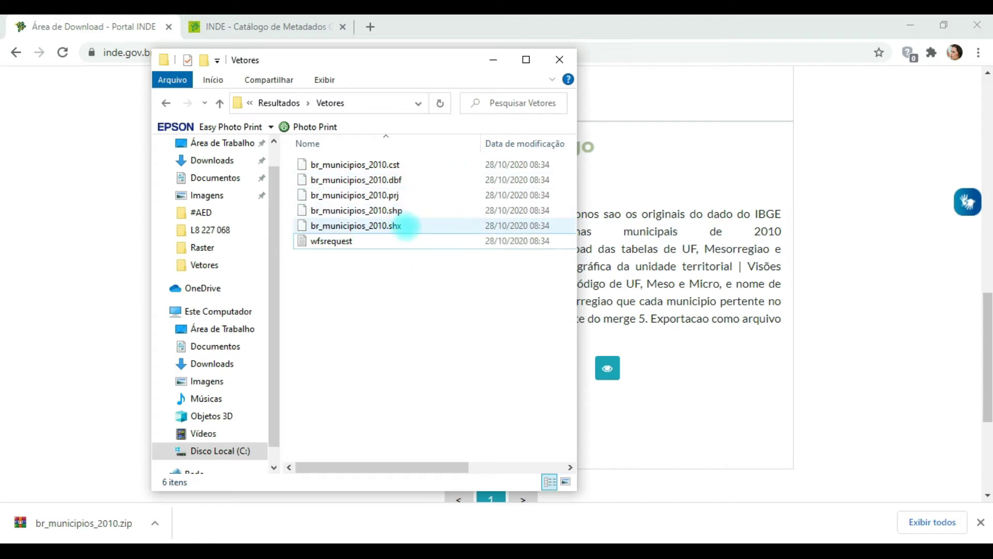
Step: Examine the .shp, .dbf and .shx files that make up the extracted br_municipios_2010 shapefile
left_click(406, 211)
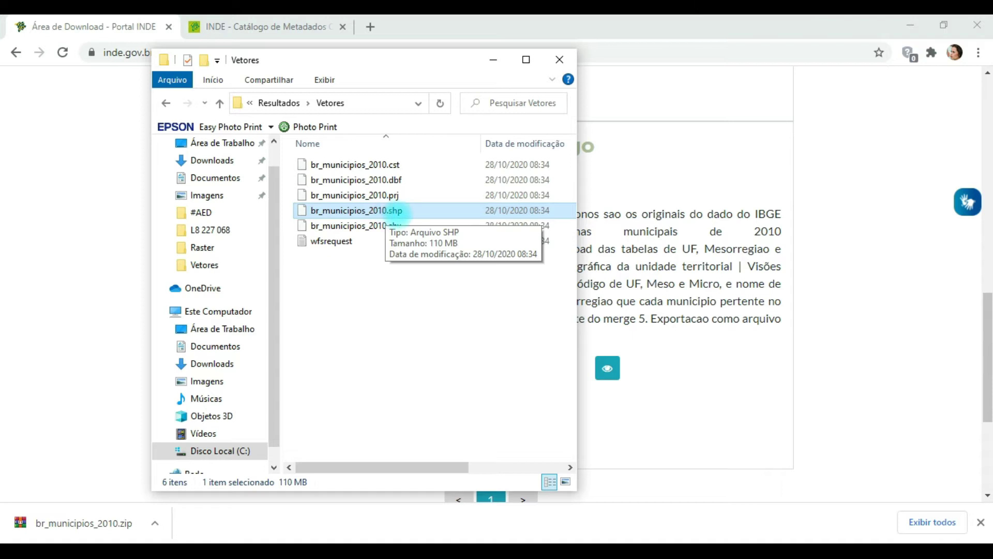
left_click(398, 179)
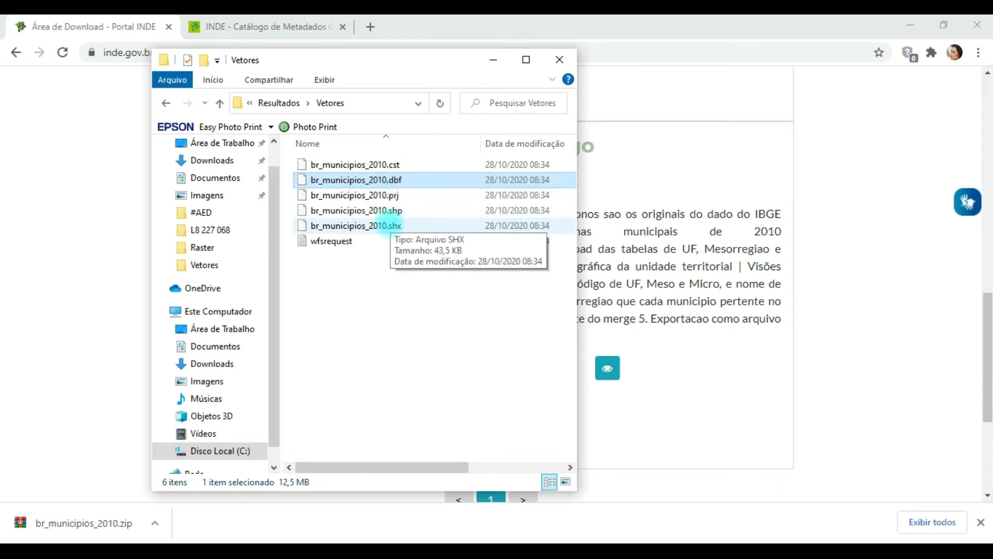
left_click(387, 226)
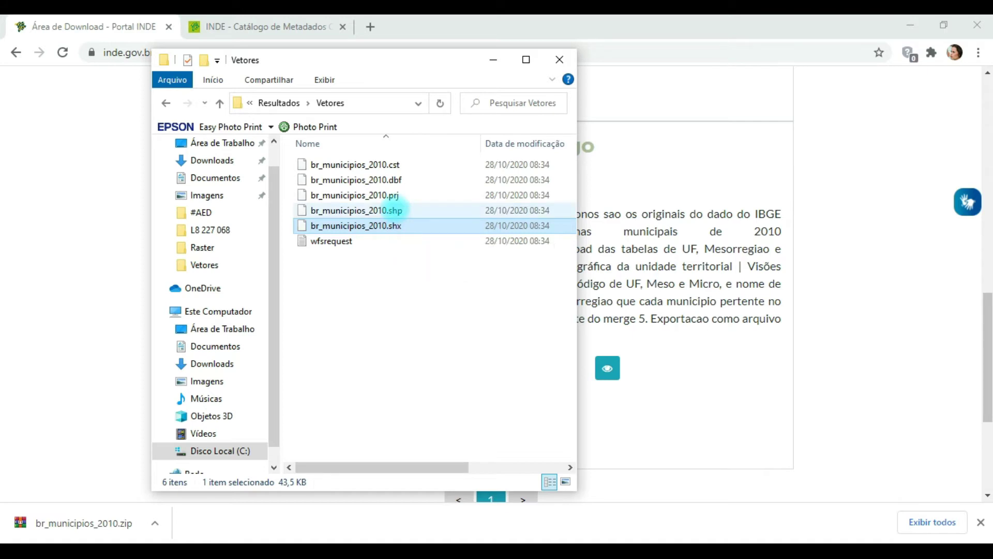
left_click(395, 210)
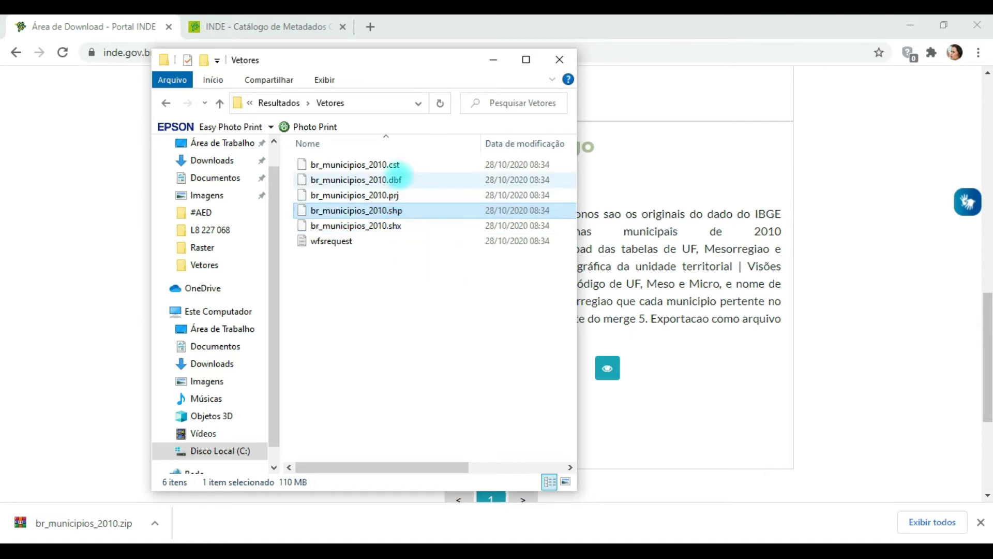
left_click(401, 178, "ctrl")
left_click(397, 225, "ctrl")
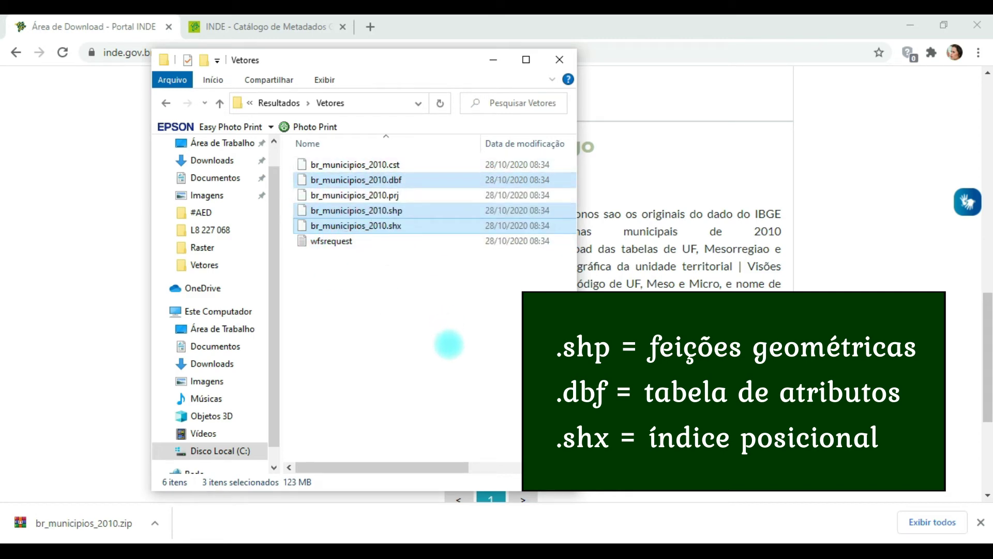
left_click(448, 344)
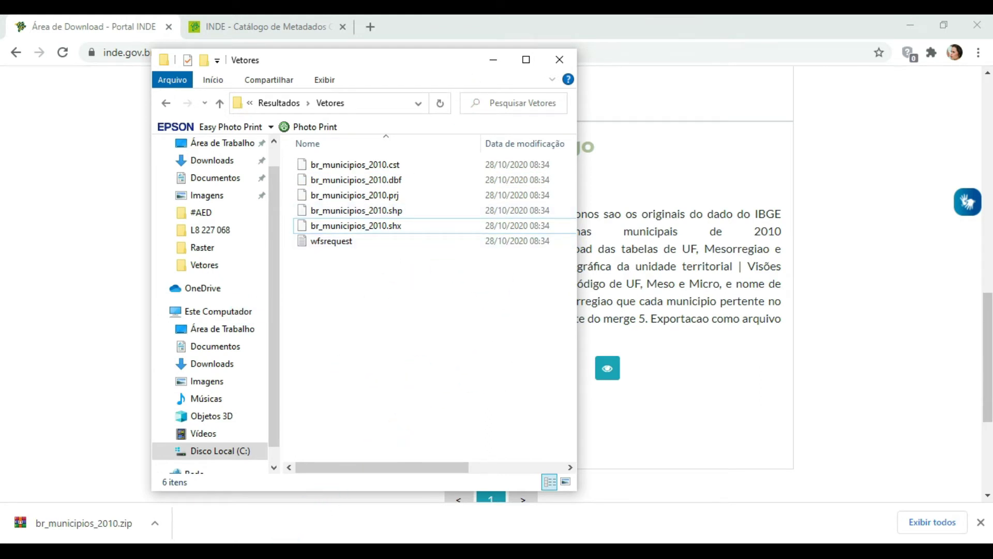
Step: Switch to QGIS and check the list of available panels for the Navegador panel
left_click(271, 551)
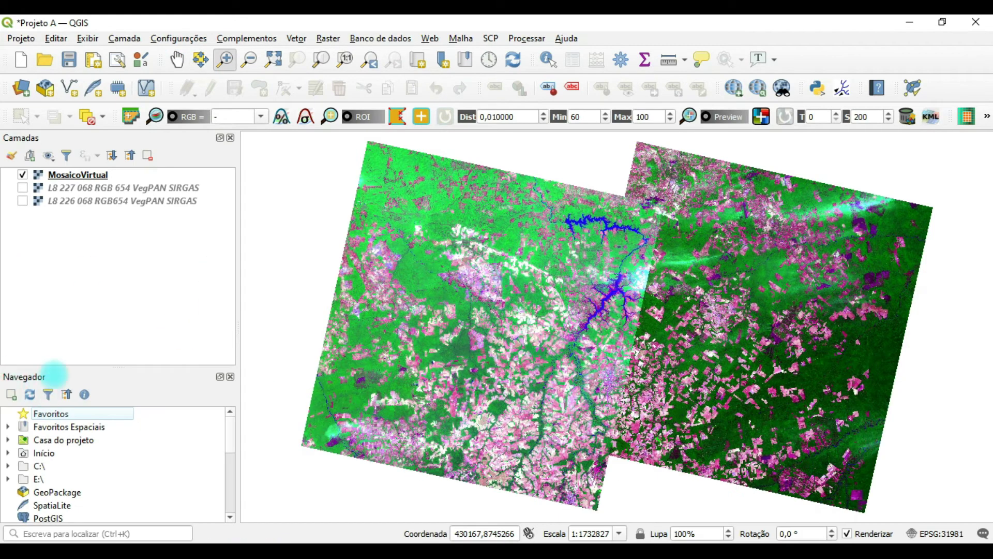
left_click(88, 38)
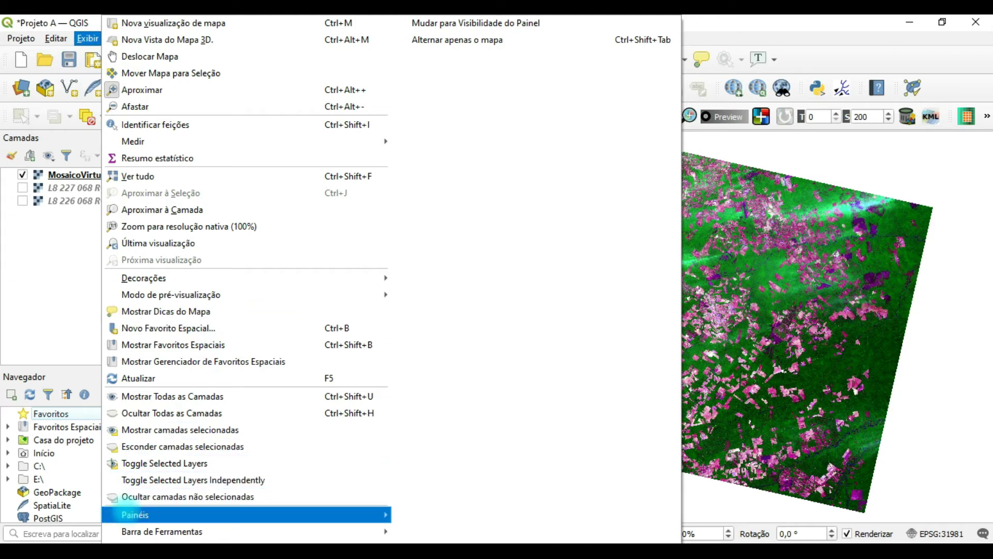
mouse_move(125, 513)
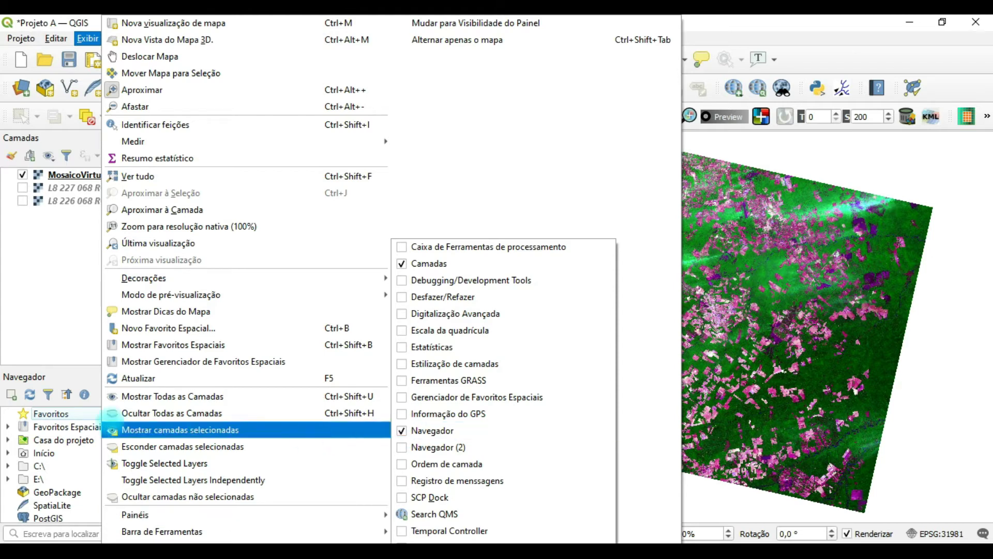
left_click(73, 377)
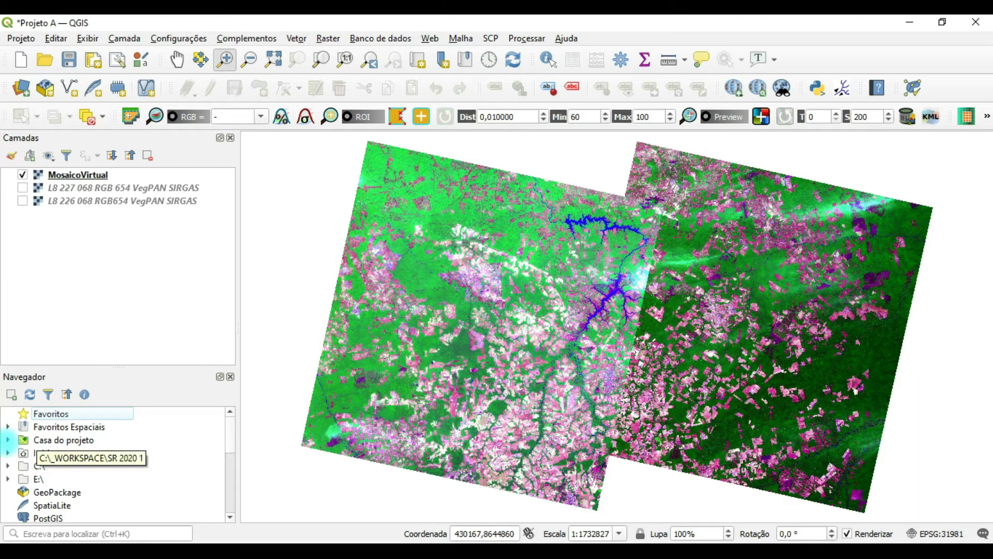
Step: Add br_municipios_2010.shp from the project home's Resultados/Vetores folder as a layer above MosaicoVirtual and show the full map extent
left_click(7, 440)
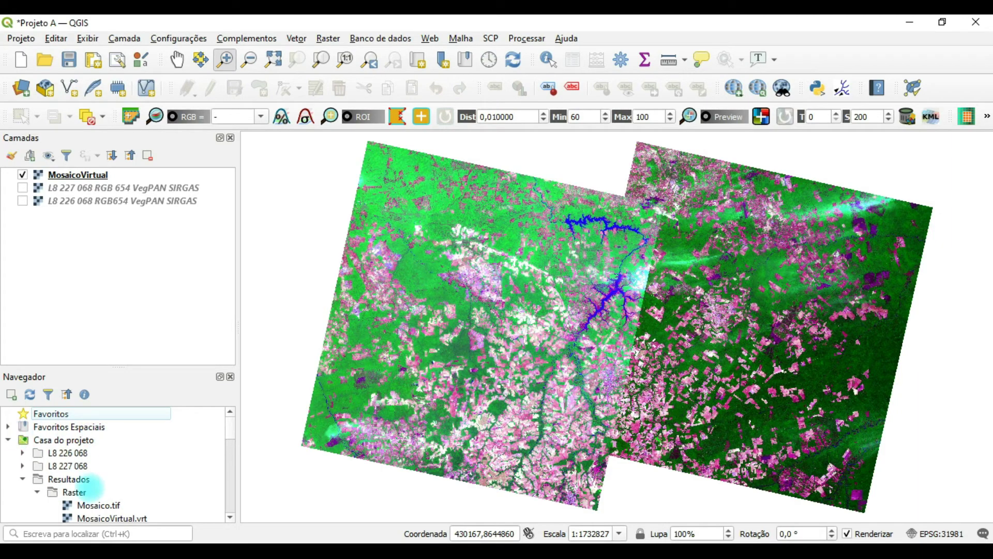
left_click(23, 479)
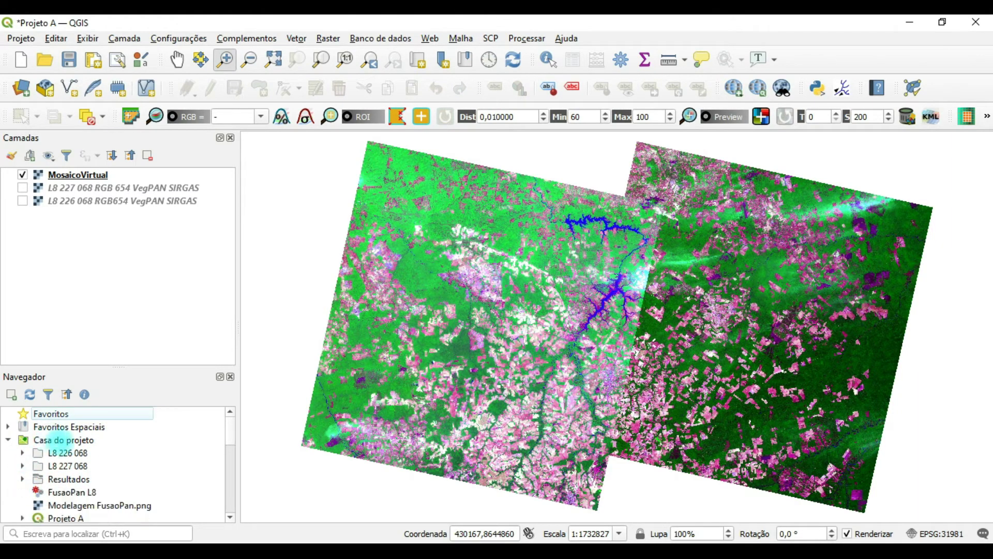
left_click_drag(228, 435, 230, 445)
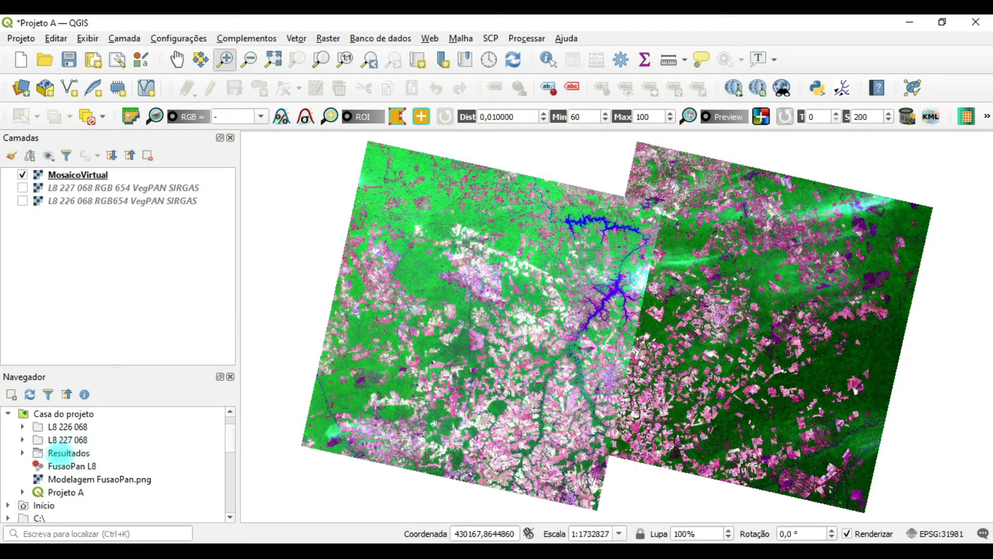
left_click(22, 452)
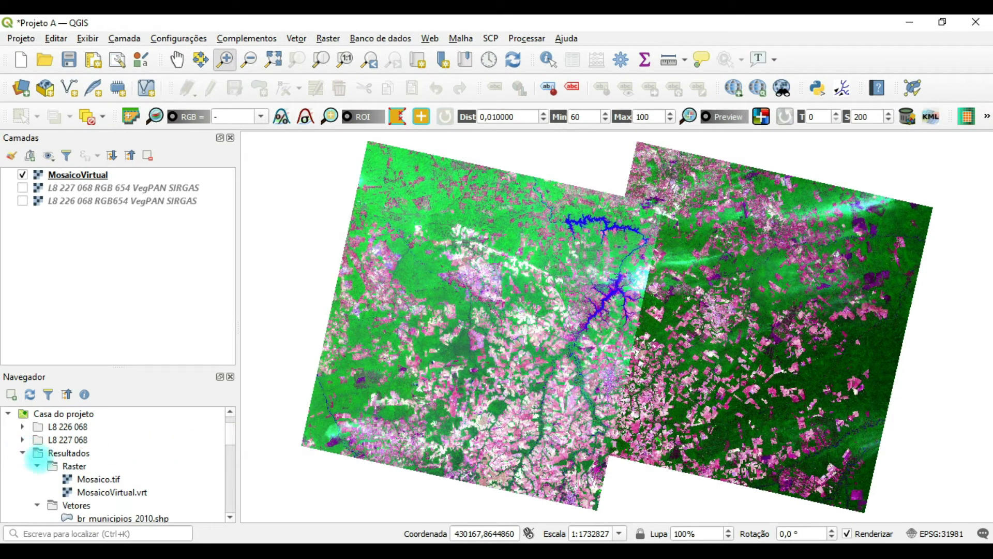
left_click(37, 465)
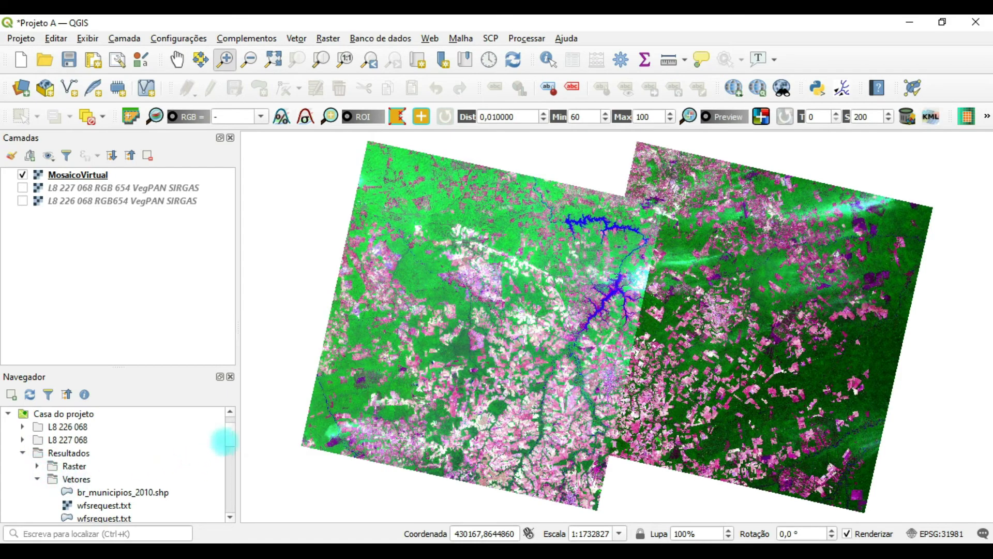
left_click_drag(229, 437, 230, 448)
left_click(98, 453)
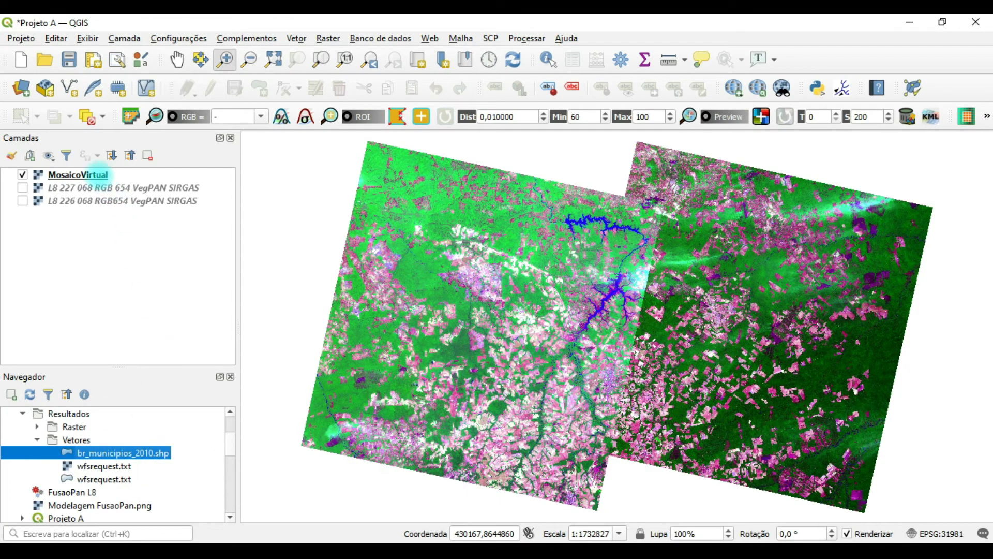
left_click_drag(98, 176, 311, 377)
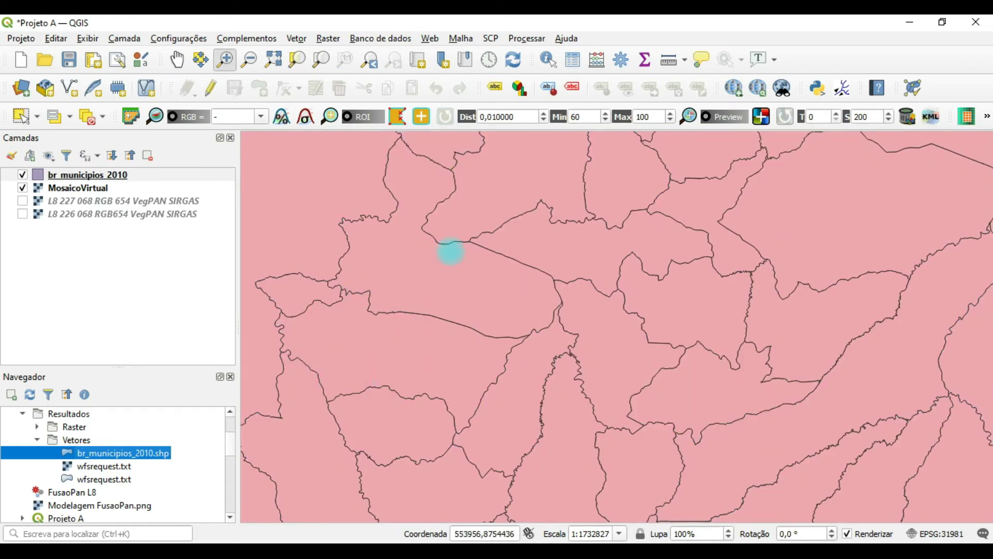
scroll(517, 242, "down", 3)
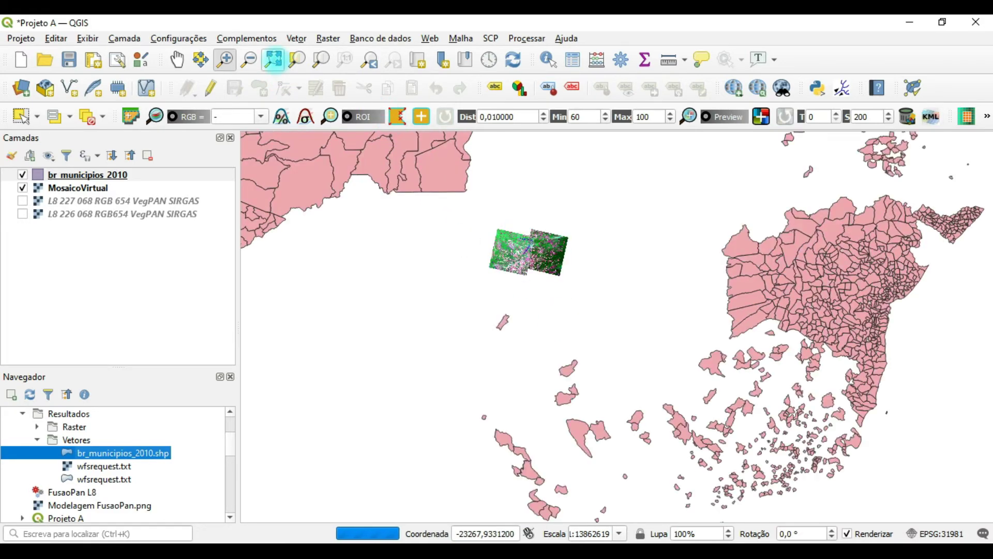
left_click(273, 59)
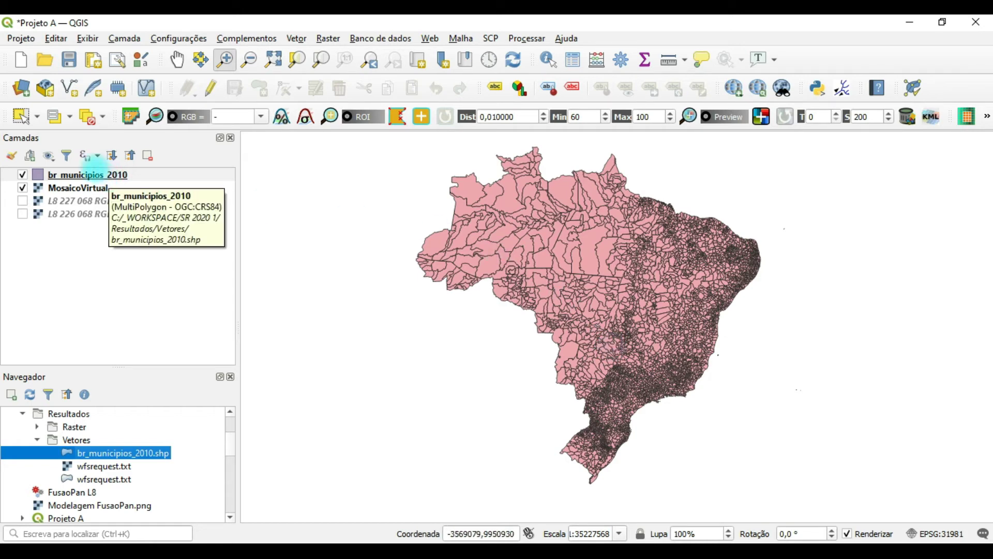
Step: Open the br_municipios_2010 attribute table, browse its records, and enlarge and reposition its window so the map is also in view
left_click(67, 174)
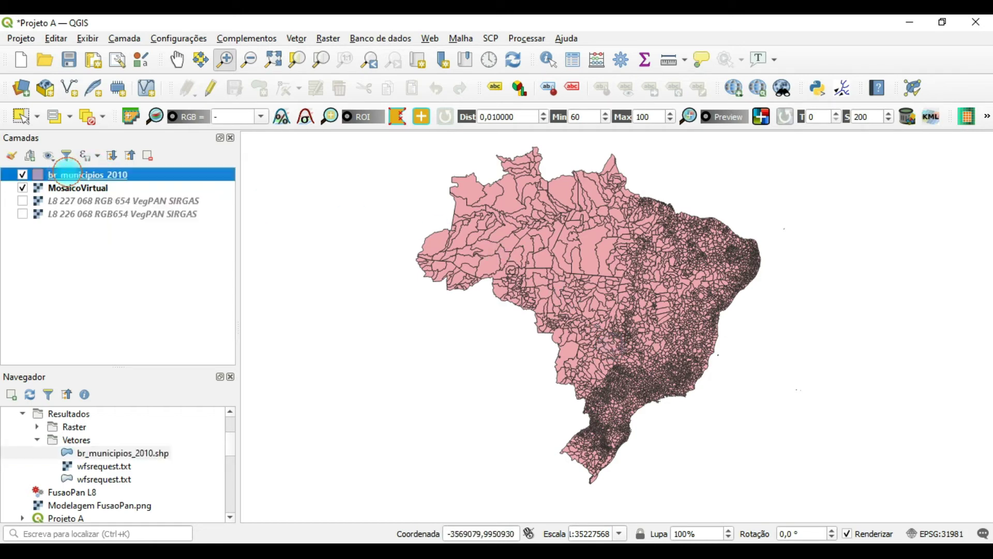
right_click(66, 174)
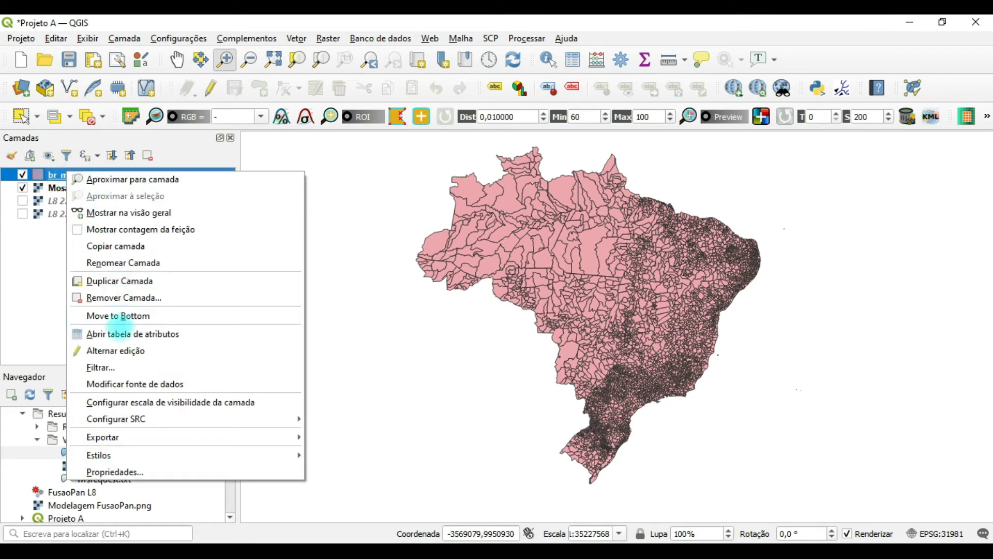
left_click(120, 333)
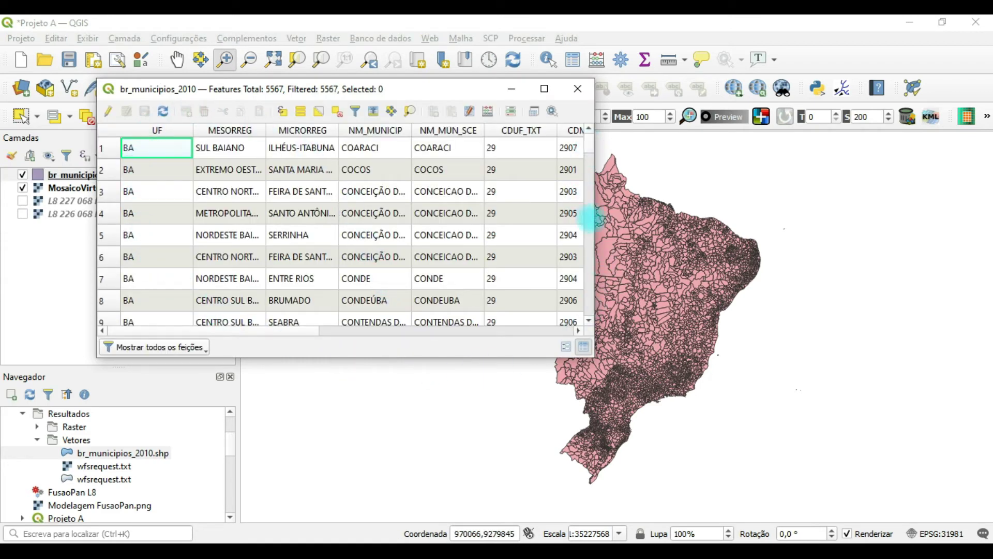
left_click_drag(588, 138, 587, 154)
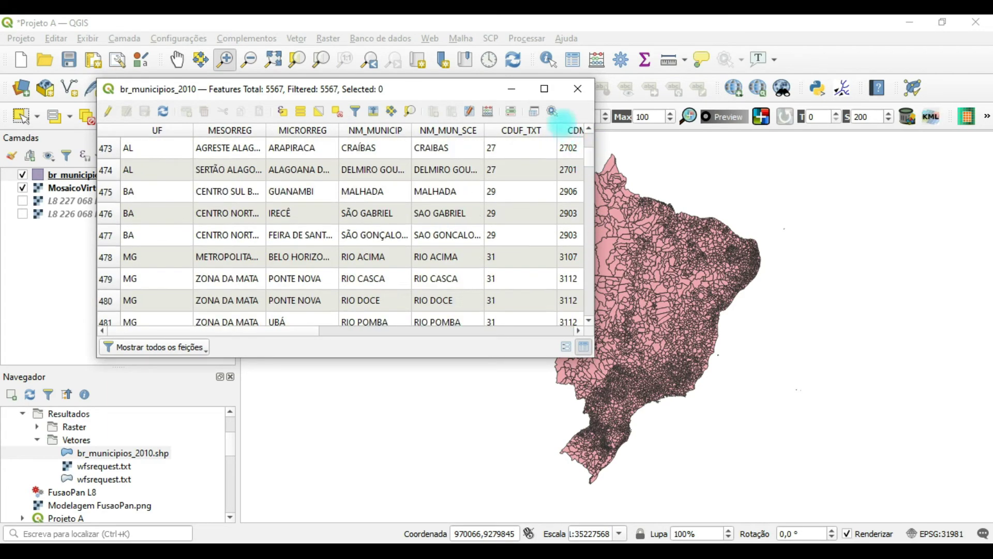
left_click_drag(593, 357, 926, 483)
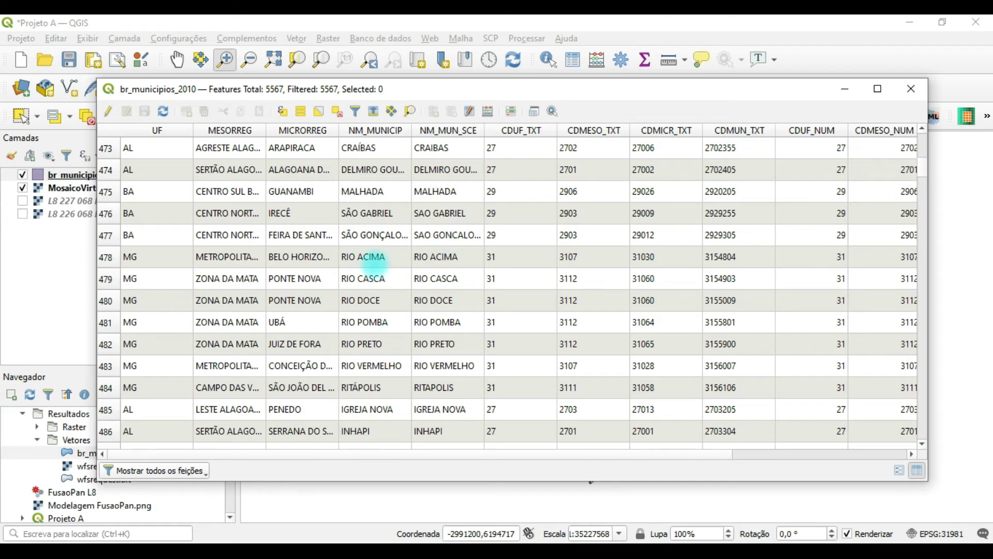
left_click_drag(626, 93, 605, 282)
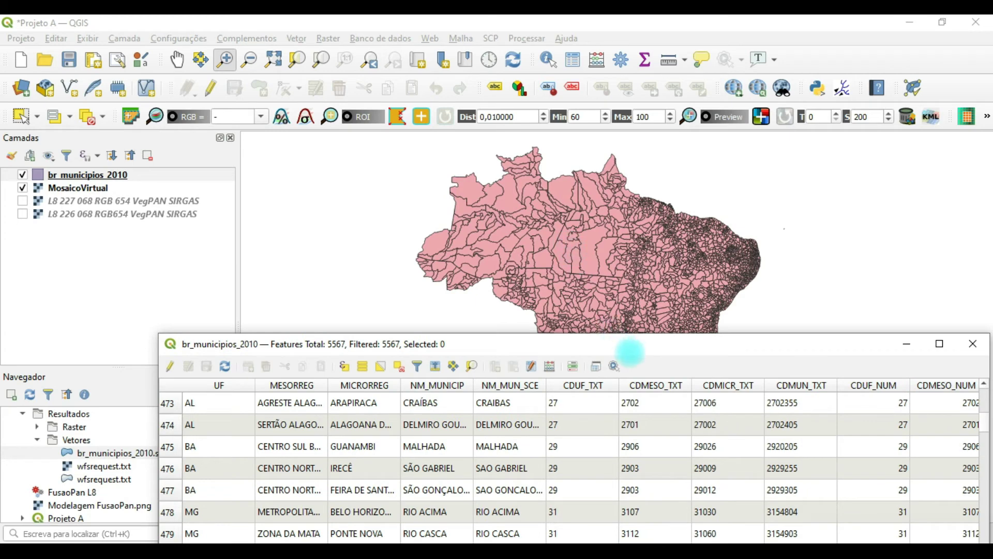
left_click_drag(630, 344, 545, 332)
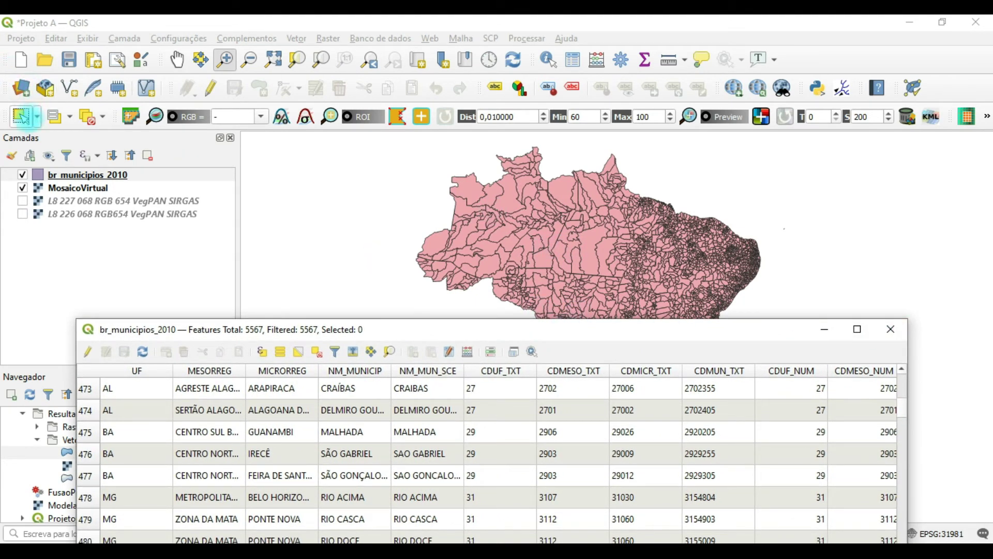
Step: Select the large Barcelos municipality on the map, filter the attribute table to selected features, and compare its record with the map
left_click(21, 116)
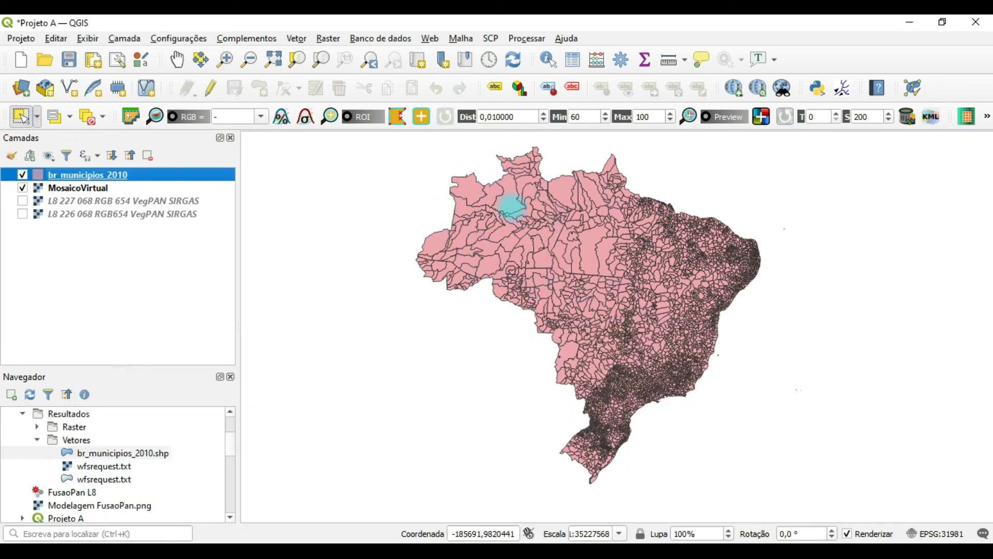
left_click(511, 207)
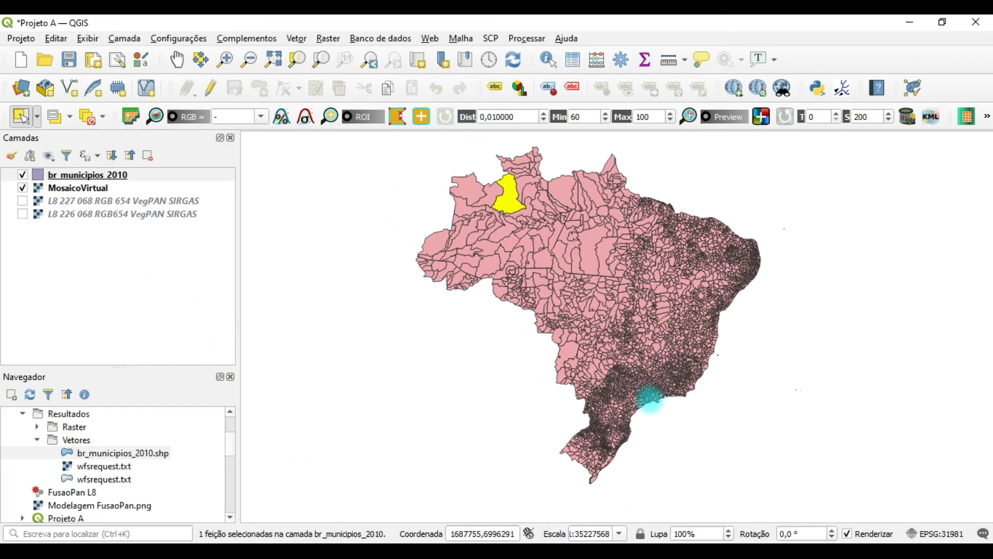
mouse_move(276, 541)
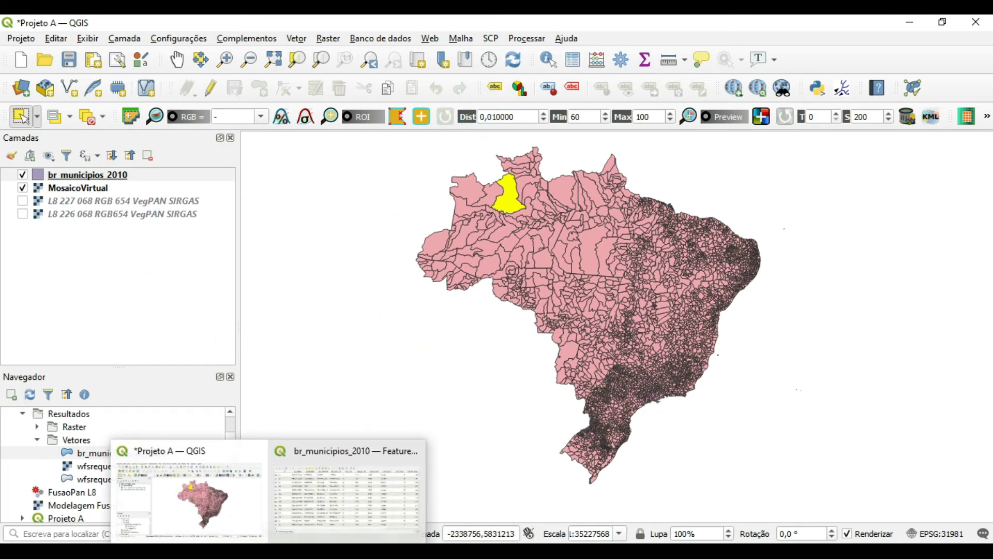
left_click(338, 482)
left_click_drag(503, 333, 526, 93)
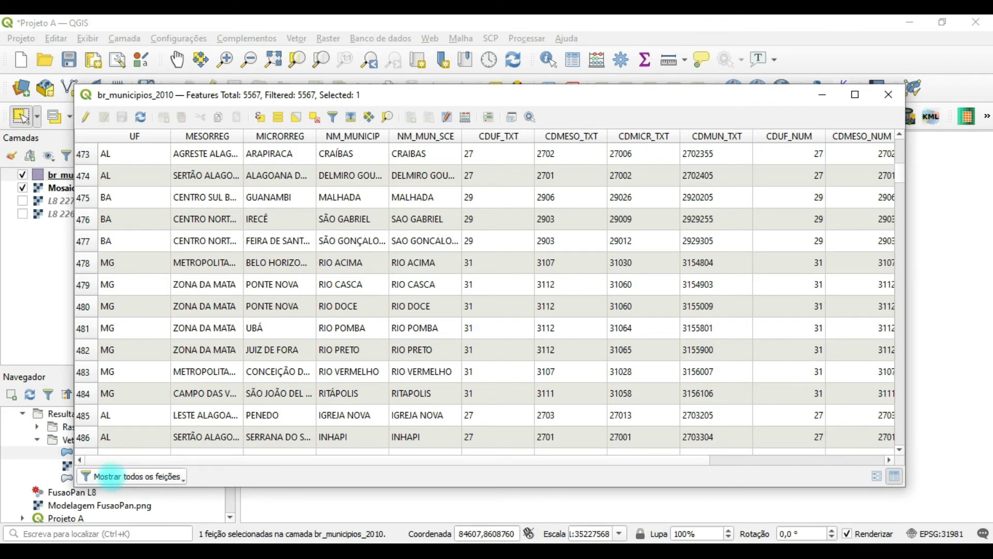
left_click(166, 477)
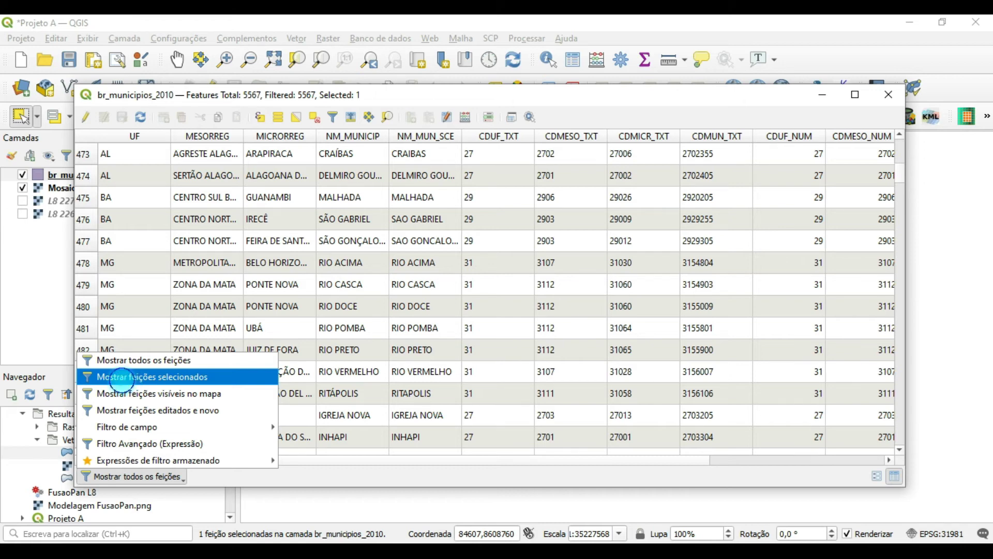
left_click(122, 377)
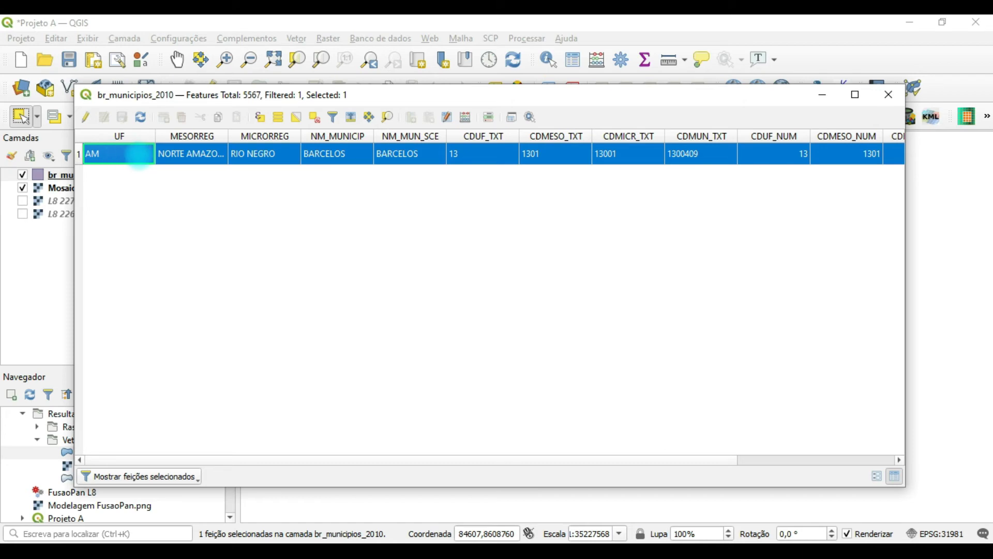
left_click_drag(417, 98, 433, 188)
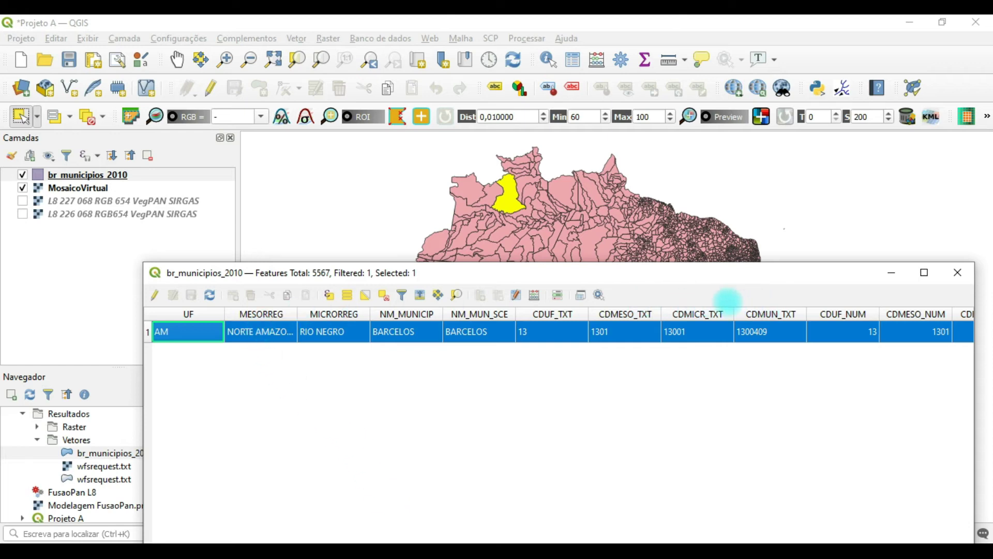
left_click_drag(446, 281, 438, 323)
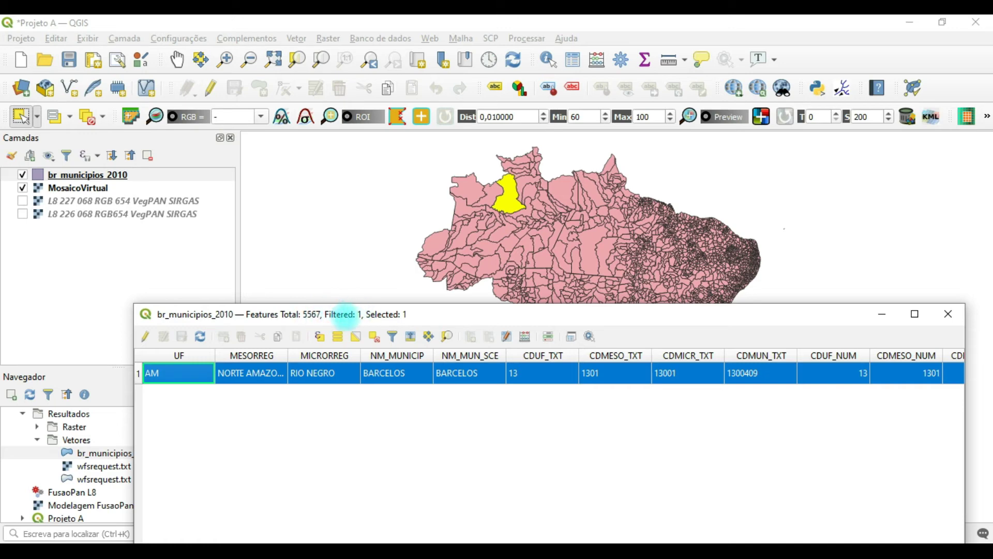
left_click_drag(443, 317, 433, 138)
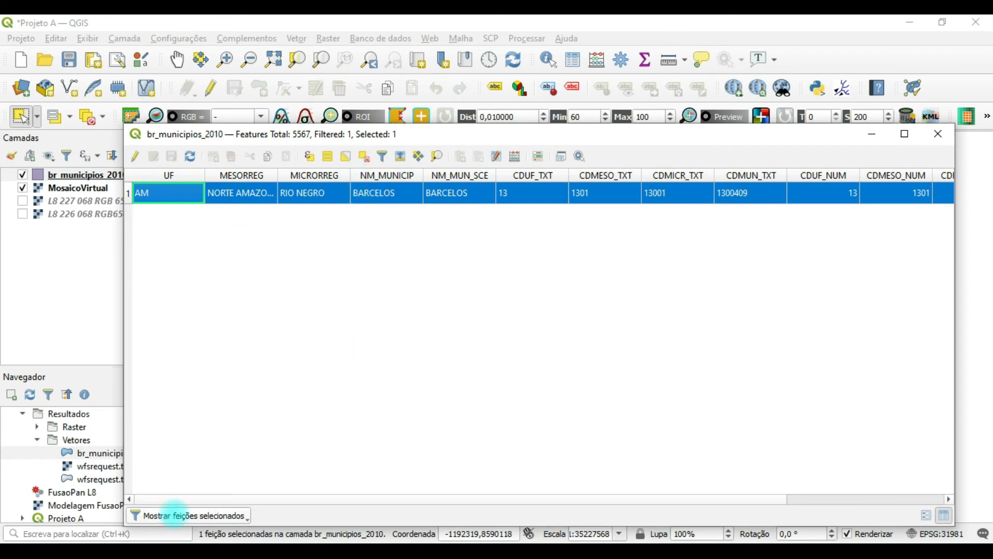
Step: Show all features in the attribute table again and clear the municipality selection
left_click(174, 515)
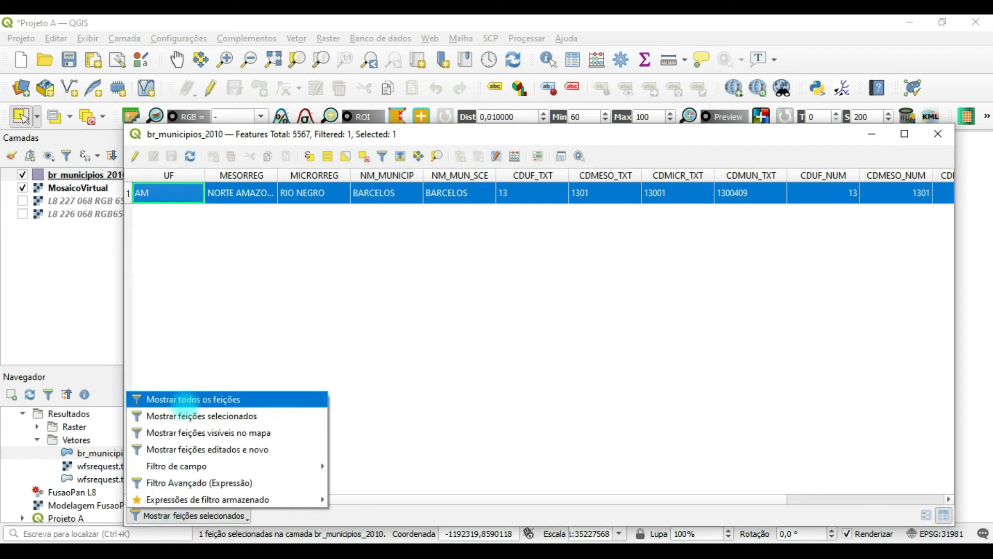
left_click(184, 403)
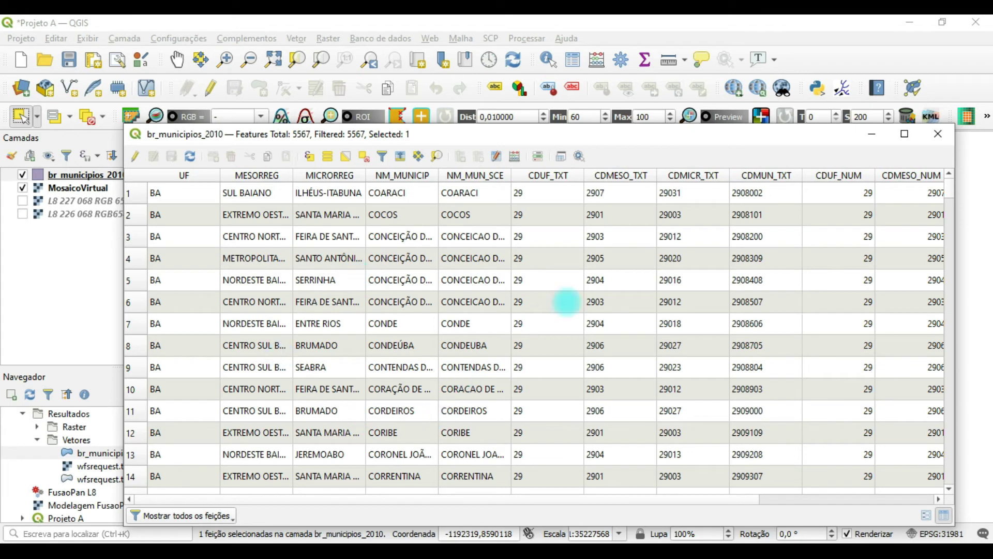
left_click_drag(514, 135, 502, 243)
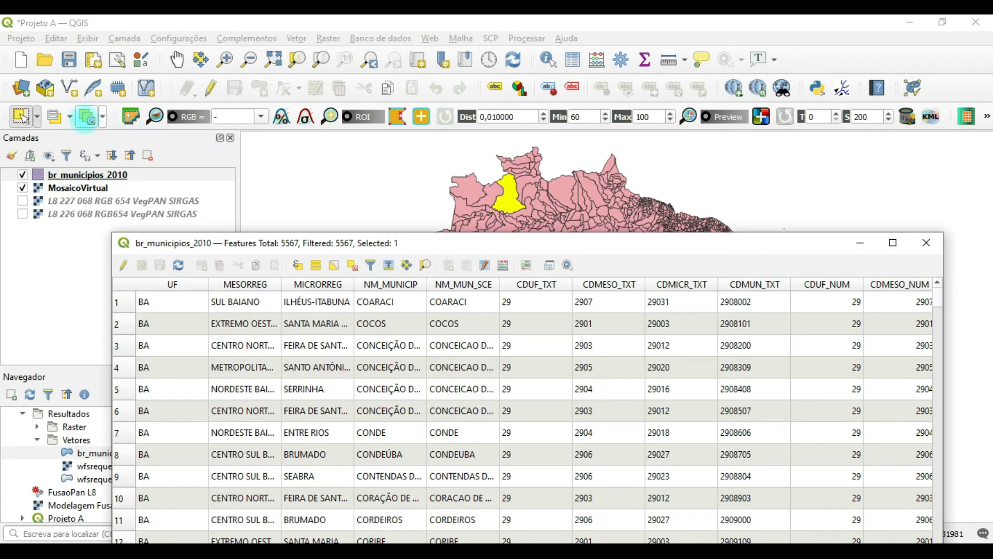
left_click(87, 118)
left_click(87, 118)
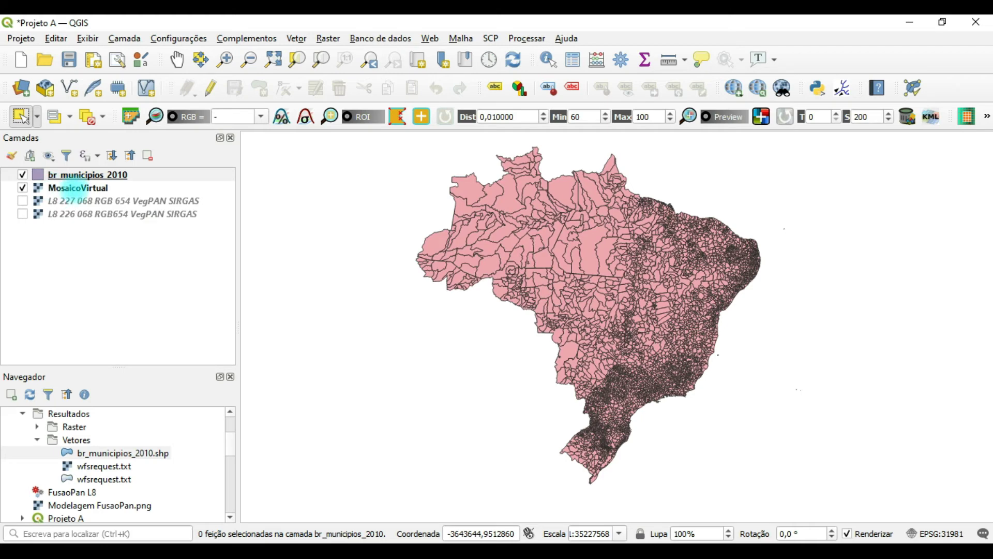
Step: Zoom to the MosaicoVirtual layer and temporarily hide br_municipios_2010 to check the area the mosaic covers
left_click(73, 188)
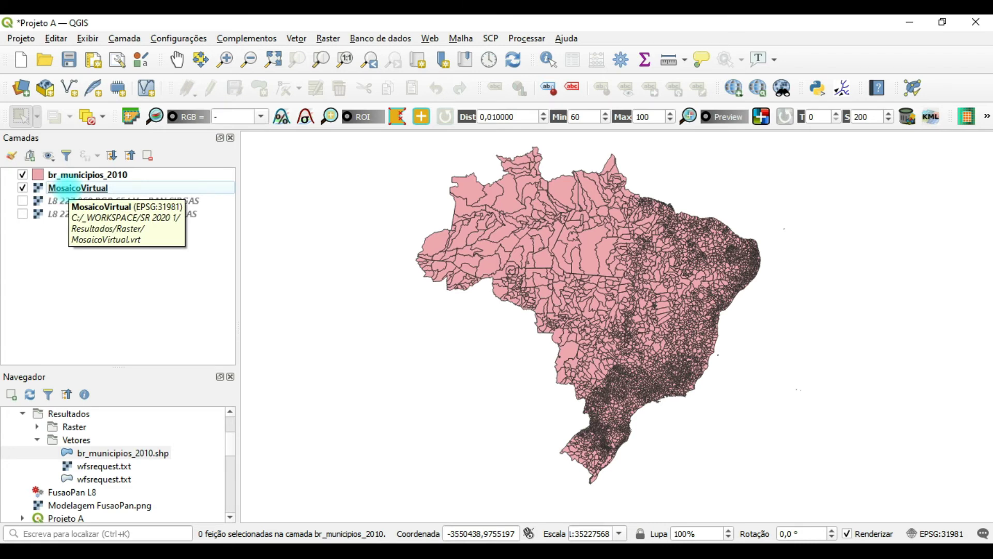
right_click(67, 188)
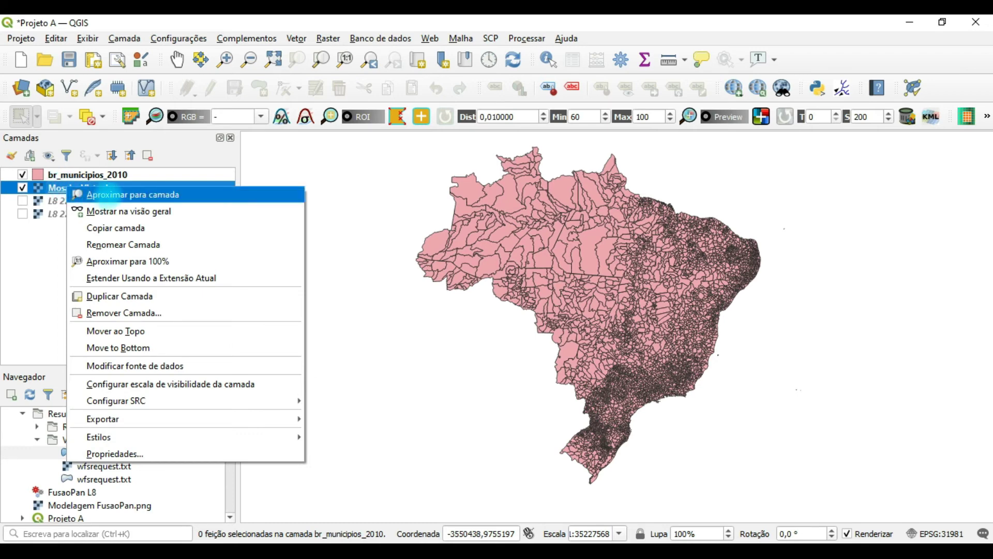
left_click(107, 195)
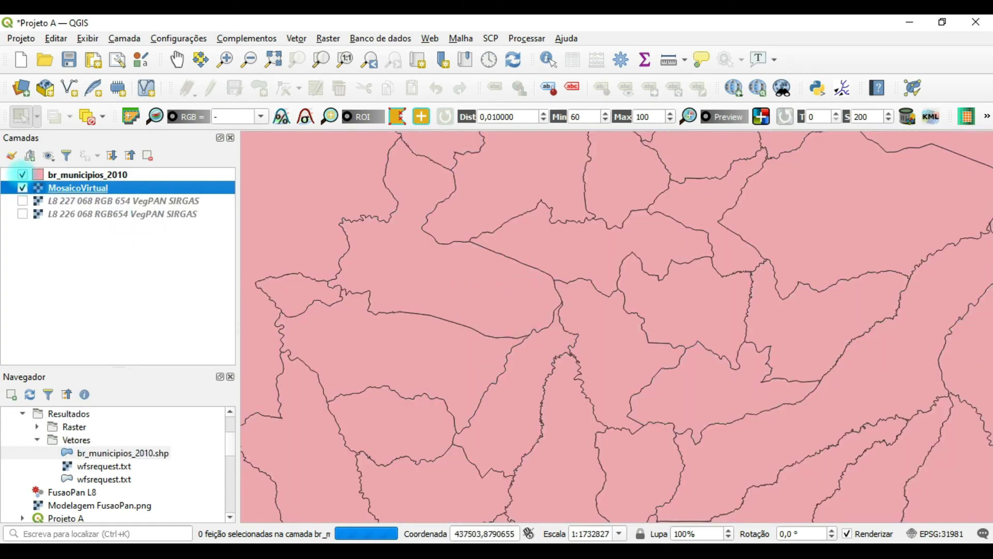
left_click(22, 175)
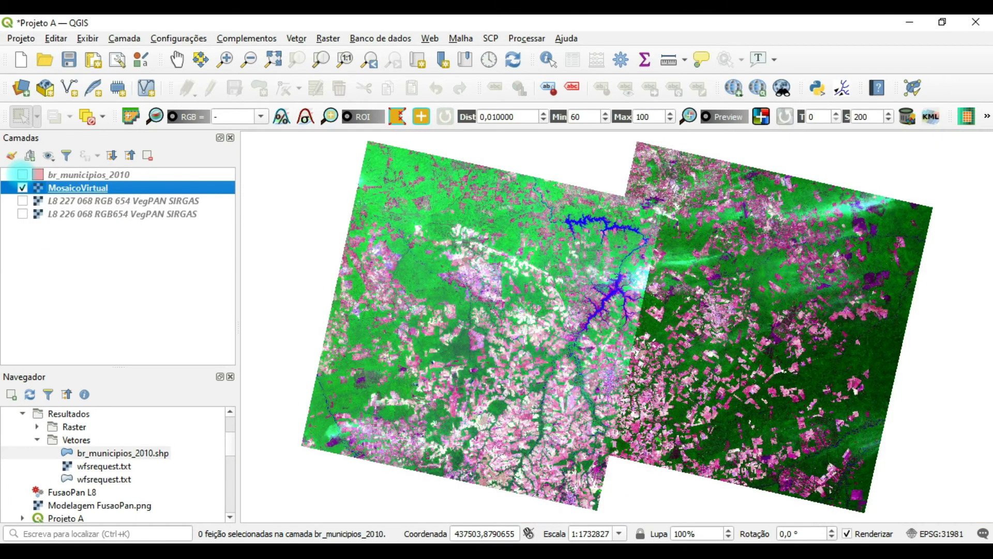
left_click(23, 174)
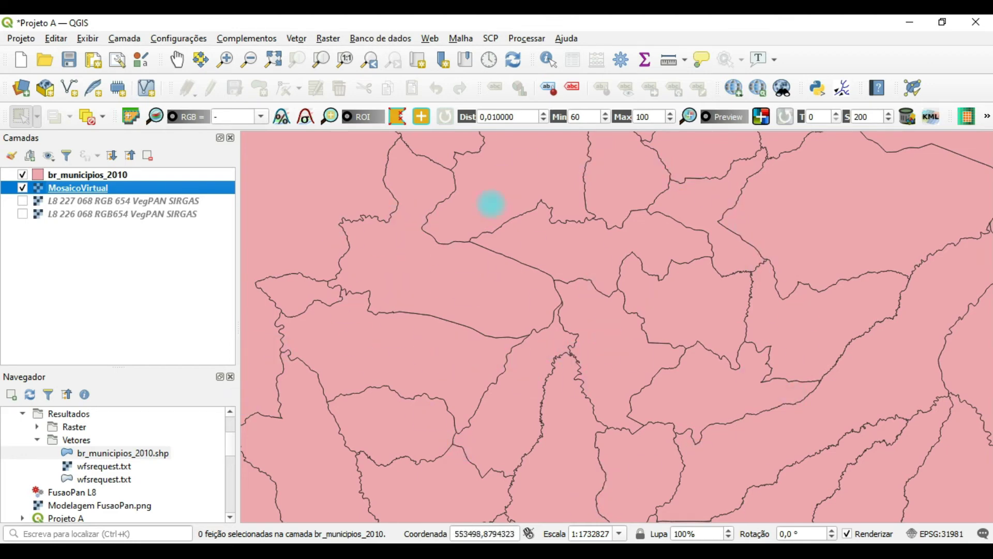
Step: Identify the central municipality over the mosaic in br_municipios_2010, read its attributes, and close the results
left_click(551, 60)
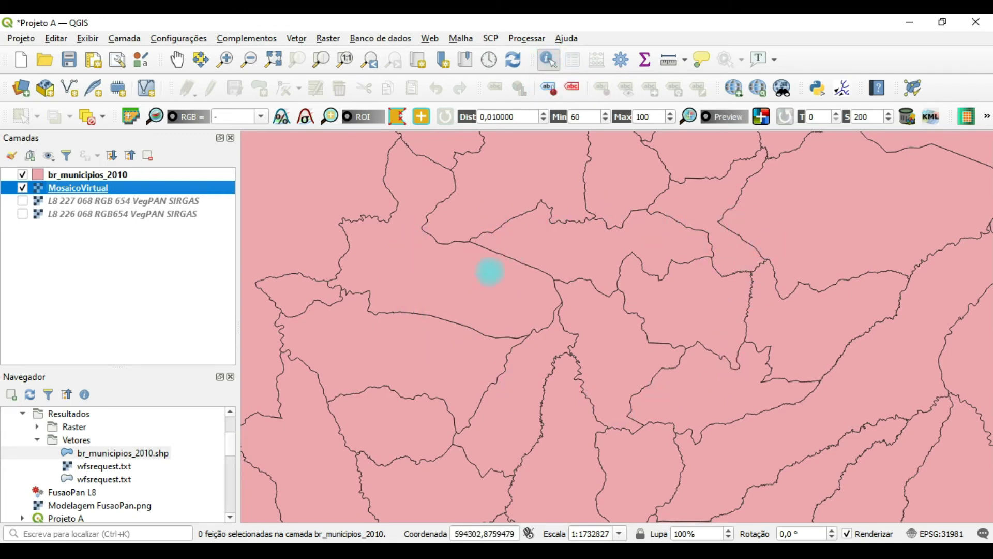
left_click(72, 173)
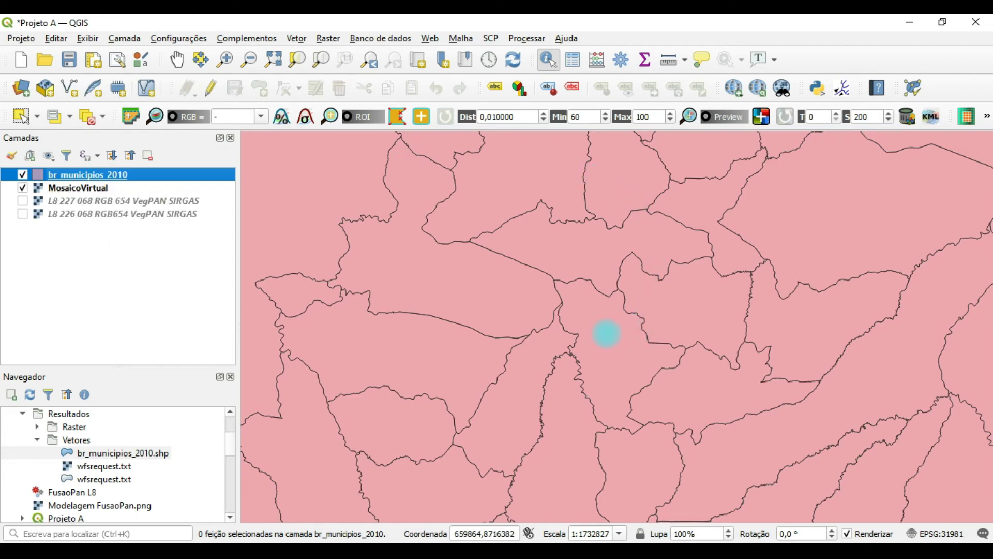
left_click(606, 334)
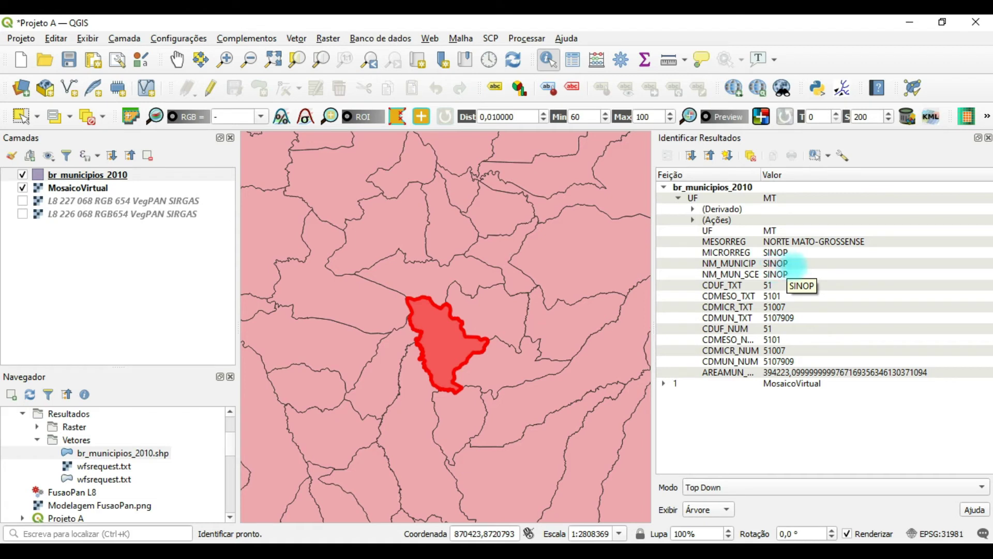
left_click(988, 137)
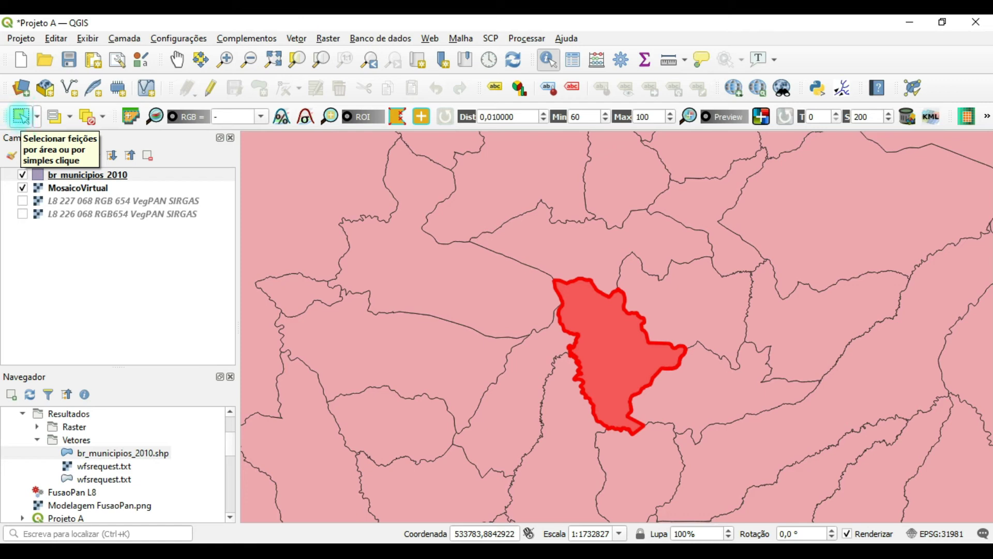
Step: Select the Sinop municipality on the map and open the export of only the selected features of br_municipios_2010
left_click(21, 117)
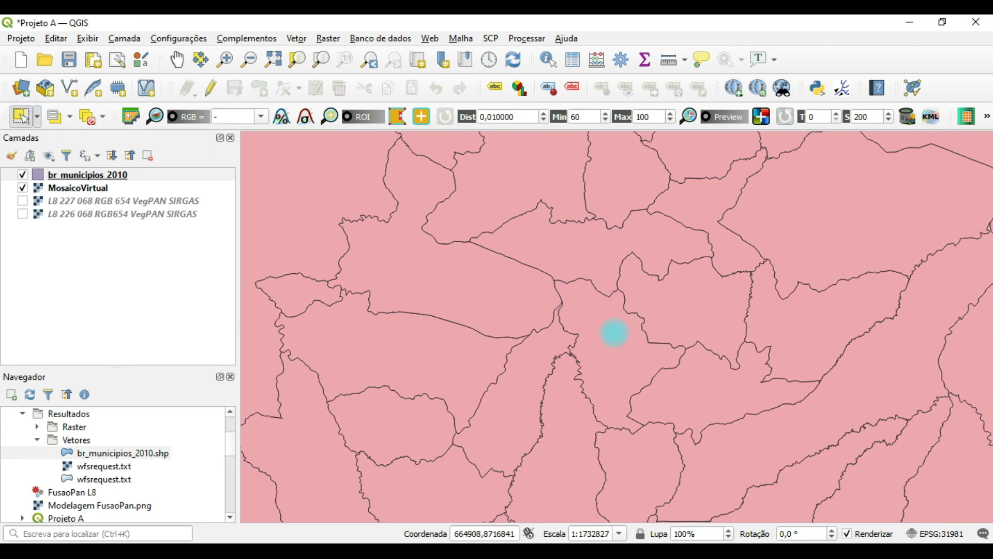
left_click(615, 332)
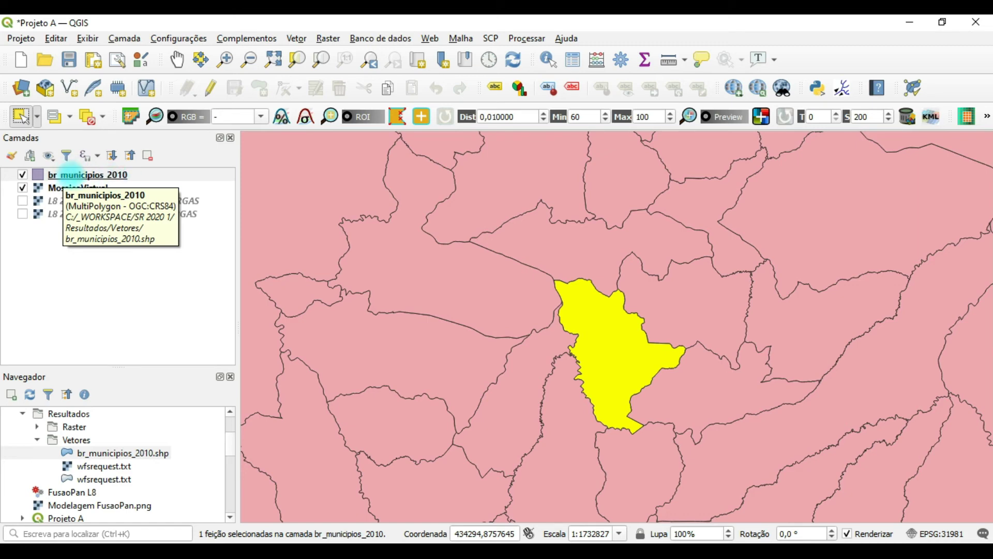
right_click(83, 172)
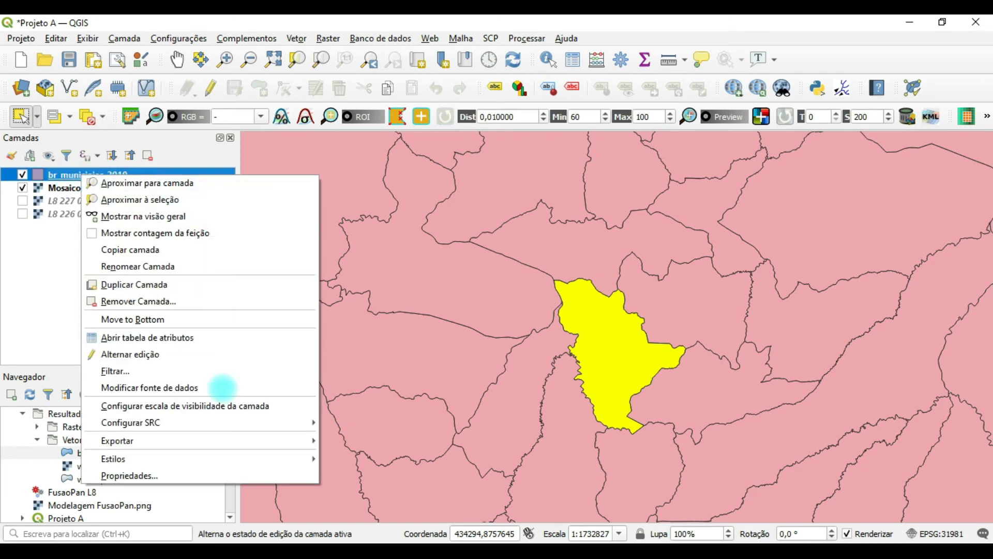
mouse_move(106, 440)
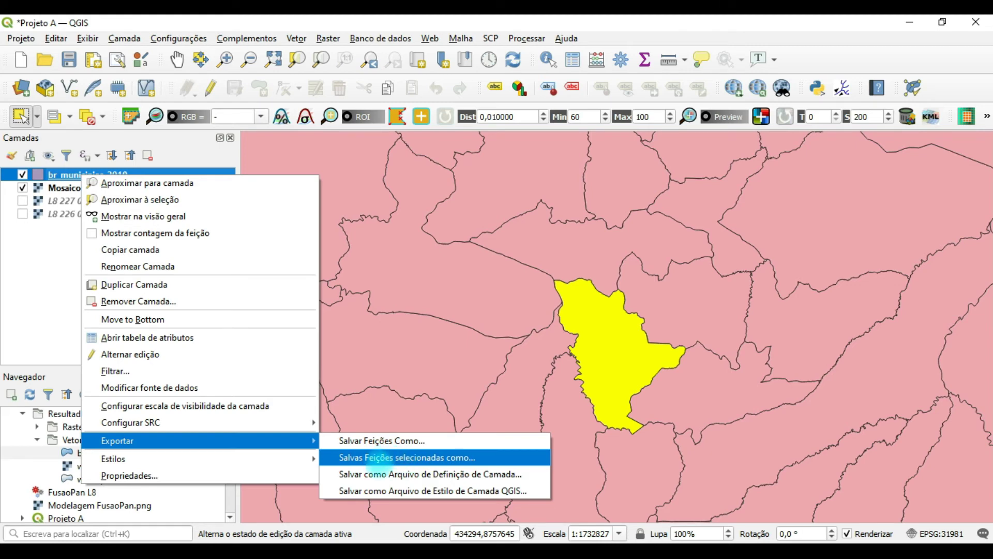
left_click(406, 457)
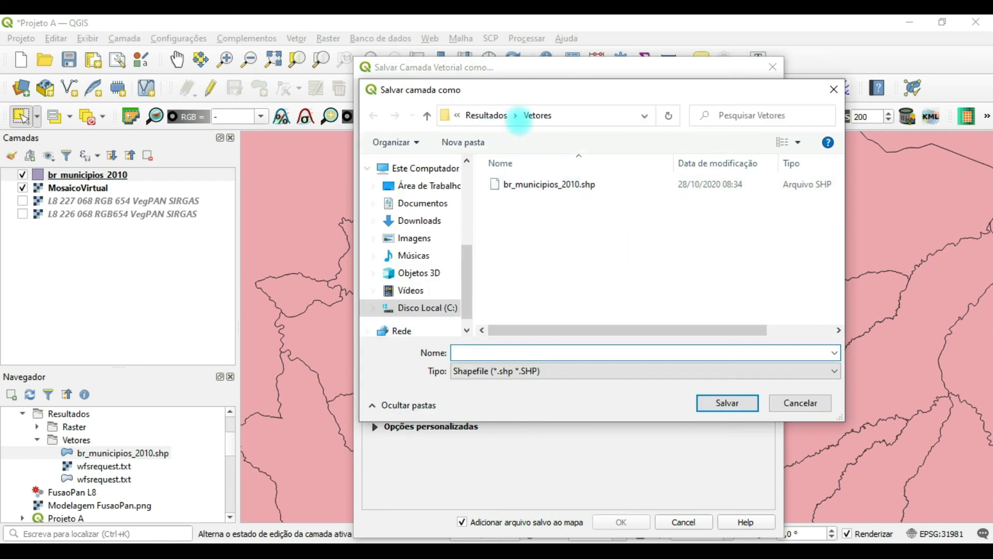
Step: Export the selection as shapefile Sinop in Resultados/Vetores with the project SRC EPSG:31981 - SIRGAS 2000 / UTM zone 21S, adding it to the map
left_click(505, 115)
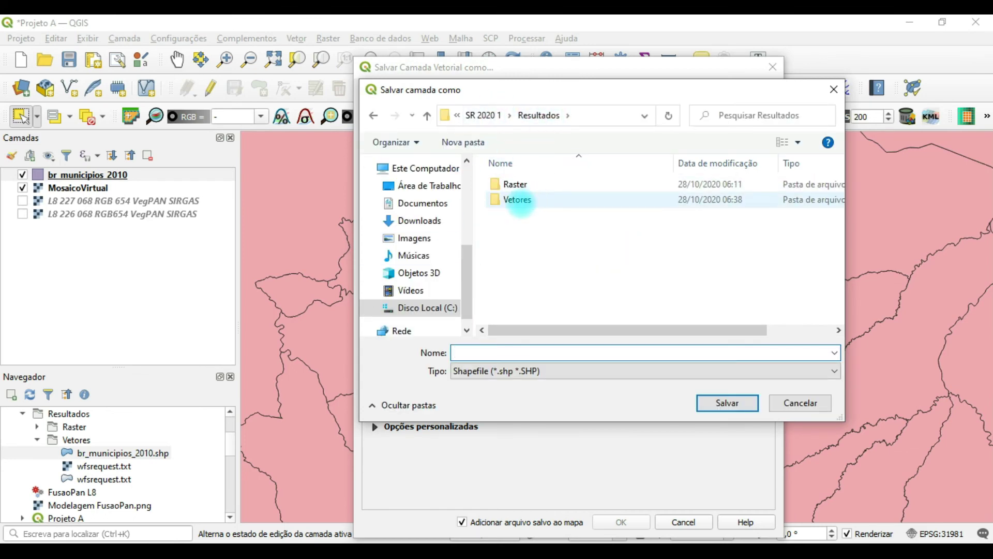
left_click(517, 200)
double_click(517, 199)
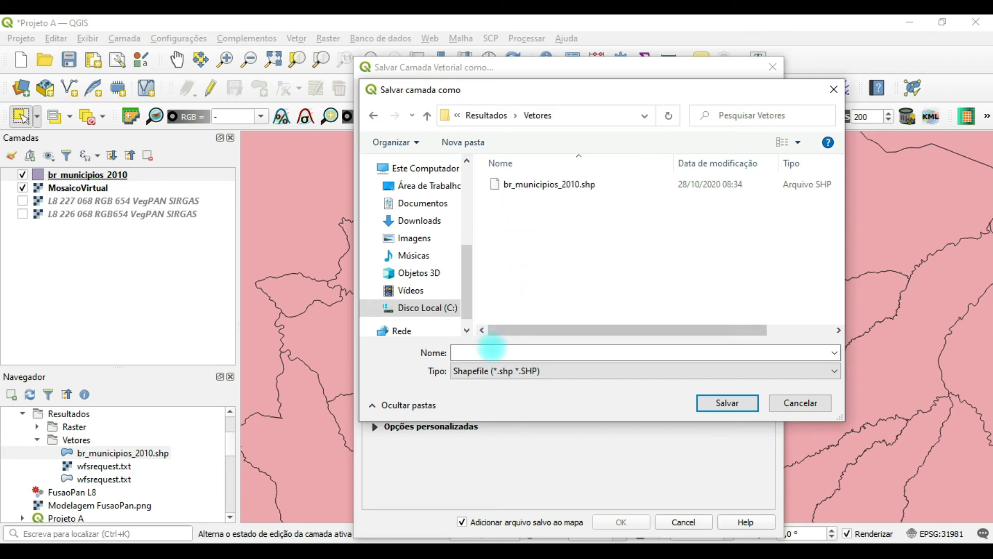
left_click(496, 351)
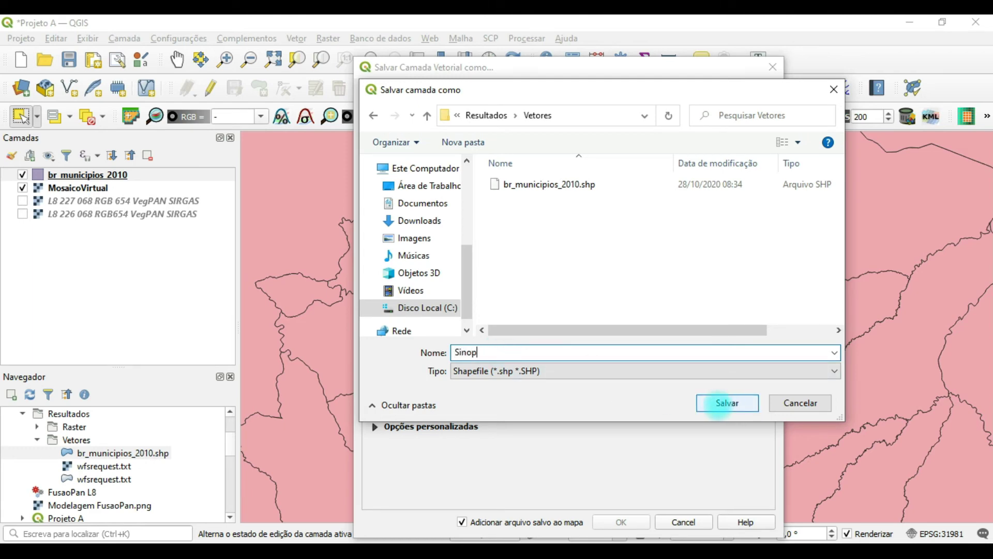
left_click(727, 404)
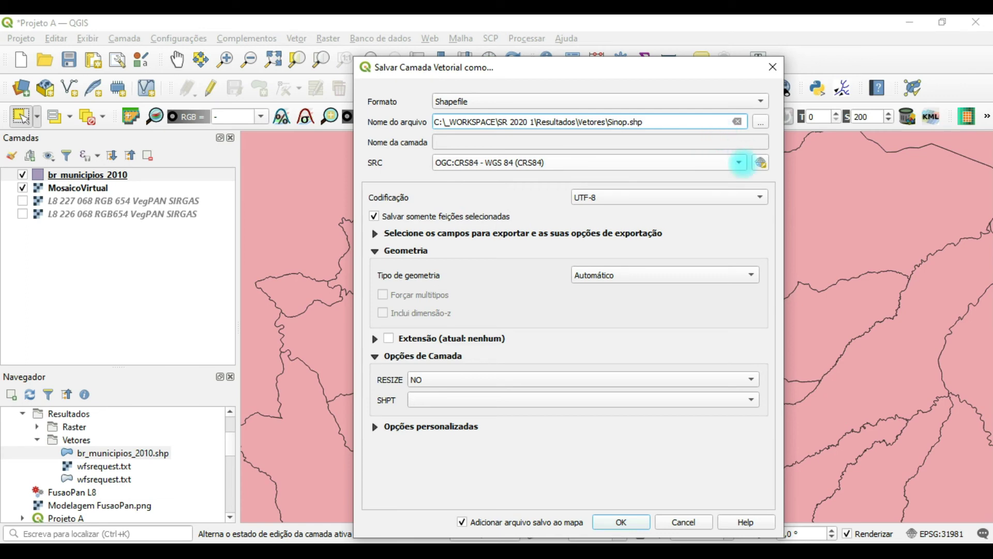
left_click(739, 162)
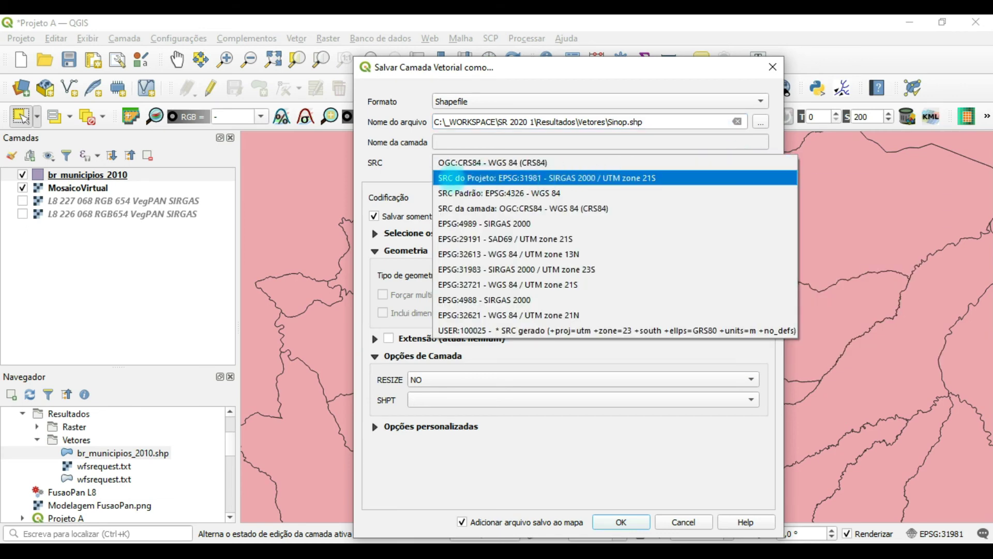
left_click(474, 177)
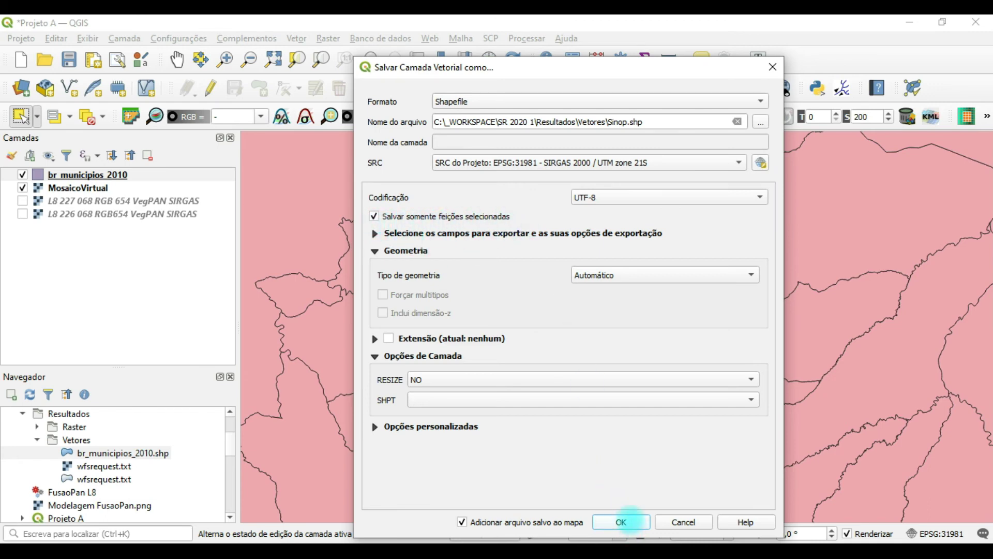
left_click(622, 522)
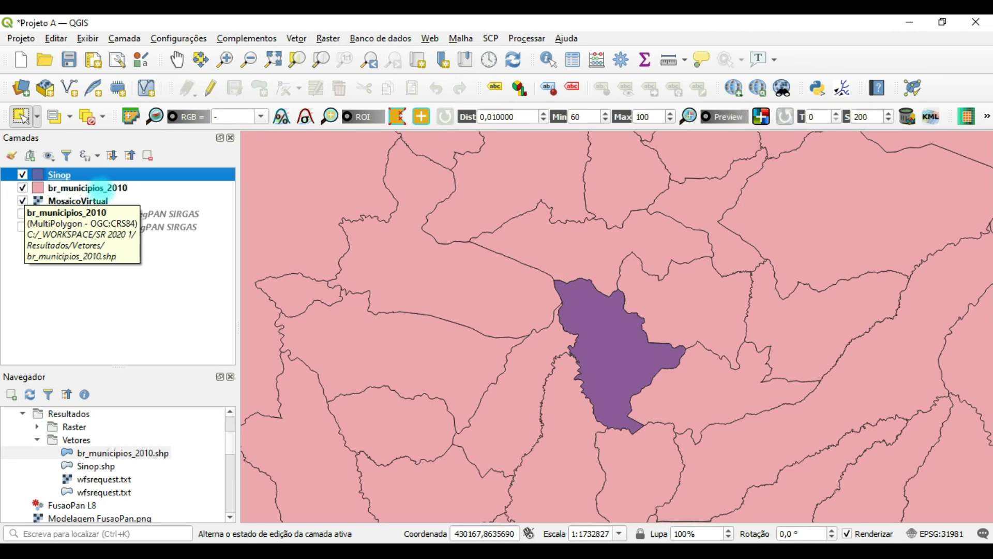
Step: Remove the br_municipios_2010 layer from the project
left_click(65, 189)
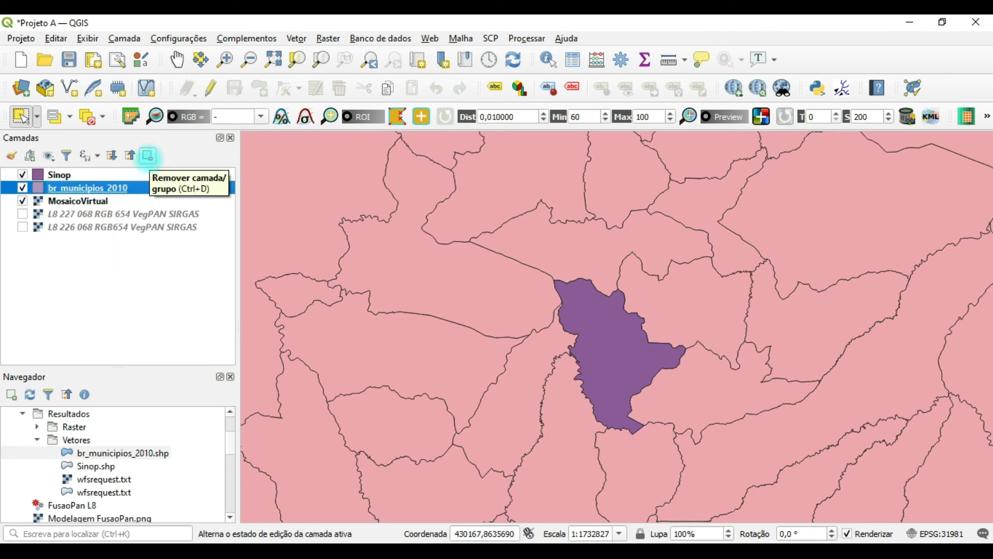
right_click(114, 185)
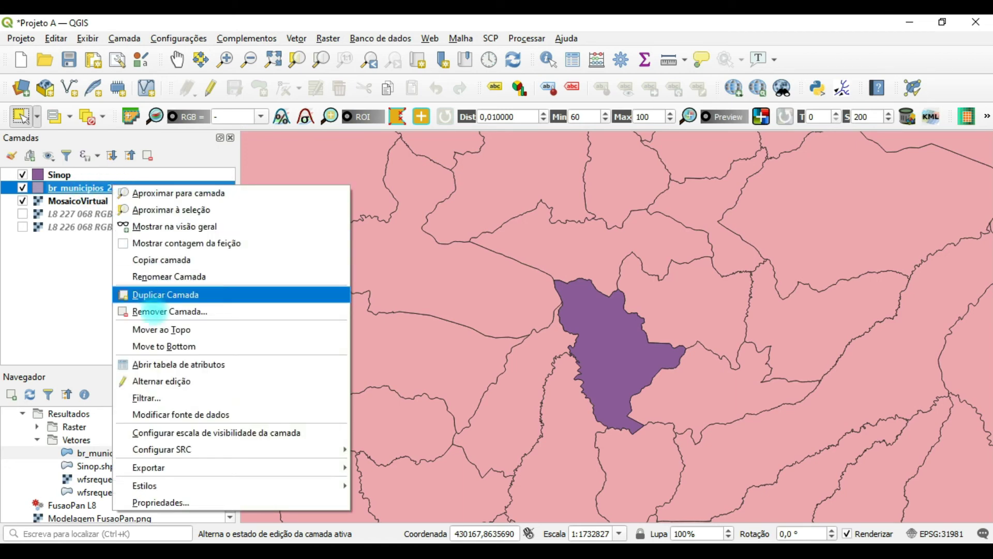
left_click(64, 295)
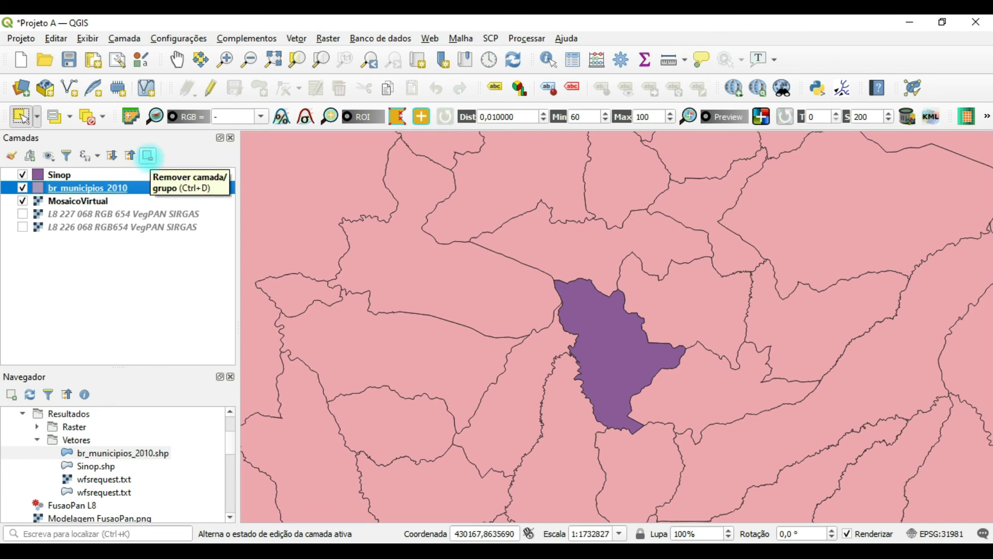
left_click(147, 155)
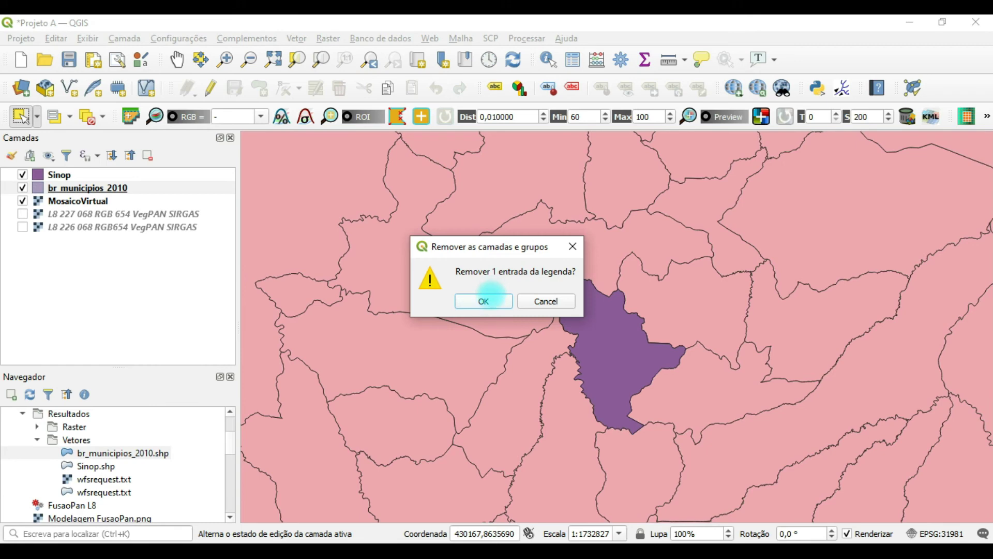
left_click(484, 301)
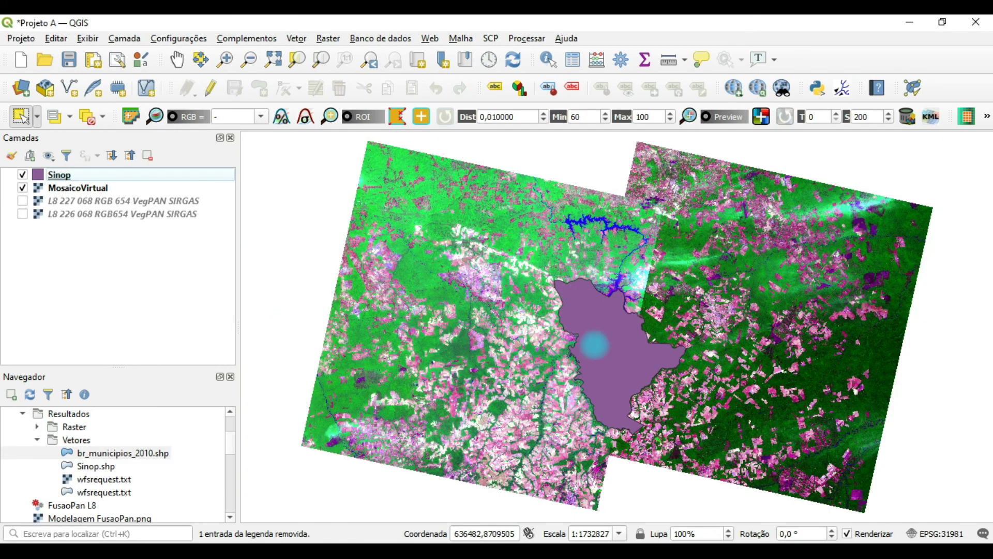
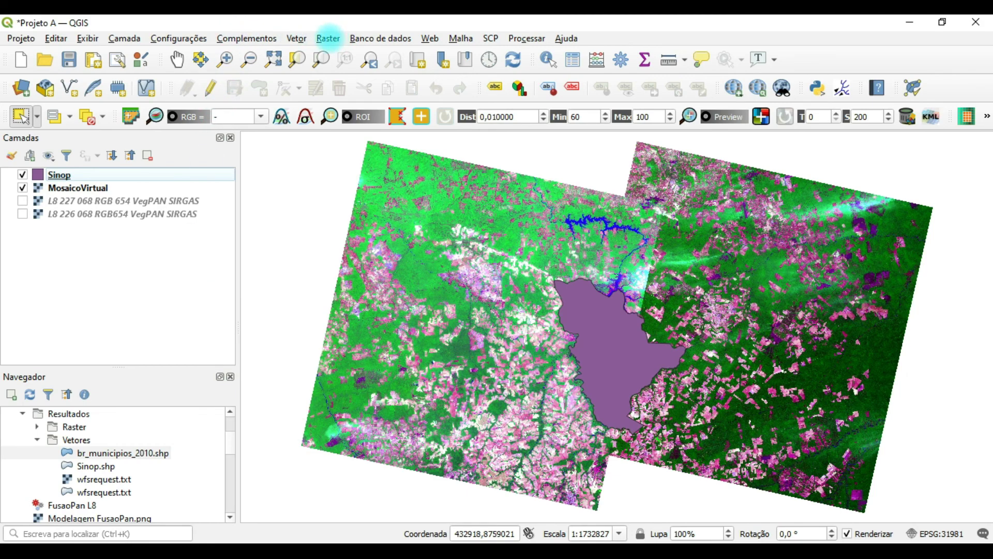
Step: Start a raster clip by mask layer with MosaicoVirtual as the input layer and Sinop as the mask
left_click(328, 38)
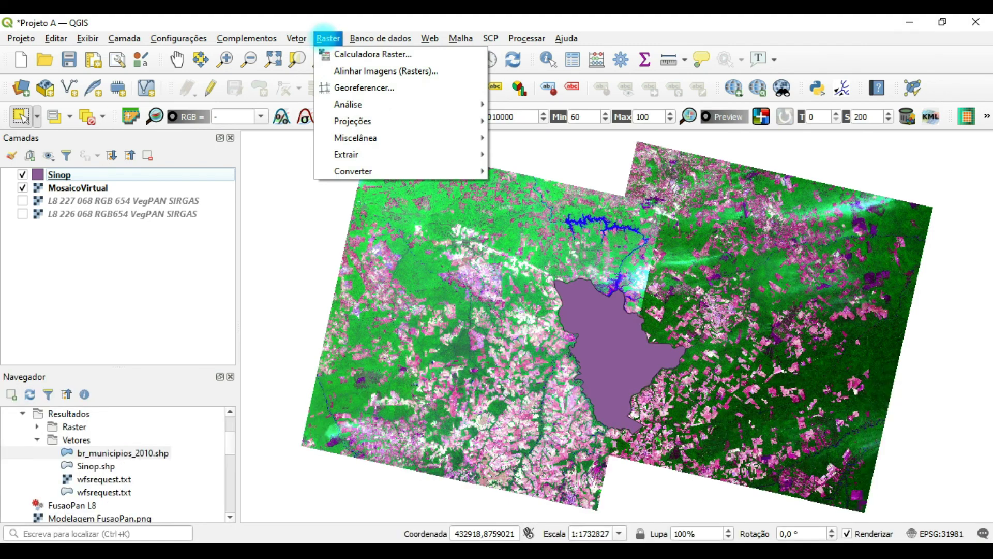
mouse_move(341, 137)
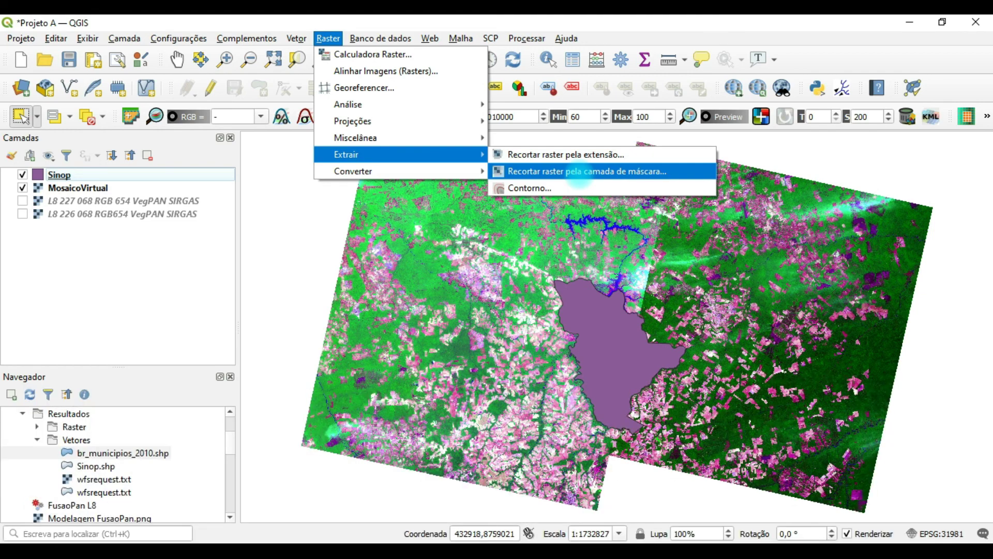
left_click(579, 172)
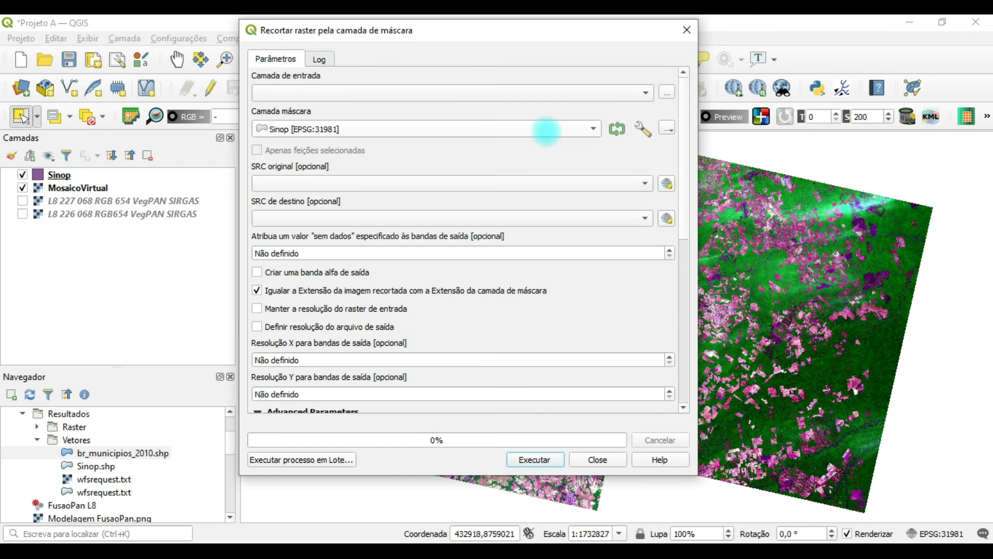
left_click(645, 93)
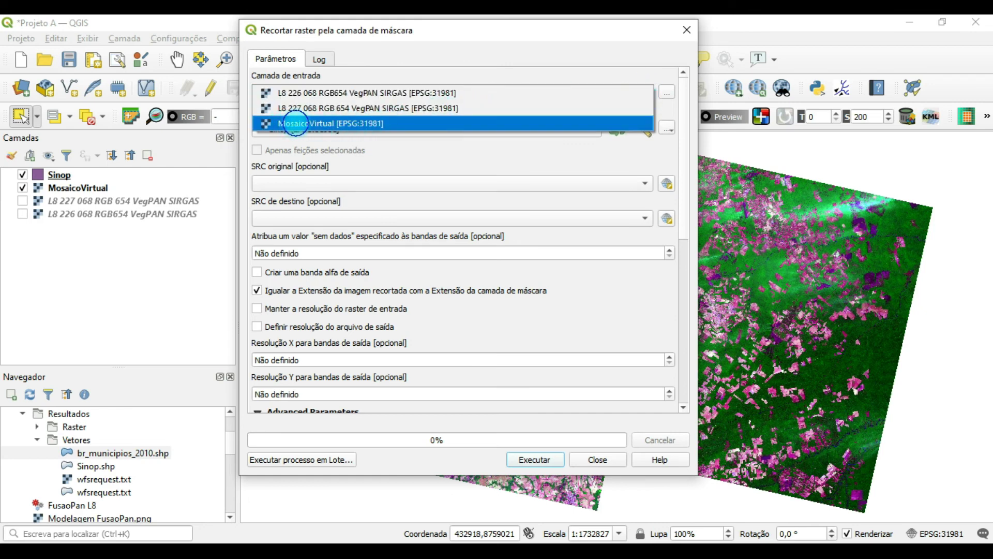
left_click(297, 123)
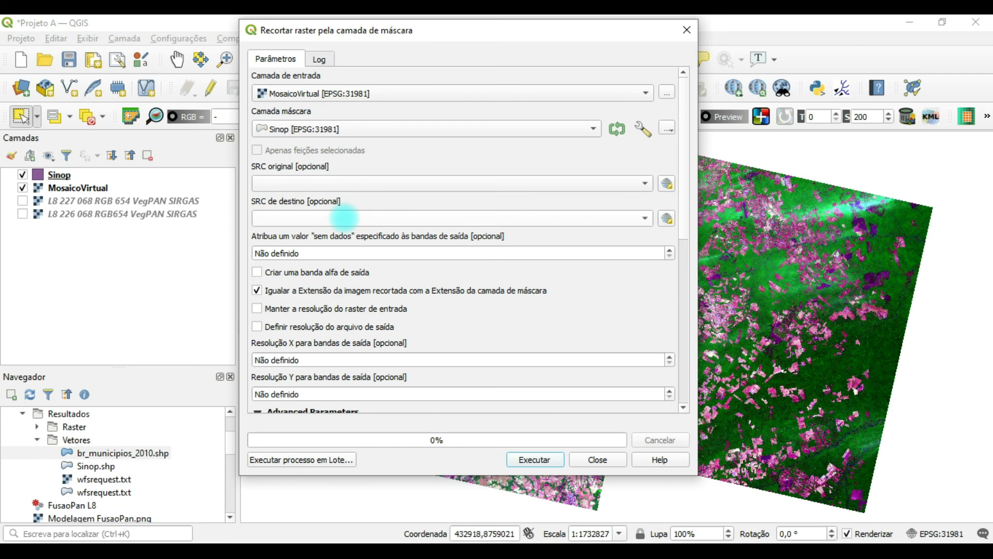
Step: Set the clip's target SRC to the project's EPSG:31981 - SIRGAS 2000 / UTM zone 21S, nodata value to 0, and keep the input raster resolution
scroll(391, 171, "down", 2)
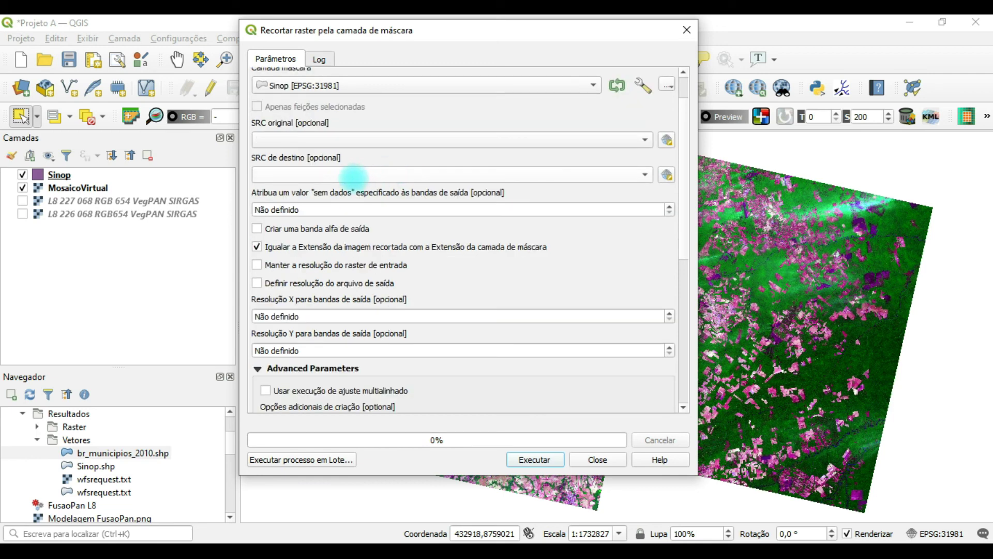
left_click(336, 174)
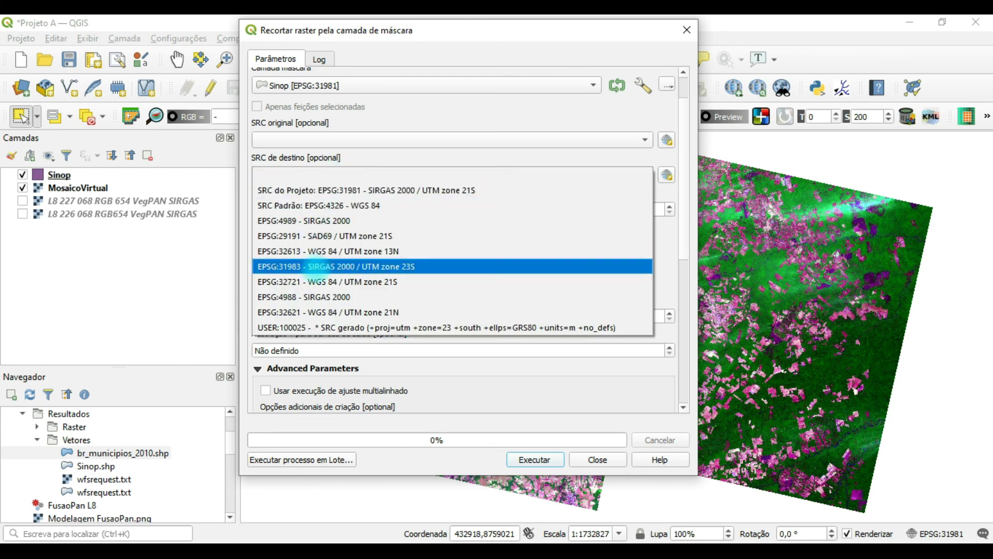
left_click(362, 190)
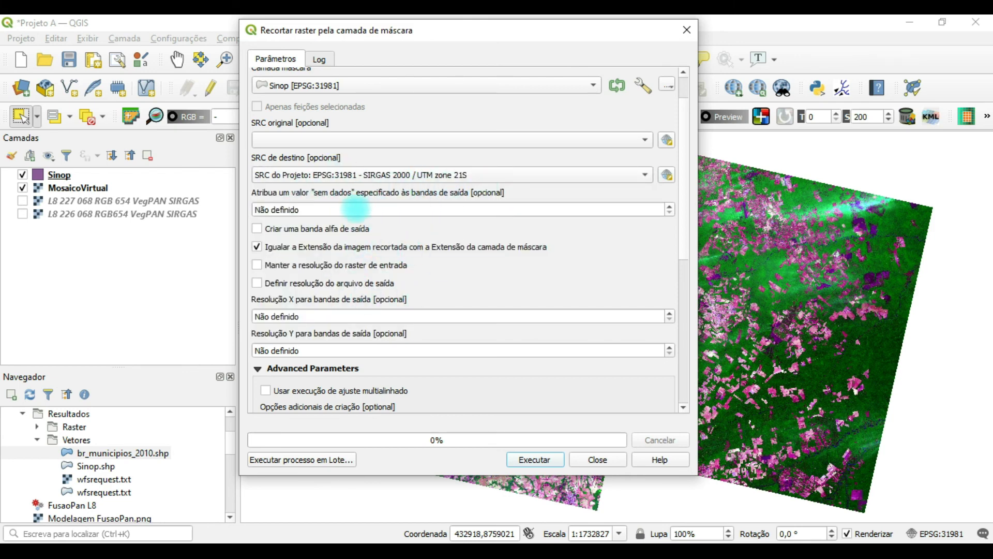
left_click(312, 208)
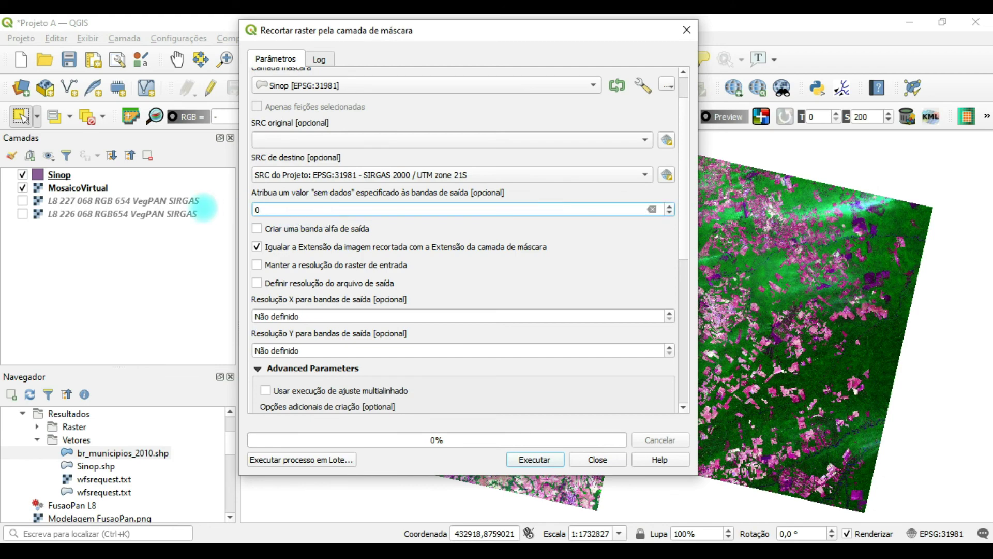
left_click_drag(546, 30, 595, 41)
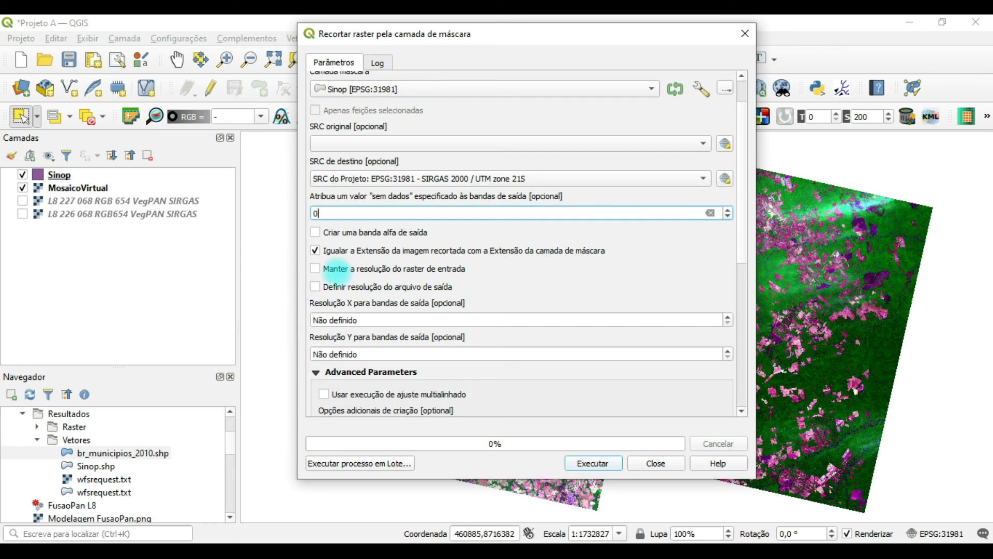
left_click(315, 268)
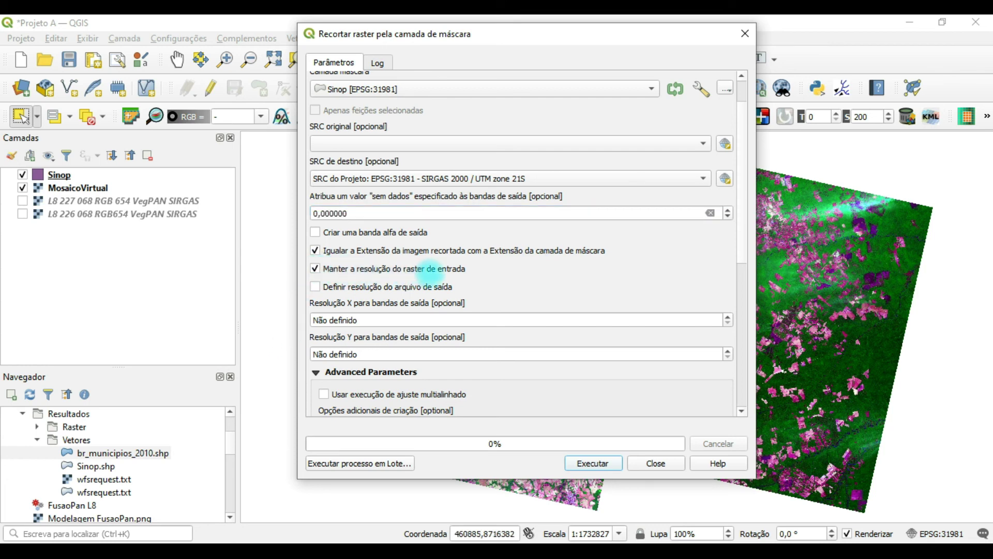
Step: Choose to save the clipped output to a file in the Resultados/Raster folder
left_click_drag(741, 223, 743, 377)
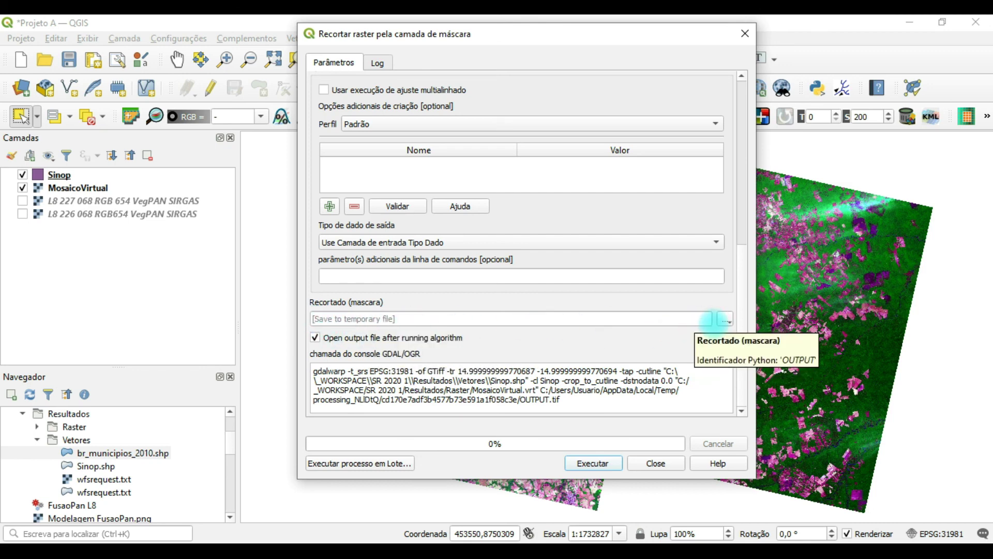
left_click(726, 319)
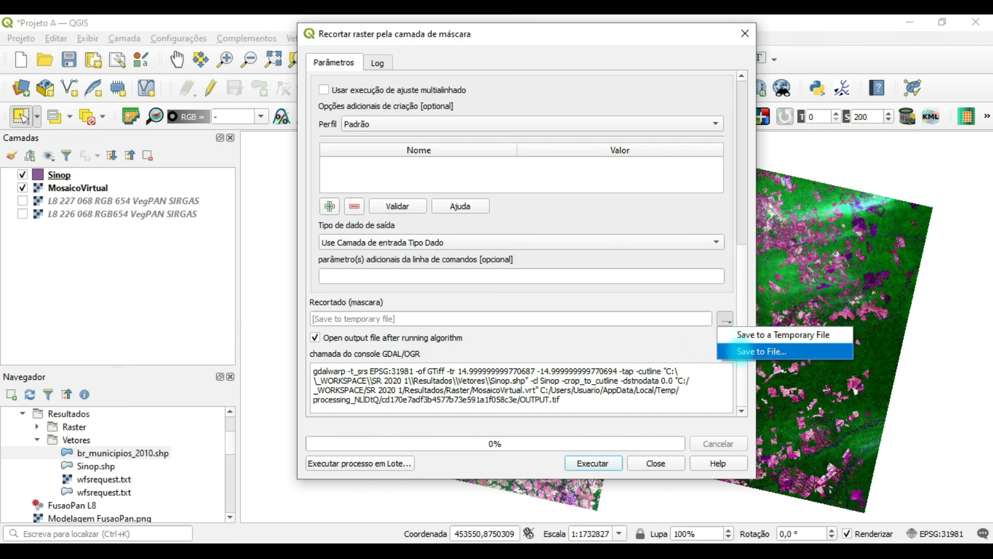
left_click(762, 351)
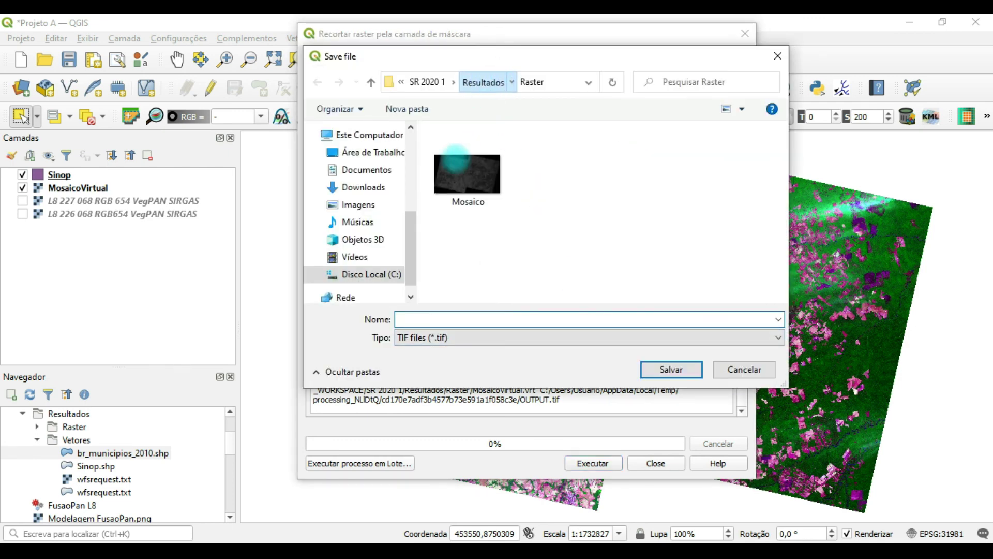
left_click(483, 82)
left_click(468, 151)
double_click(450, 150)
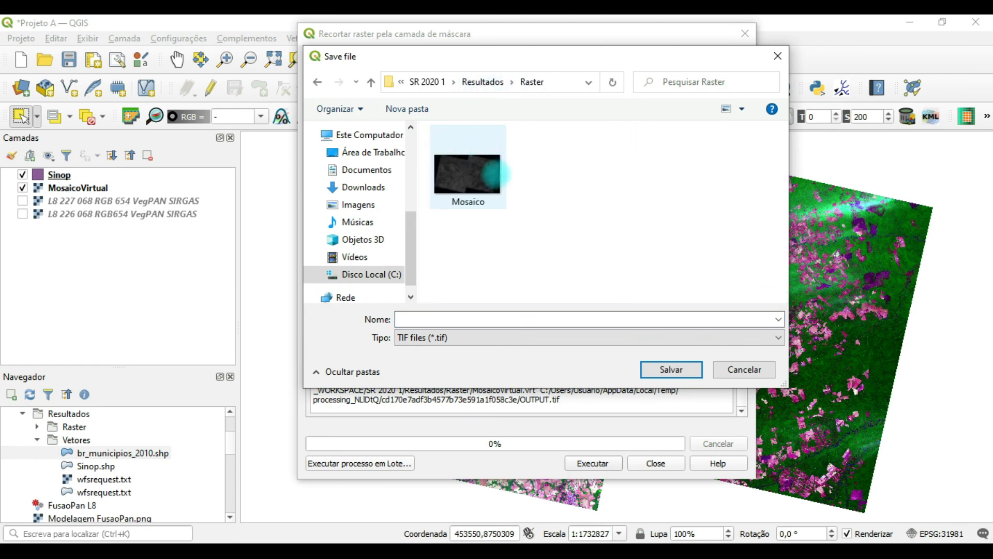
left_click(449, 317)
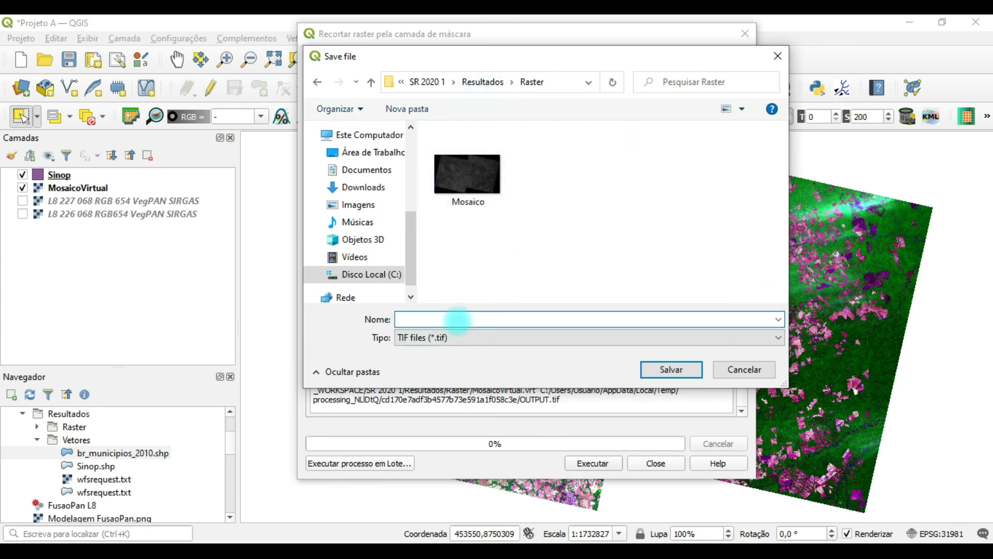
left_click(439, 338)
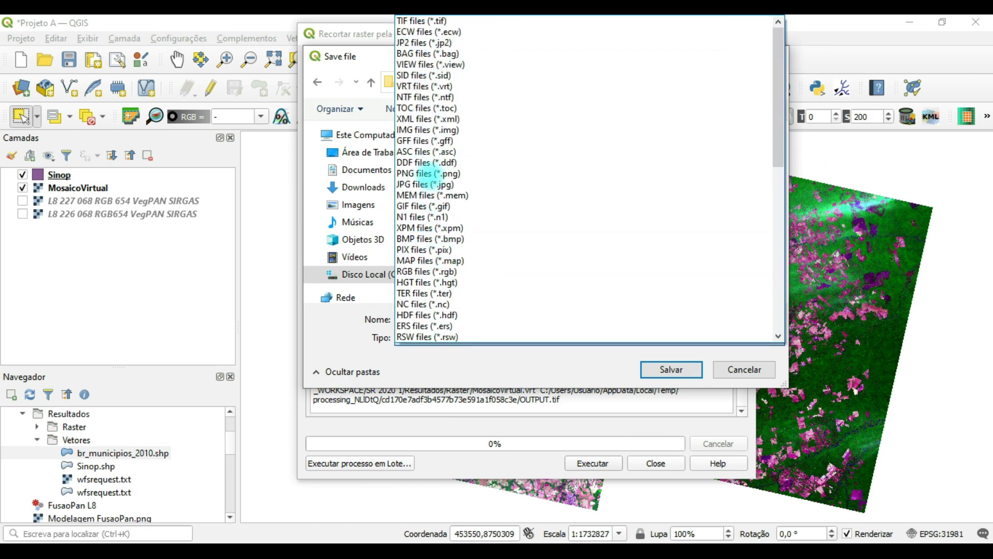
left_click(424, 86)
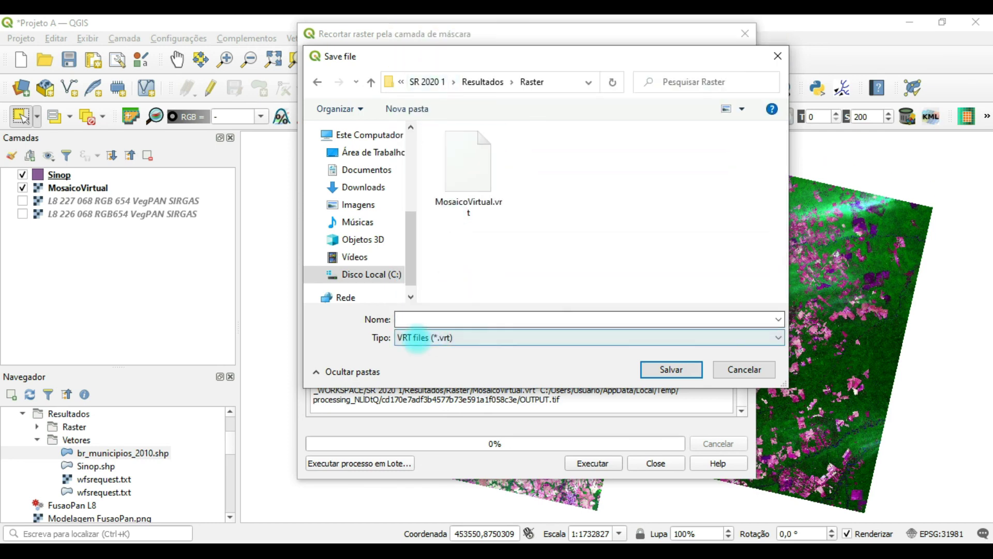
left_click(423, 338)
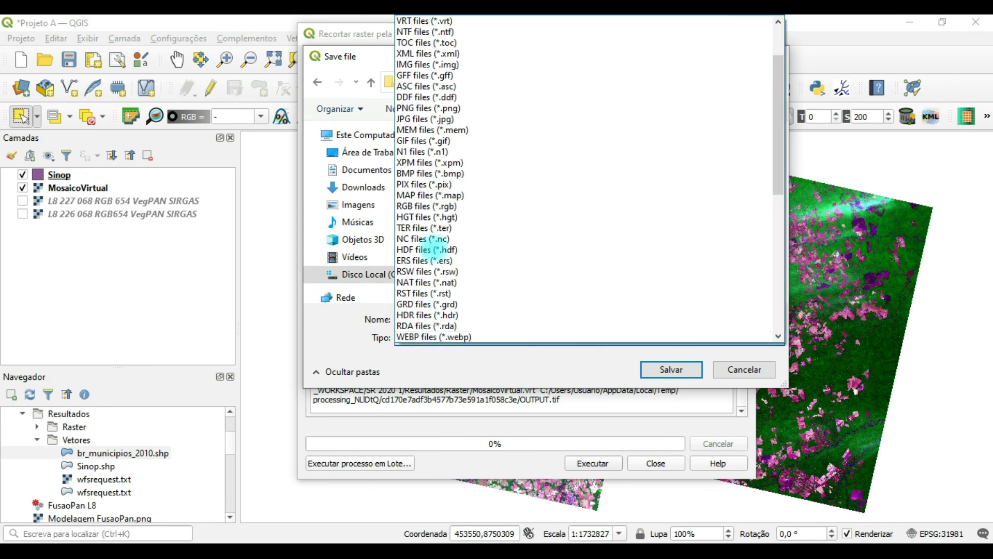
scroll(440, 155, "up", 5)
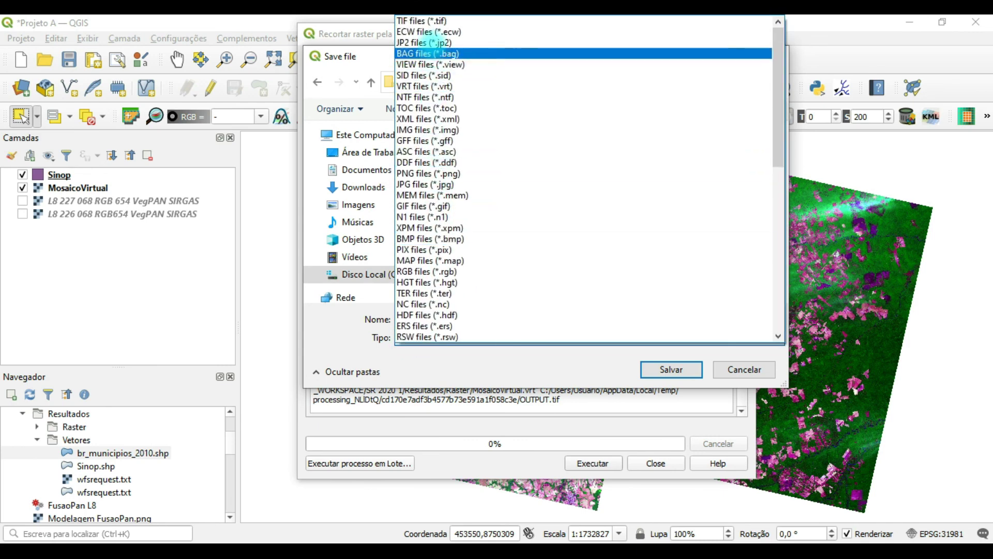
left_click(429, 21)
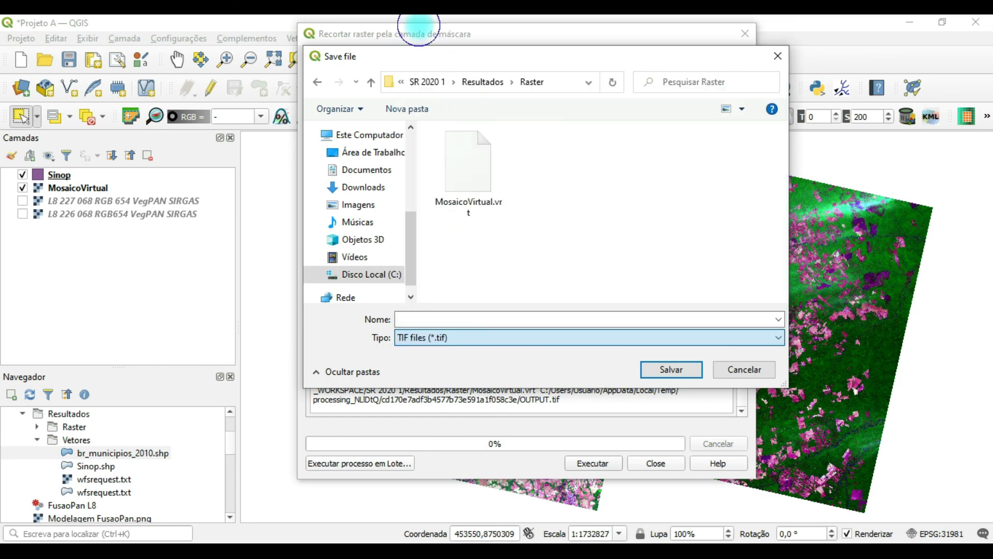
Step: Save the clipped output as TIF file Sinop, run the clip, and close the finished tool
left_click(466, 319)
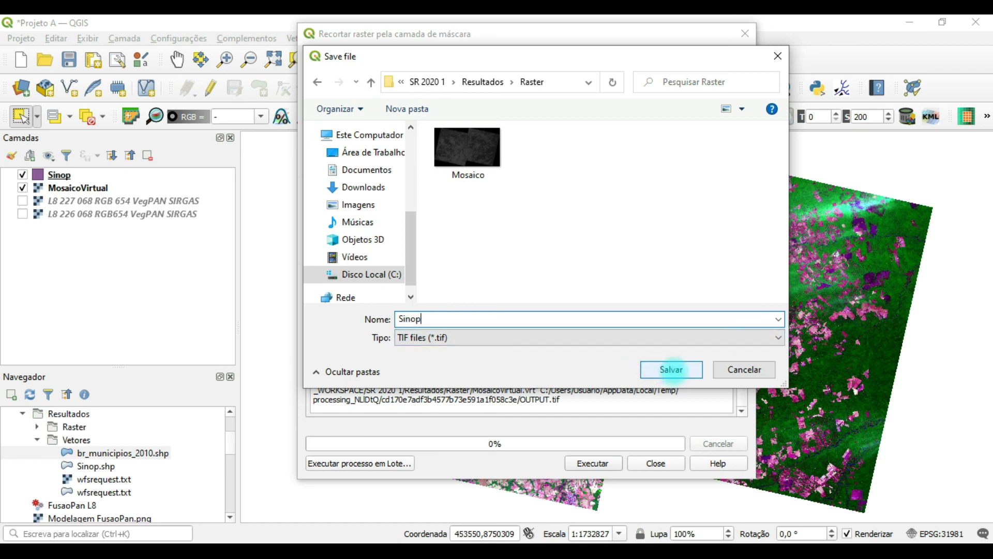
left_click(671, 369)
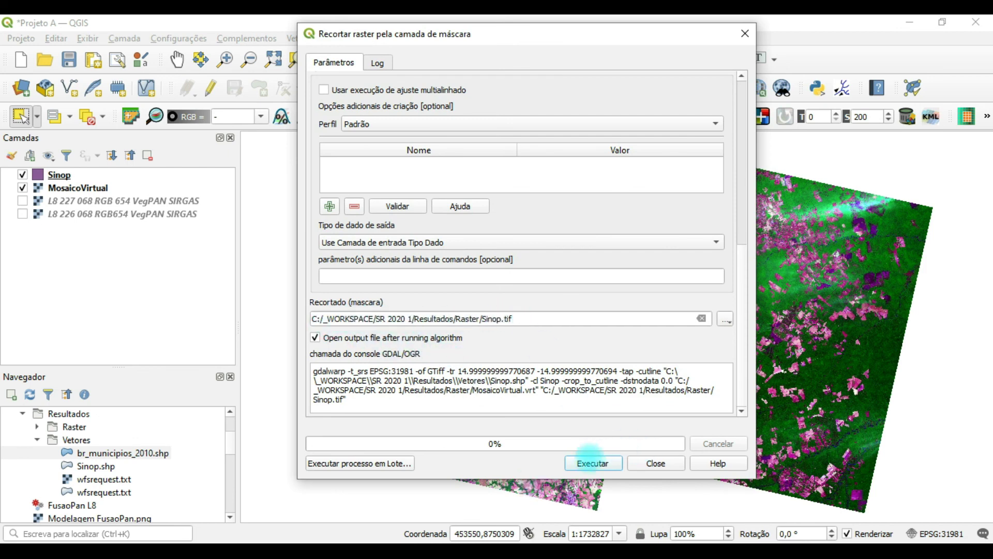
left_click(592, 463)
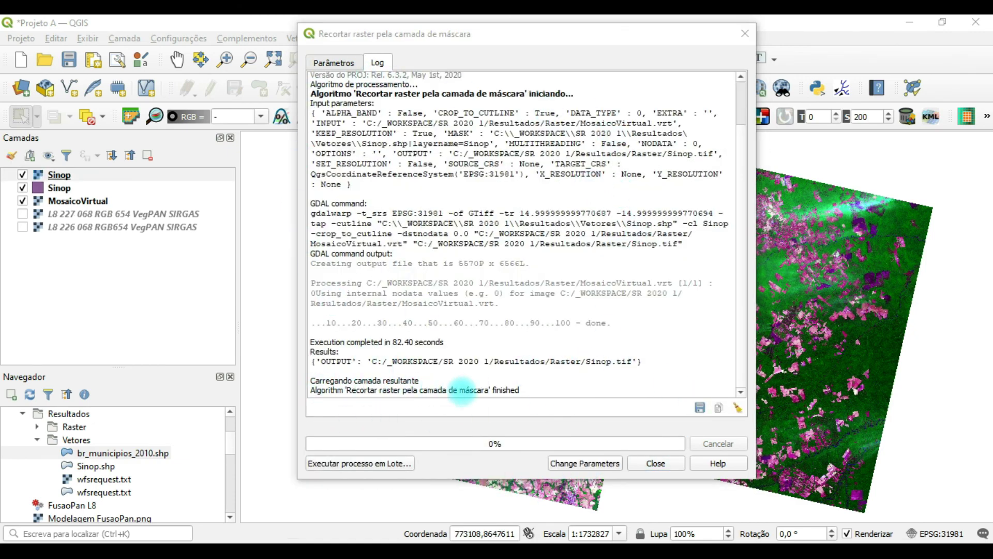
left_click(658, 462)
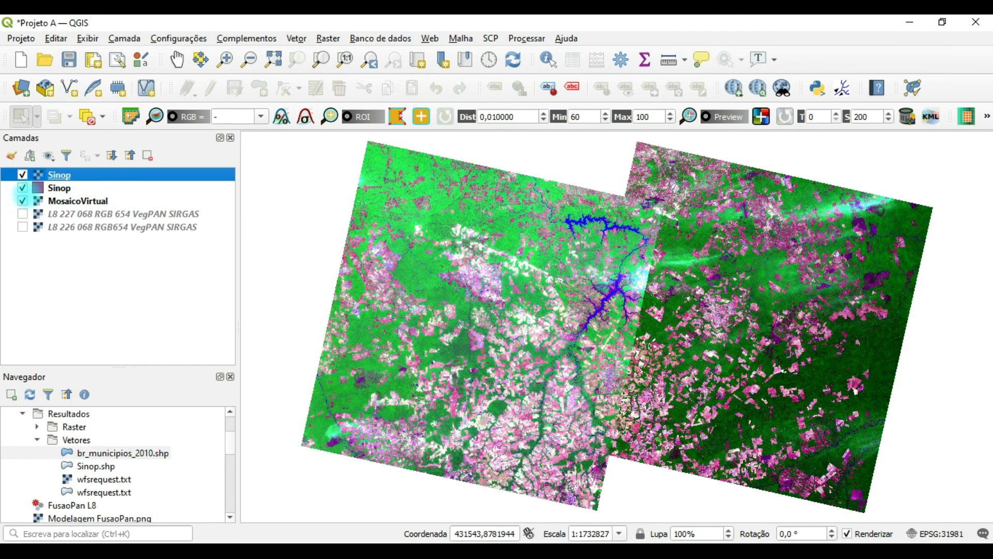
Step: Hide the Sinop vector layer and MosaicoVirtual so only the clipped Sinop raster is displayed
left_click(22, 188)
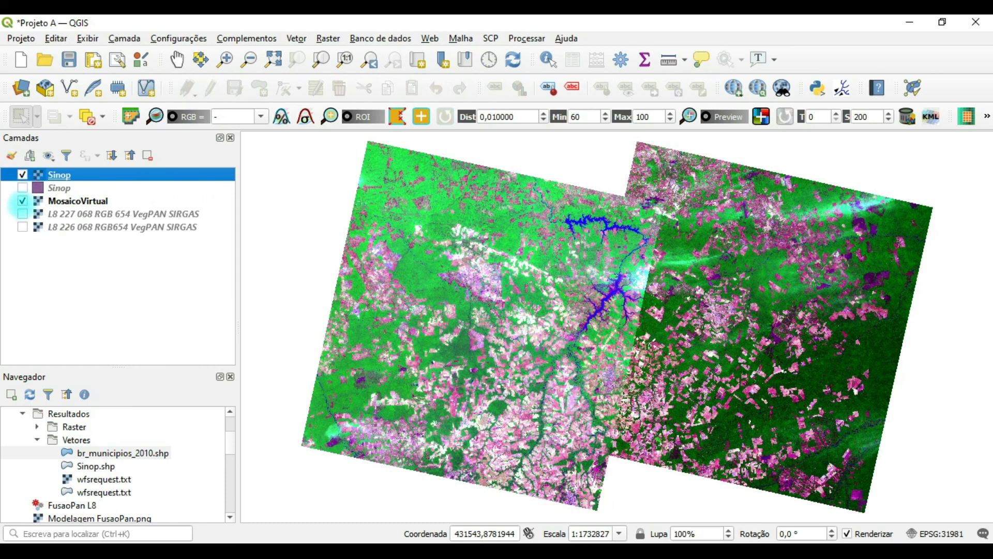
left_click(22, 201)
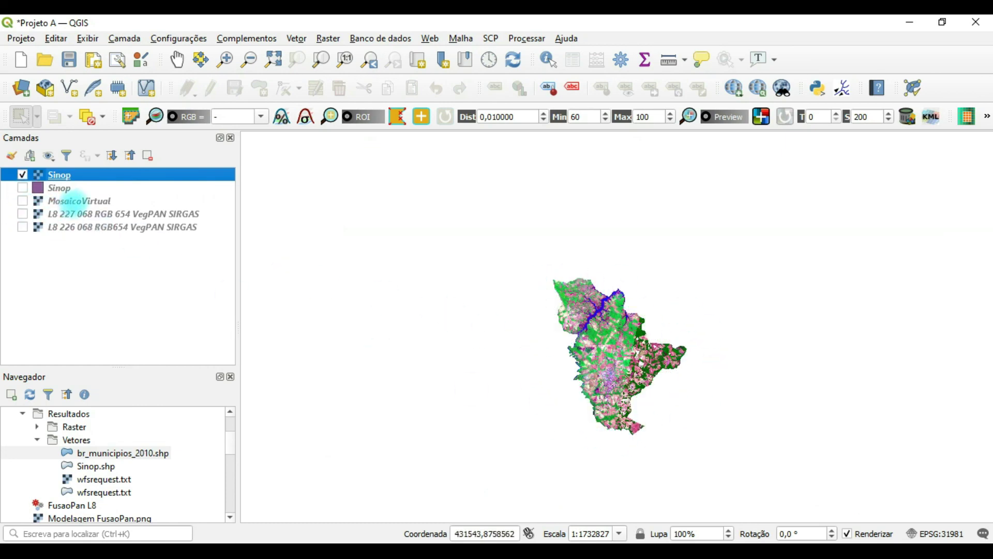
right_click(74, 202)
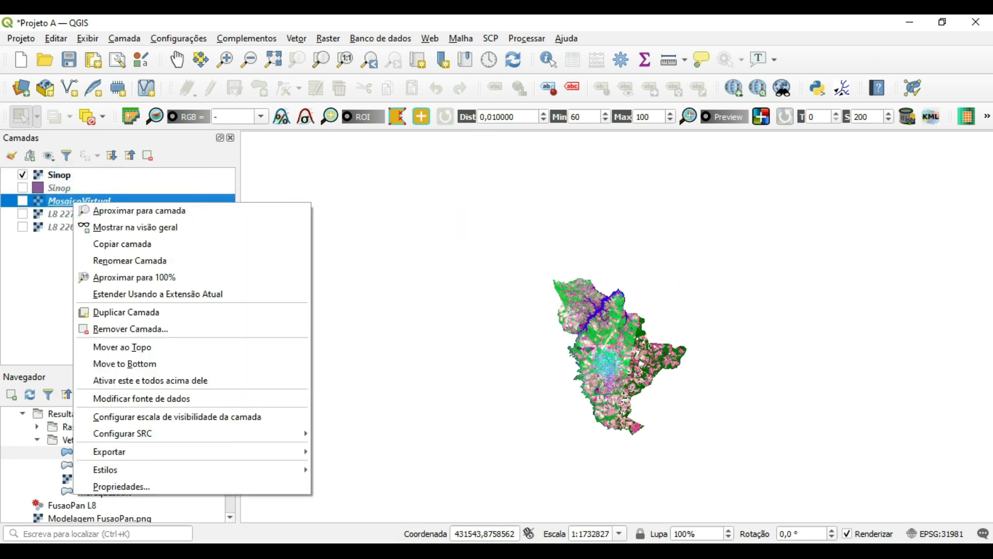
left_click(35, 274)
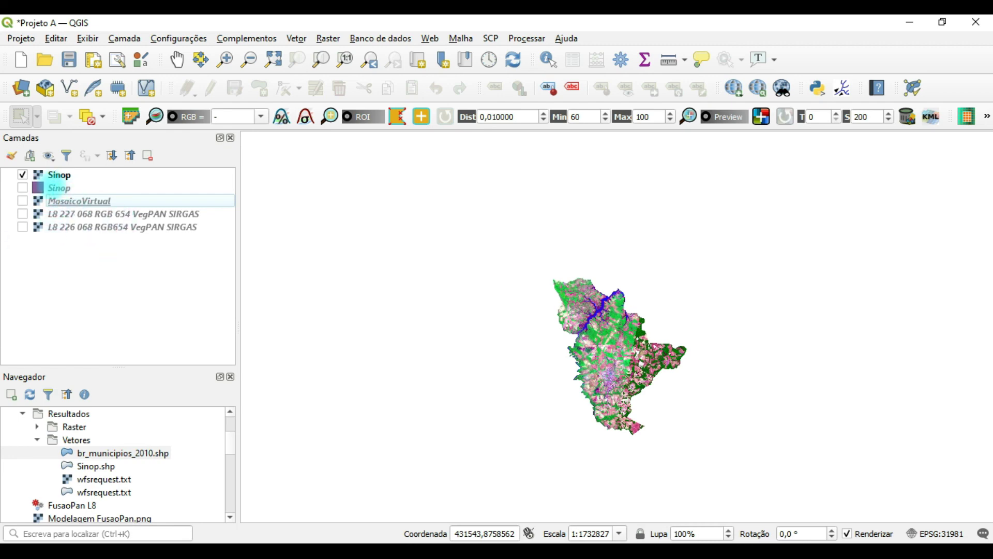
Step: Remove the Sinop vector, MosaicoVirtual and both L8 scene layers from the project, keeping only the clipped Sinop raster
right_click(52, 187)
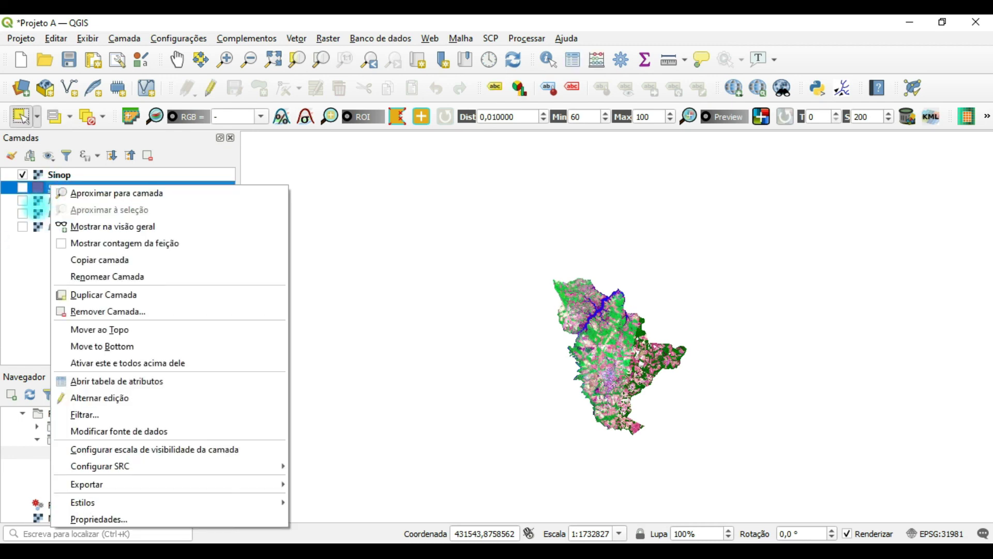
left_click(33, 282)
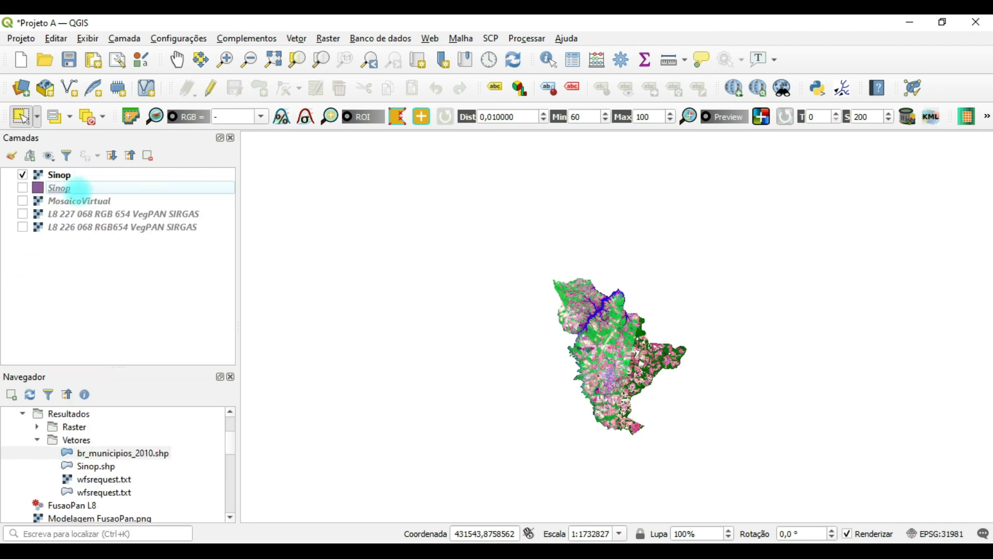
left_click(78, 188)
left_click(84, 214, "shift")
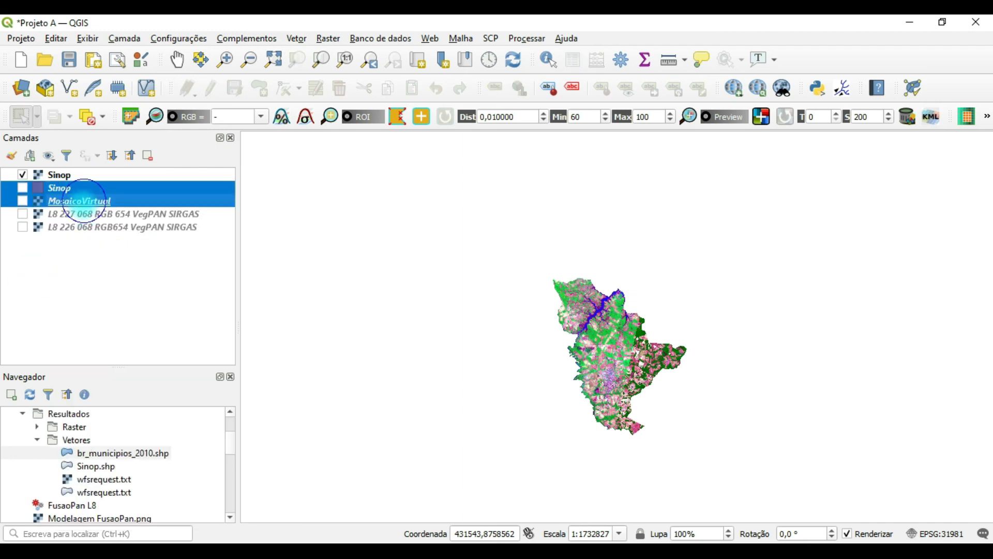
left_click(84, 227, "shift")
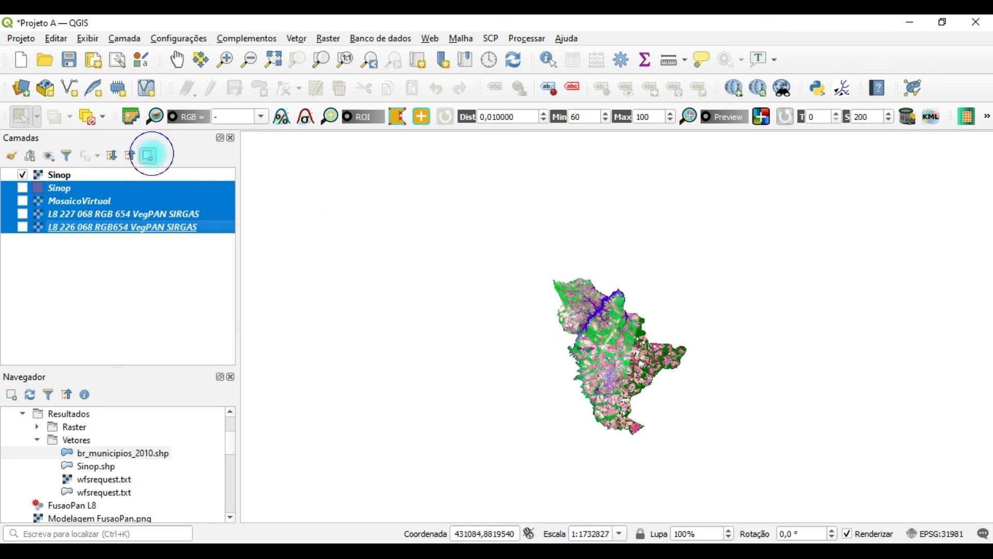
left_click(148, 155)
left_click(495, 298)
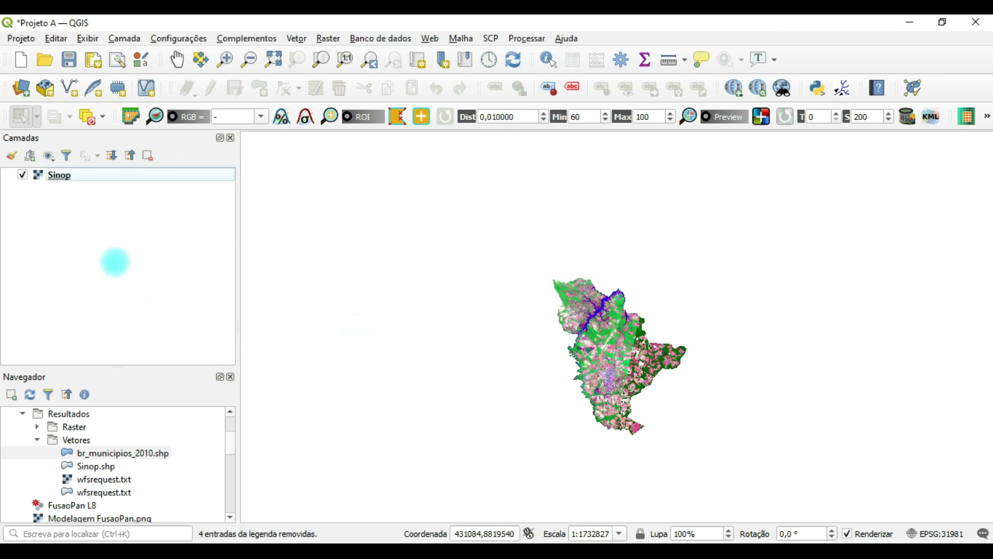
Step: Save the project and close the program
left_click(69, 60)
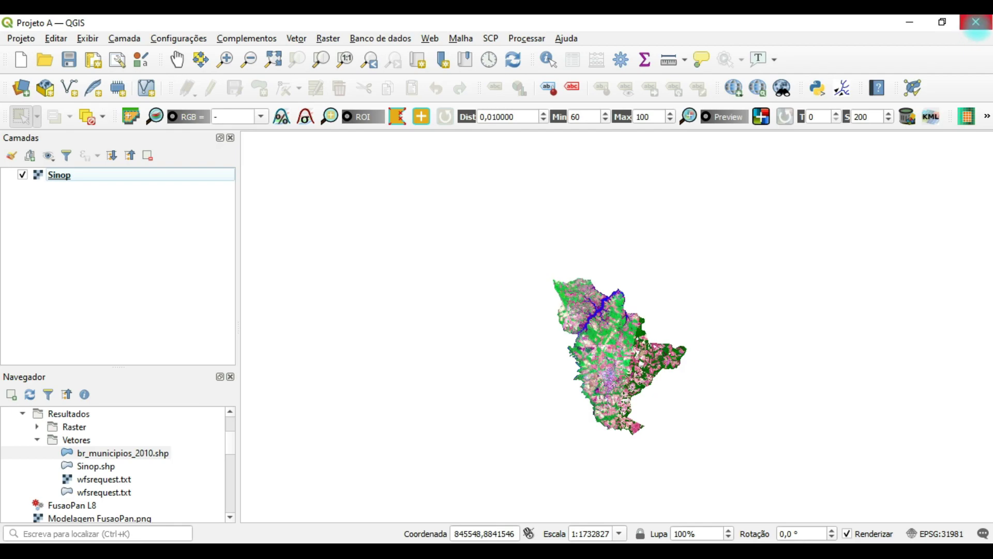
left_click(976, 24)
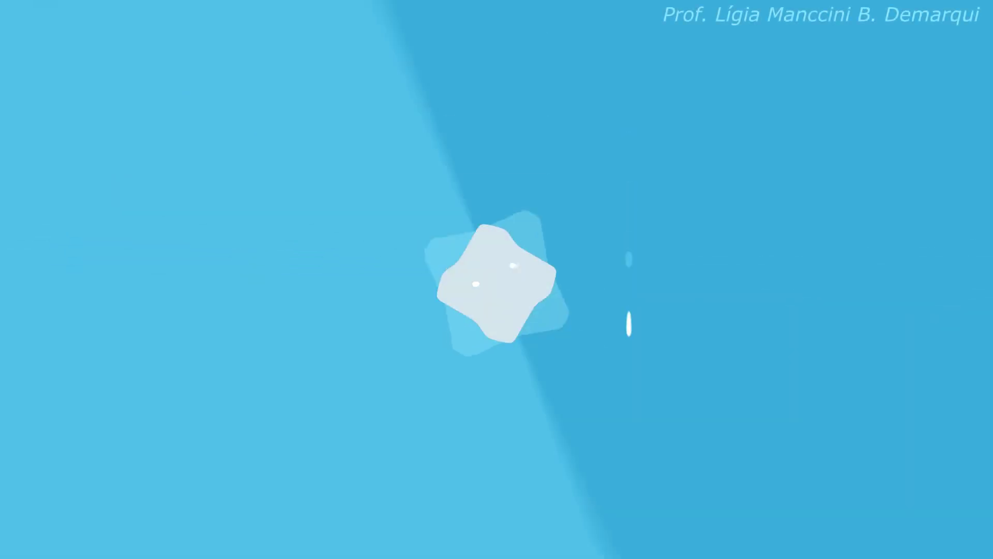